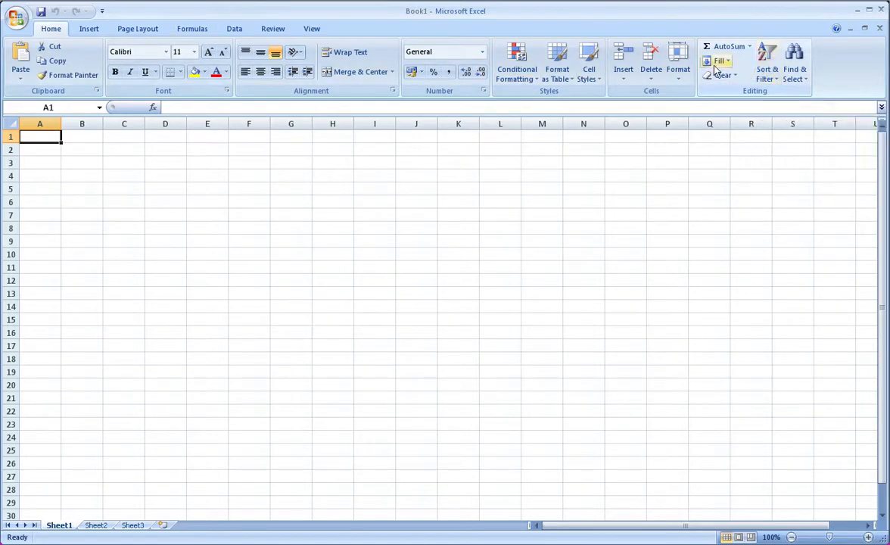
left_click(100, 34)
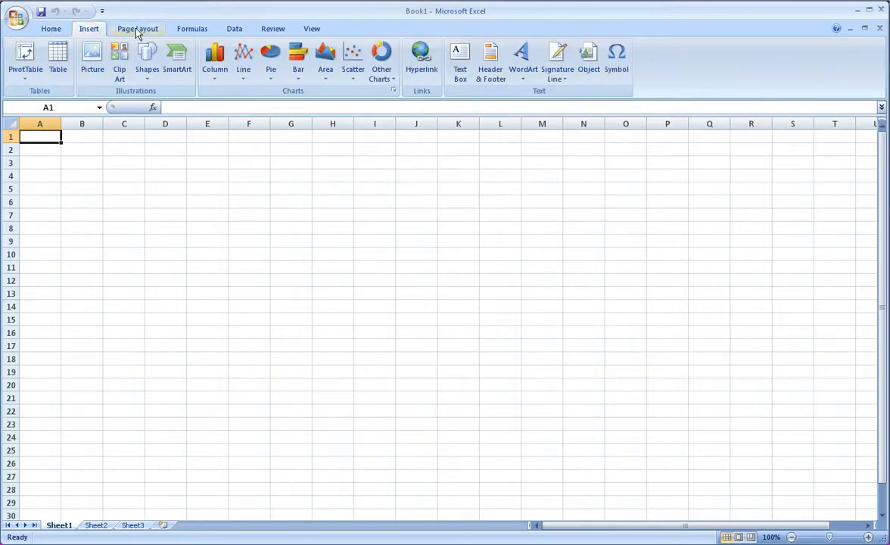
left_click(132, 29)
left_click(198, 30)
left_click(233, 28)
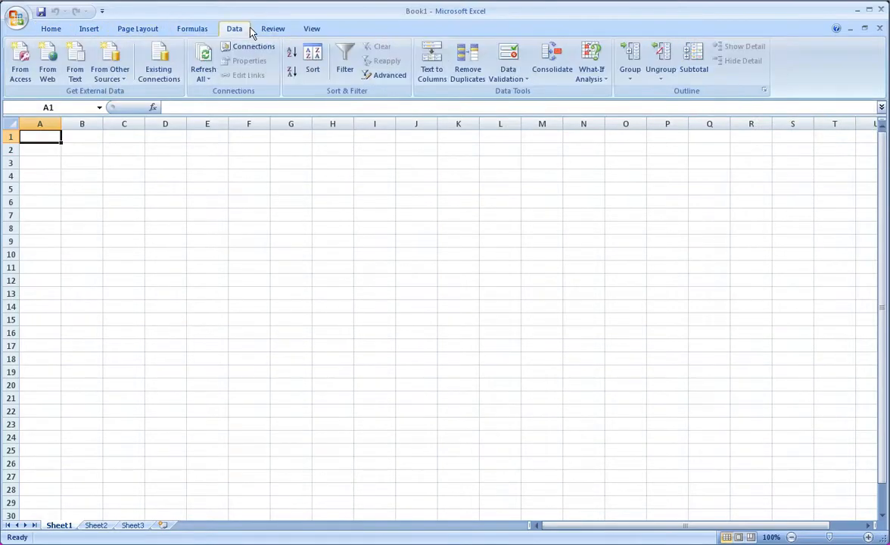
left_click(273, 29)
left_click(312, 29)
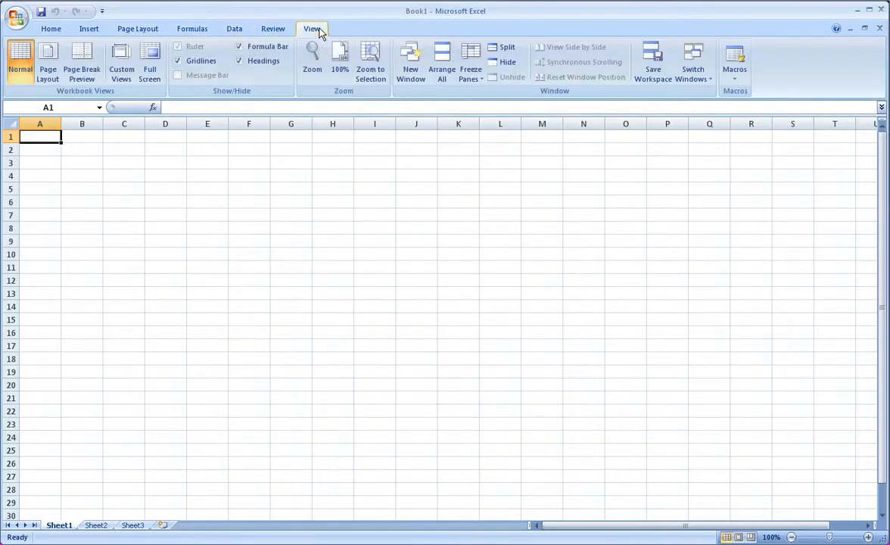
left_click(55, 31)
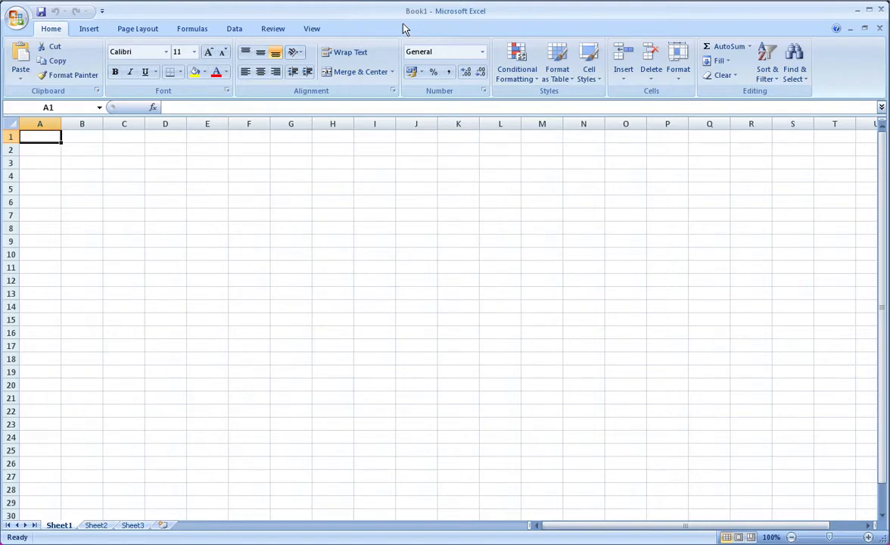
- Enter the number 2 in cell A1 and the text "Words" in cell A2
key("Down")
key("Up")
type("2")
key("Return")
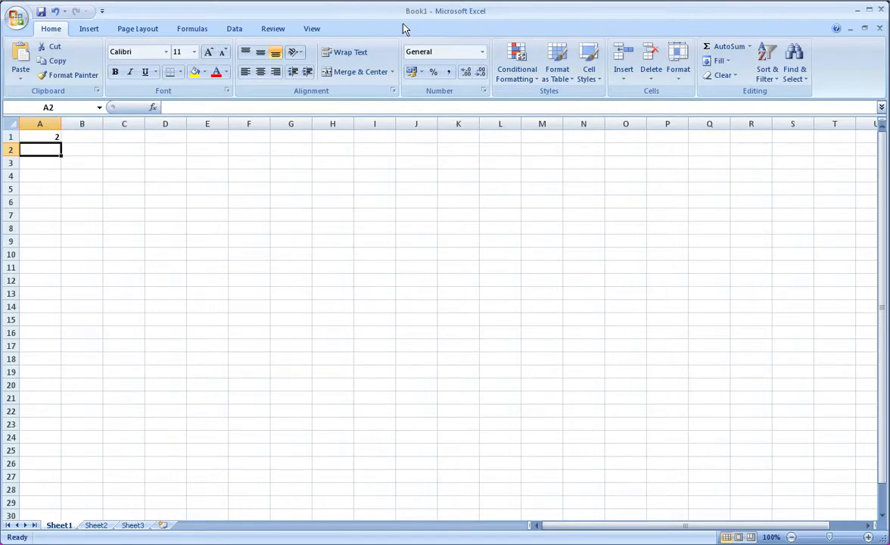
type("Words")
key("Return")
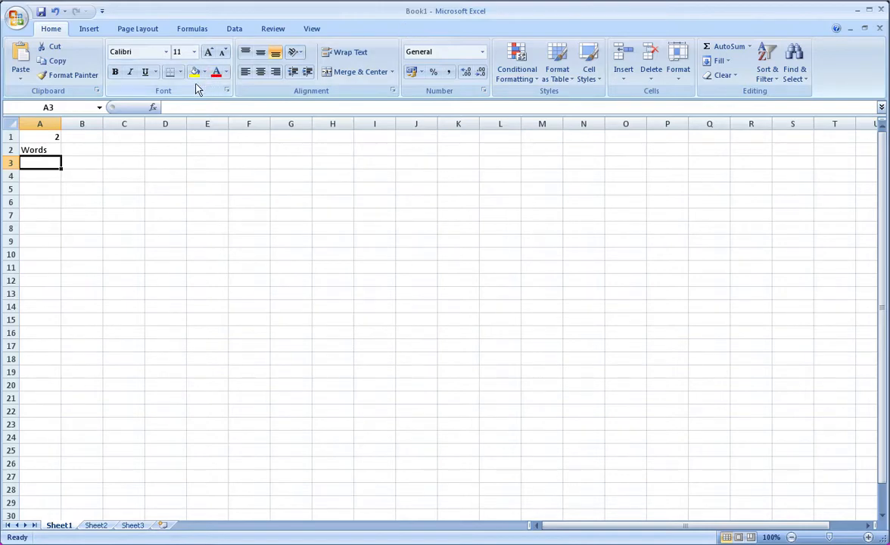
- Fill the cell range A3:D12 with a light orange theme colour
left_click(77, 214)
left_click_drag(51, 163, 155, 277)
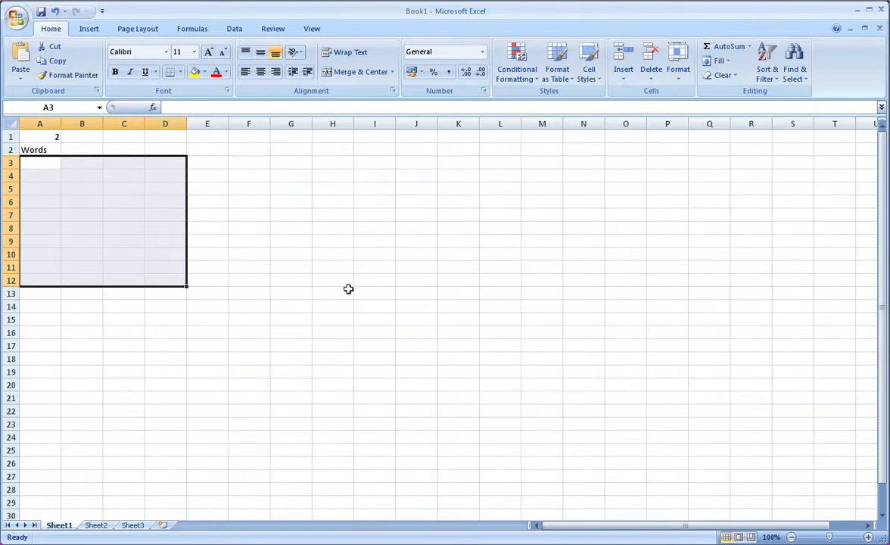
left_click(203, 72)
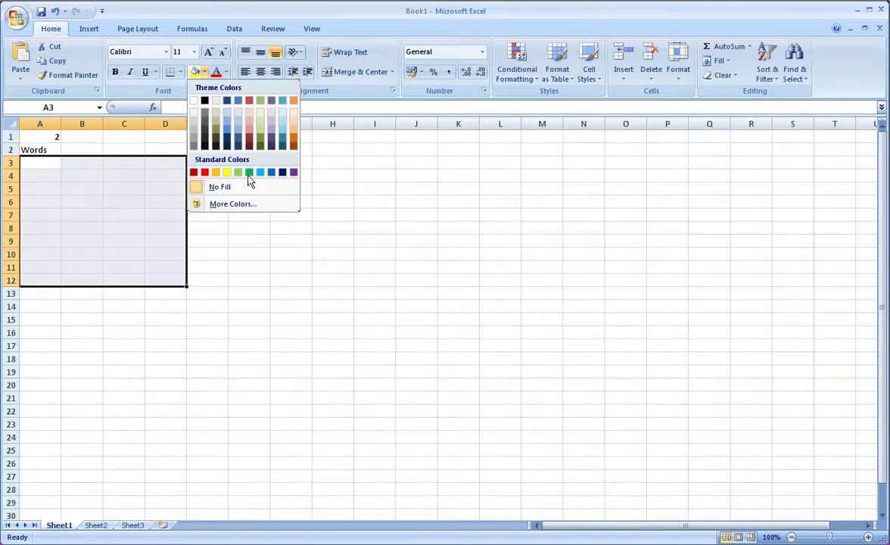
left_click(294, 121)
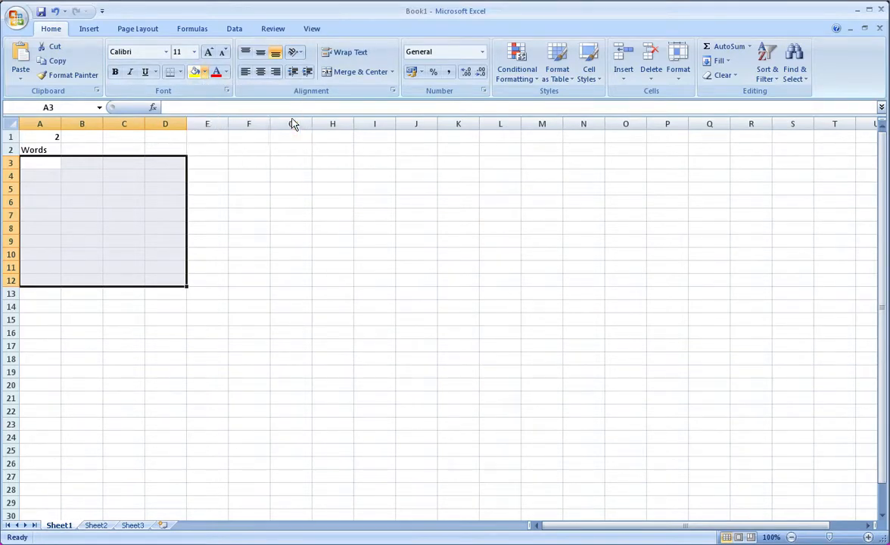
left_click(258, 208)
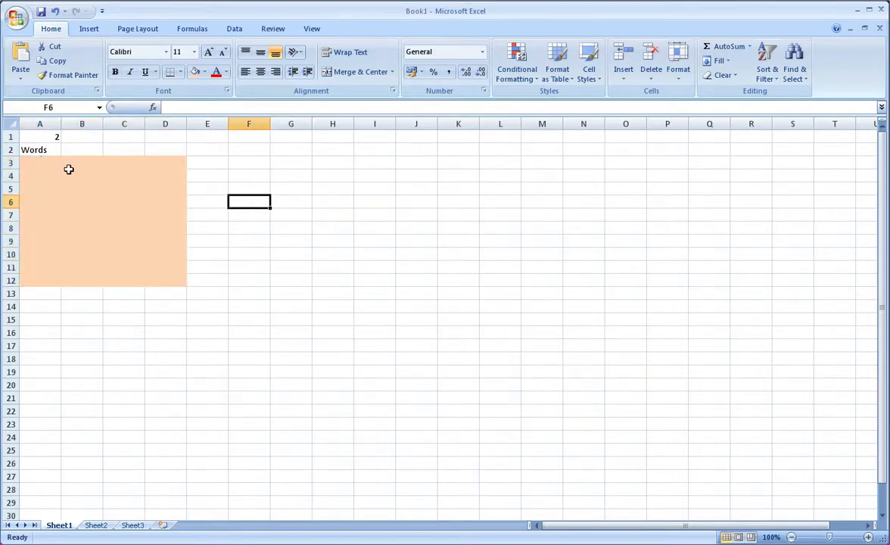
- Put a thick box border around the orange range A3:D12
left_click_drag(30, 162, 168, 284)
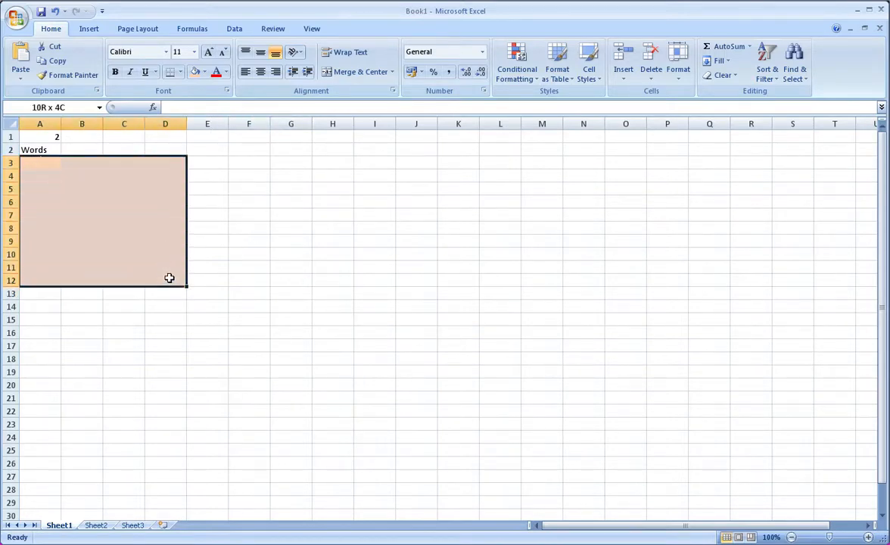
left_click(181, 71)
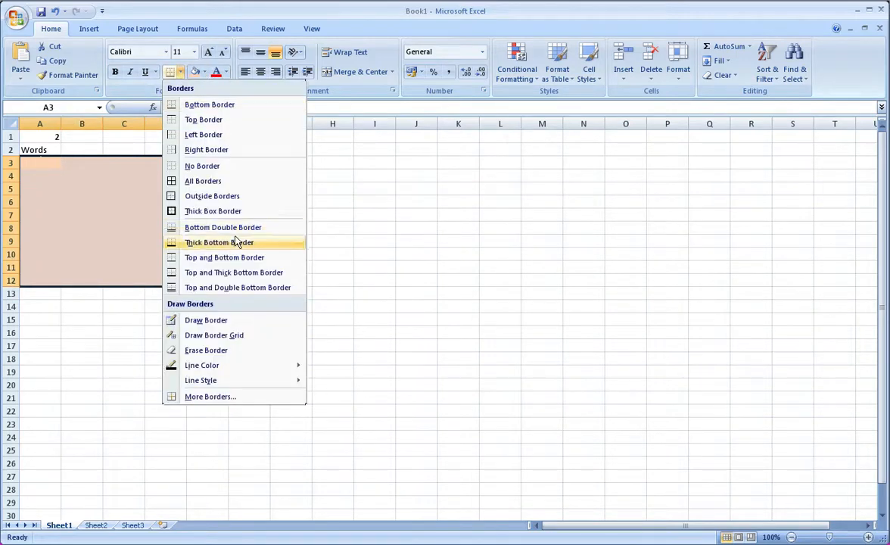
left_click(238, 212)
left_click(291, 227)
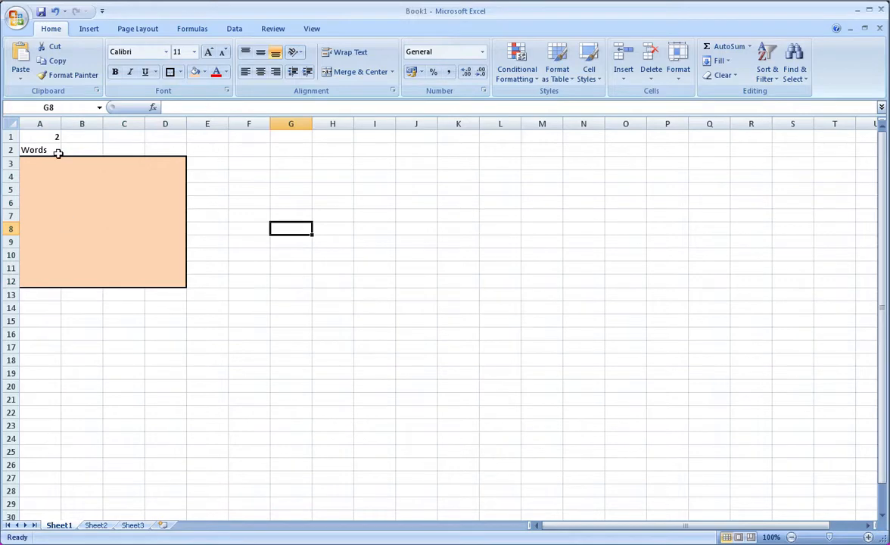
left_click_drag(28, 165, 29, 278)
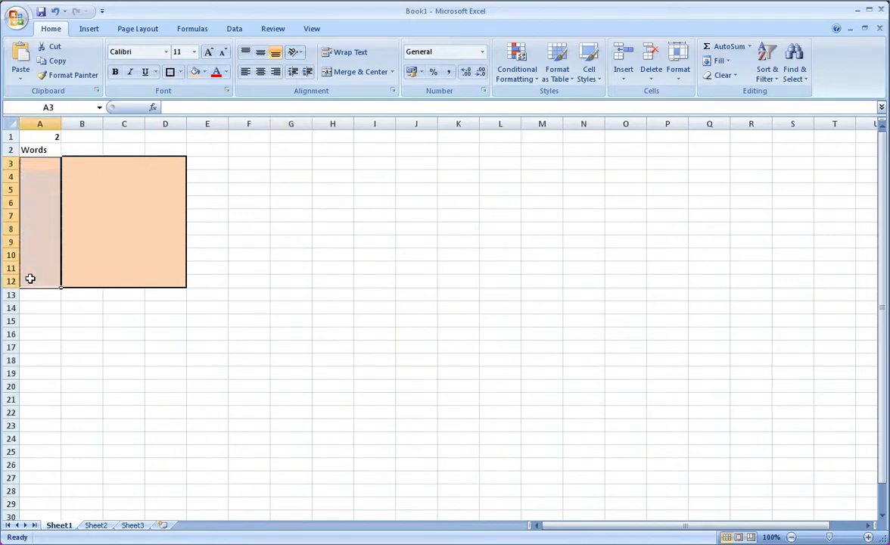
left_click(238, 189)
- Apply the same light orange fill and thick box border to cells F1:J1
left_click_drag(240, 136, 420, 136)
left_click(195, 72)
left_click(170, 72)
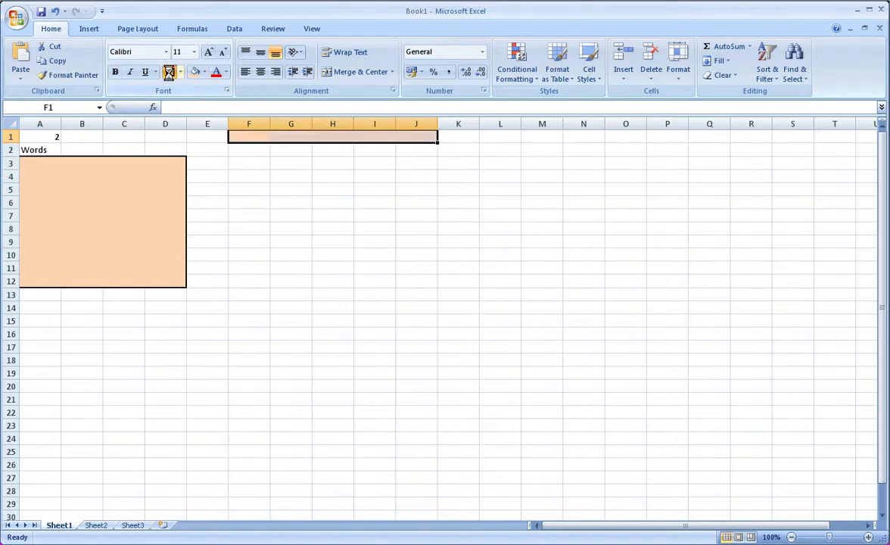
left_click(249, 215)
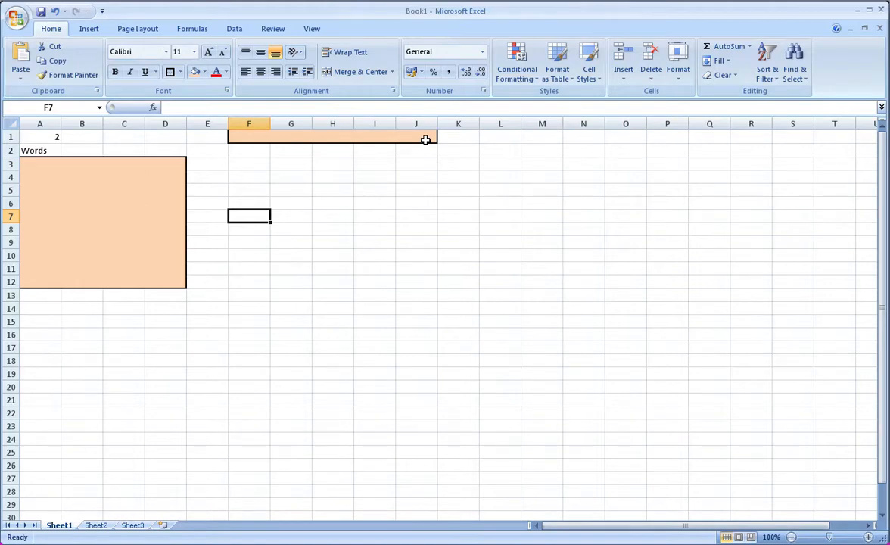
- Select cells A4:D4, the whole of row 4 and the whole of column E in turn, and clear the selection
left_click(69, 181)
left_click_drag(68, 180, 154, 182)
left_click(42, 206)
left_click_drag(27, 176, 167, 176)
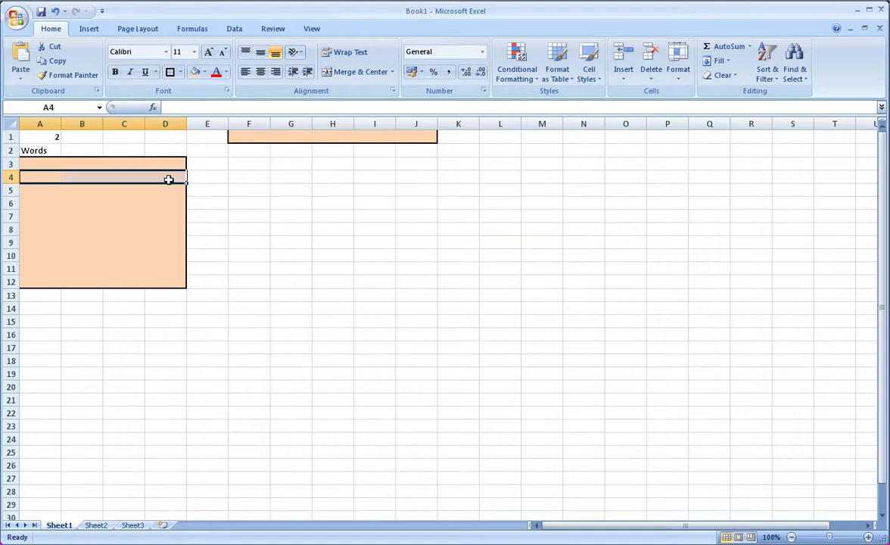
left_click(9, 177)
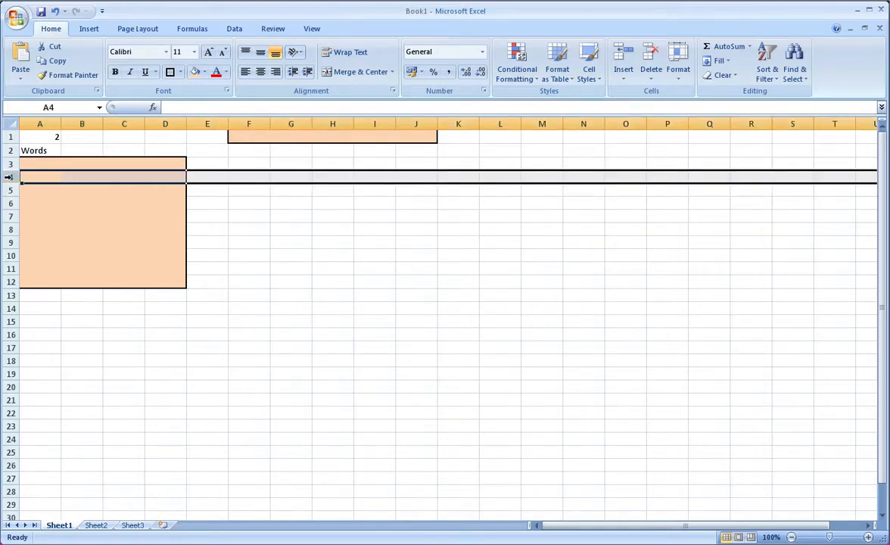
left_click(208, 124)
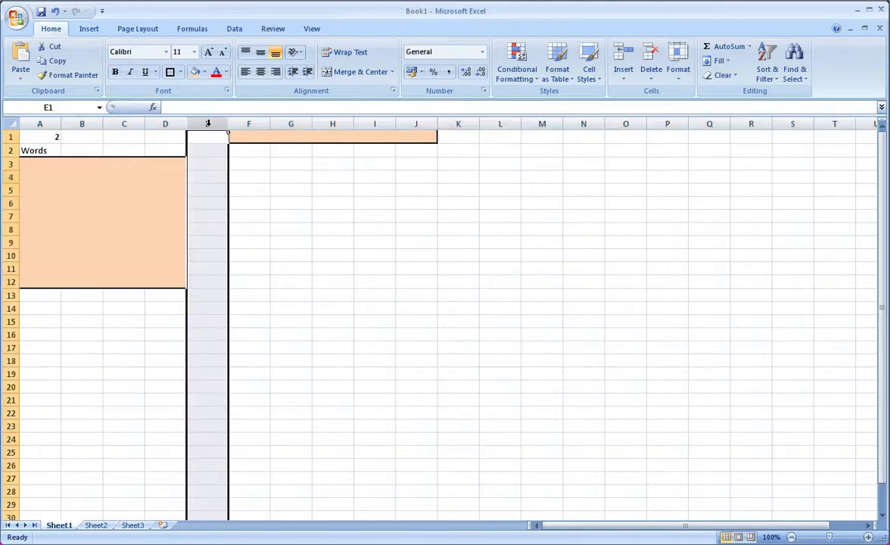
left_click(297, 257)
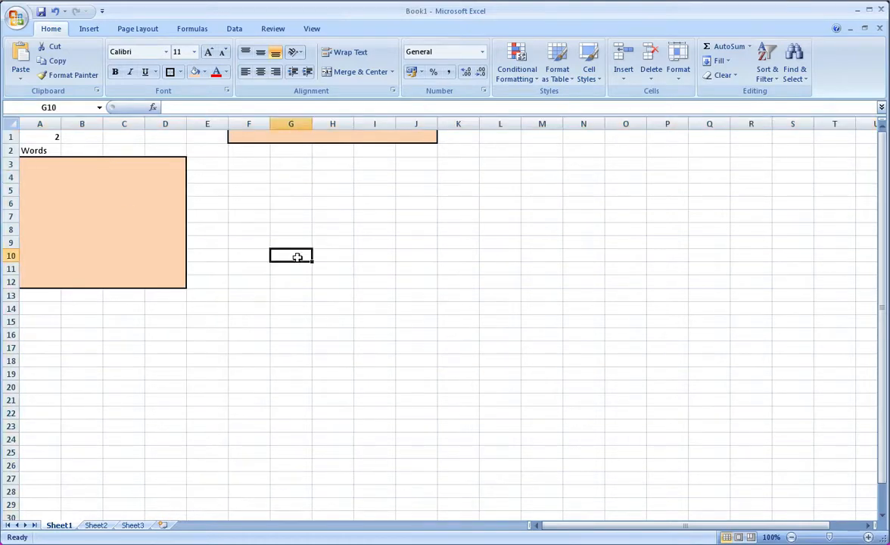
- Fill cells A4:D4 with a light red theme colour
left_click_drag(173, 173, 43, 173)
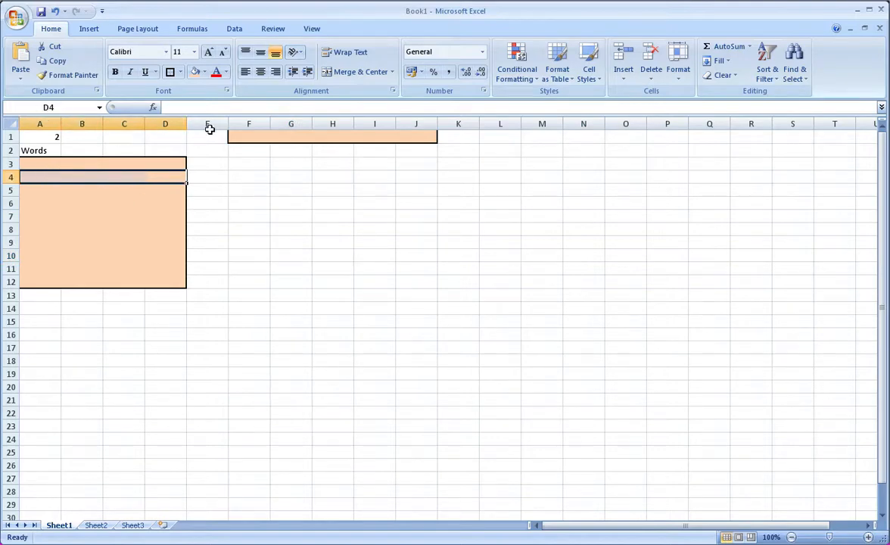
left_click(204, 72)
left_click(226, 122)
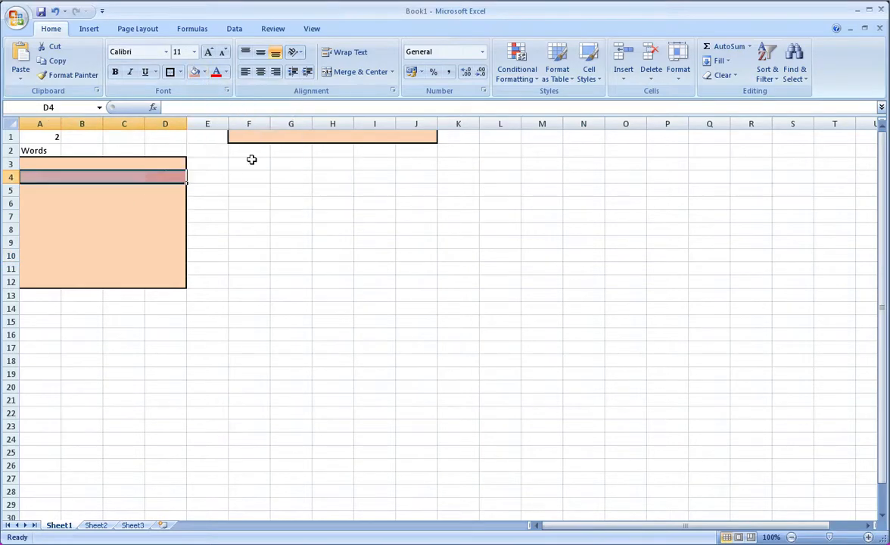
left_click_drag(208, 204, 205, 193)
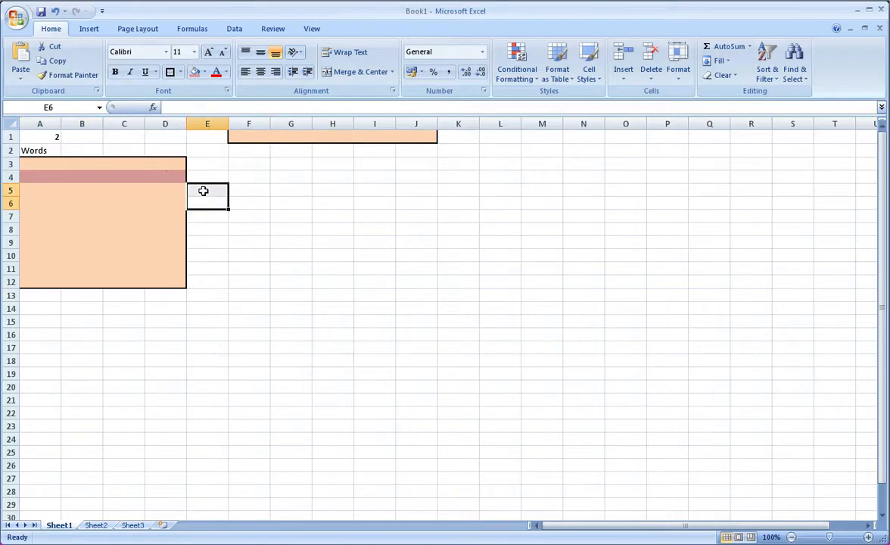
left_click(220, 239)
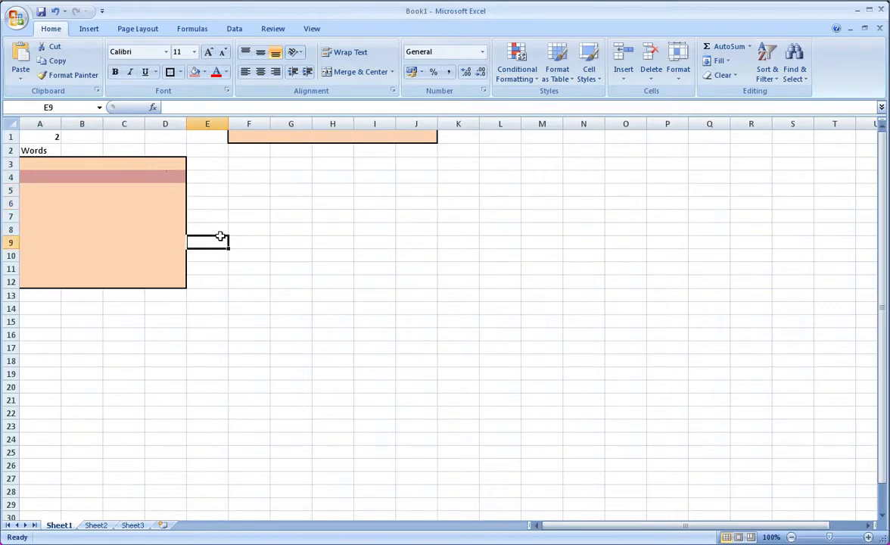
- Try to select the alternating rows A6:D6, A8:D8 and A10:D10 together as one non-adjacent selection
left_click_drag(176, 202, 48, 205)
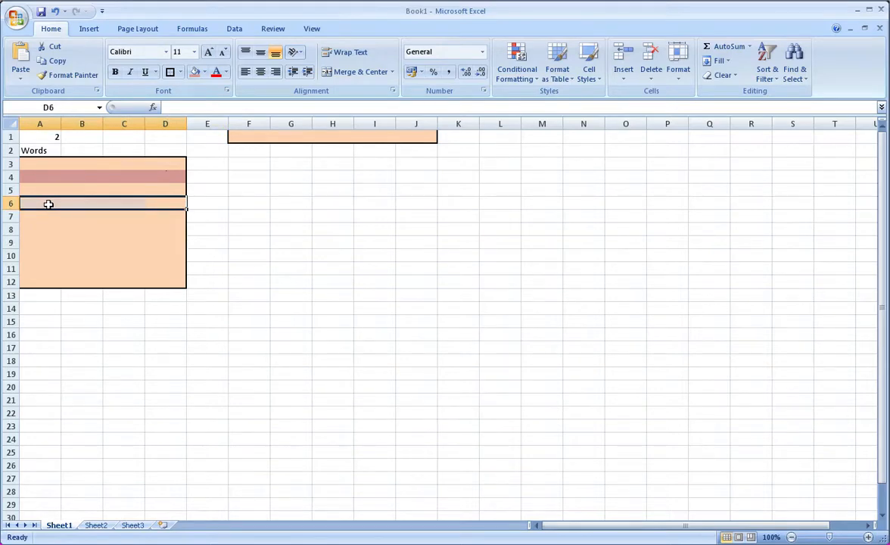
left_click_drag(25, 228, 29, 252)
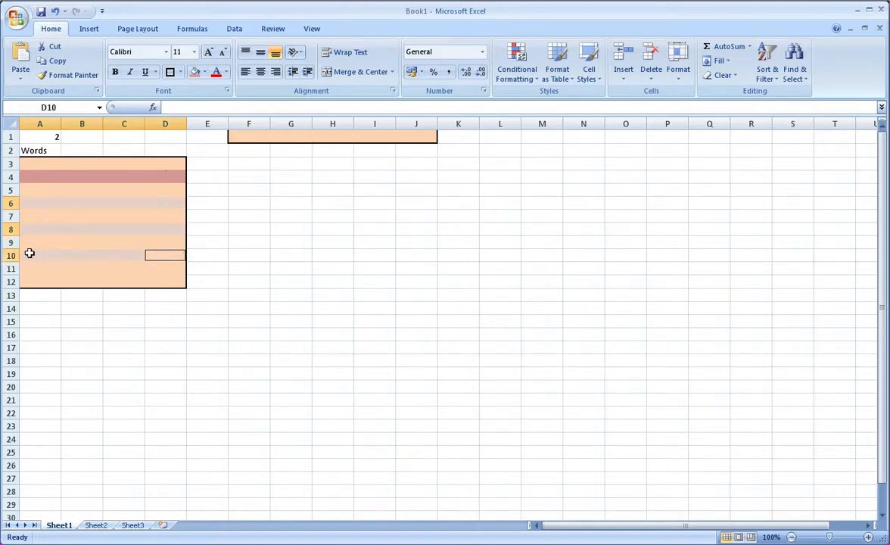
left_click(25, 281)
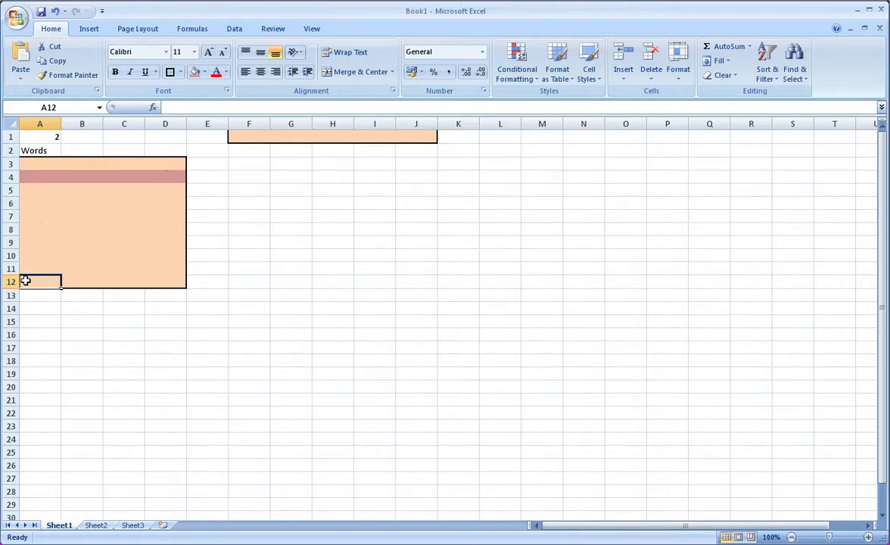
left_click_drag(114, 309, 674, 311)
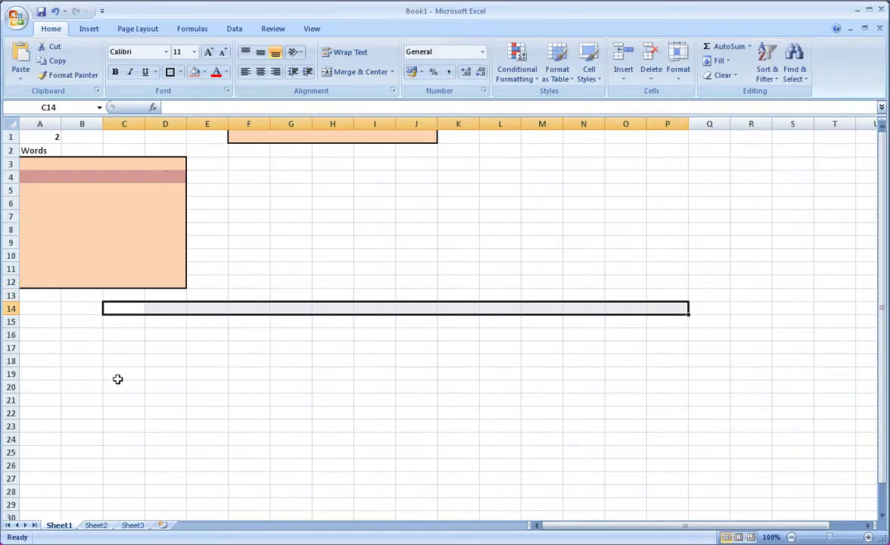
left_click_drag(118, 332, 521, 326)
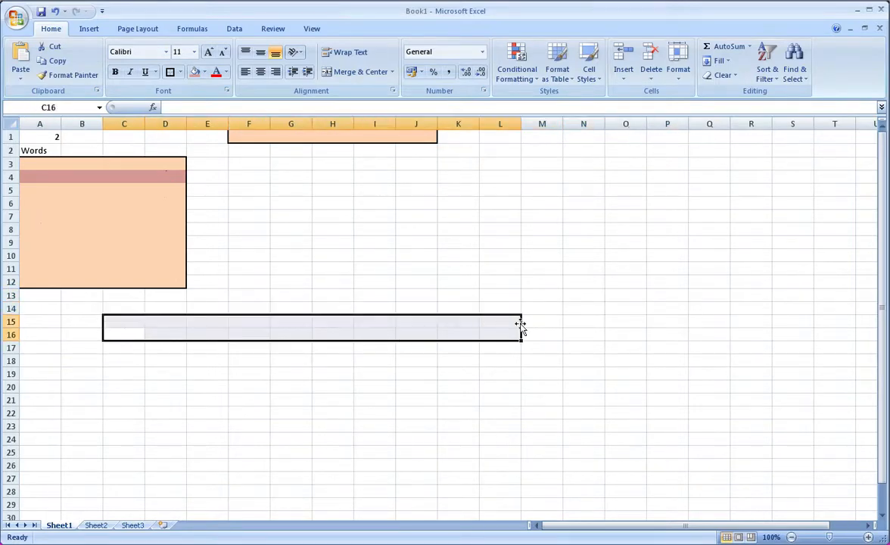
left_click(292, 386)
- Fill the non-adjacent ranges C14:O14, C16:O16, C18:O18 and C20:O20 together with the same light red colour
left_click_drag(124, 307, 610, 307)
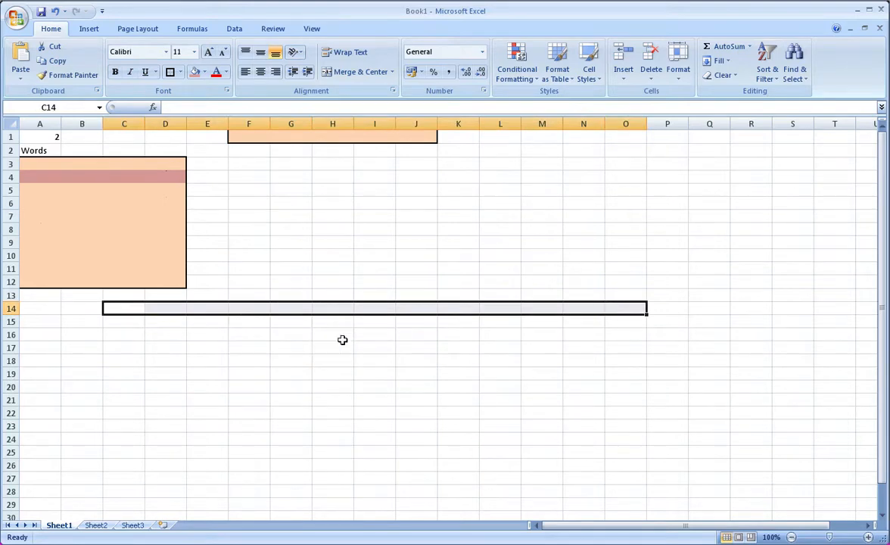
left_click_drag(142, 335, 632, 331)
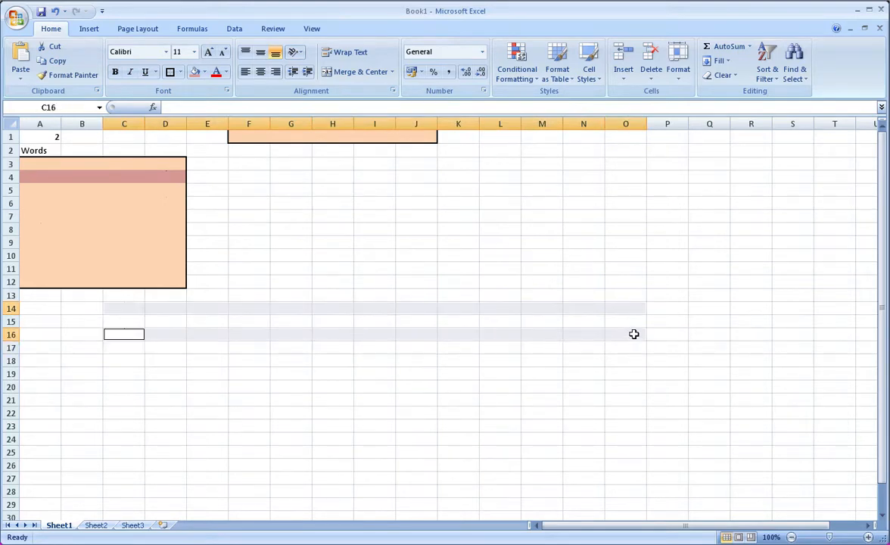
left_click_drag(119, 360, 606, 360)
left_click_drag(115, 388, 617, 385)
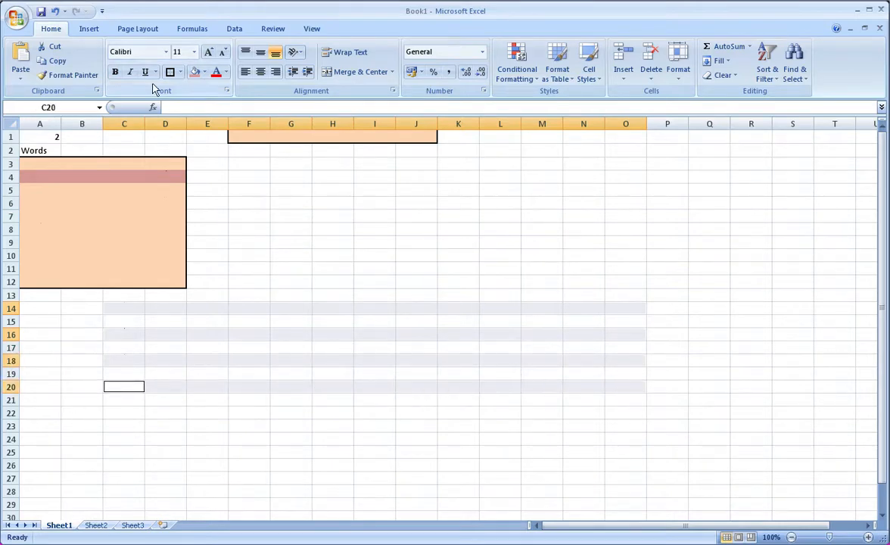
left_click(194, 71)
left_click(265, 269)
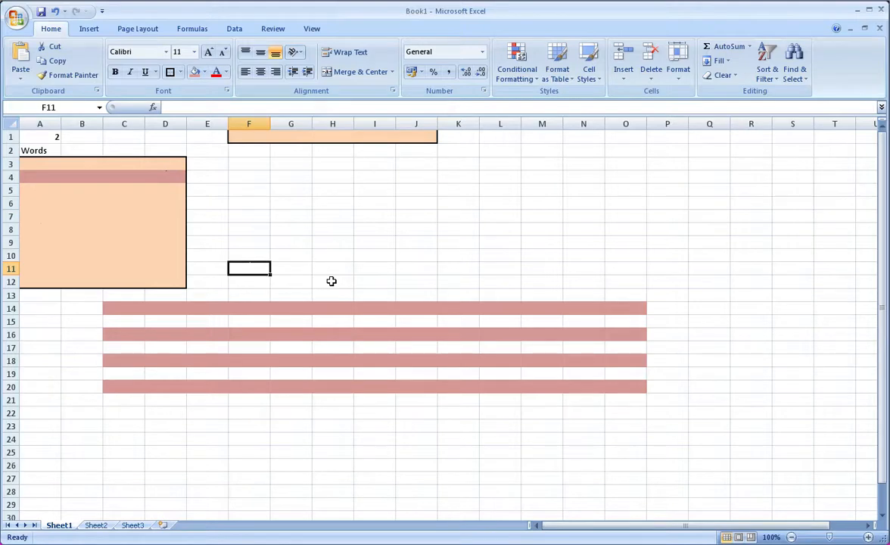
- Select the non-adjacent cells G6, I6, G8, I8, G10 and I10 together and fill them with olive green
left_click(289, 203)
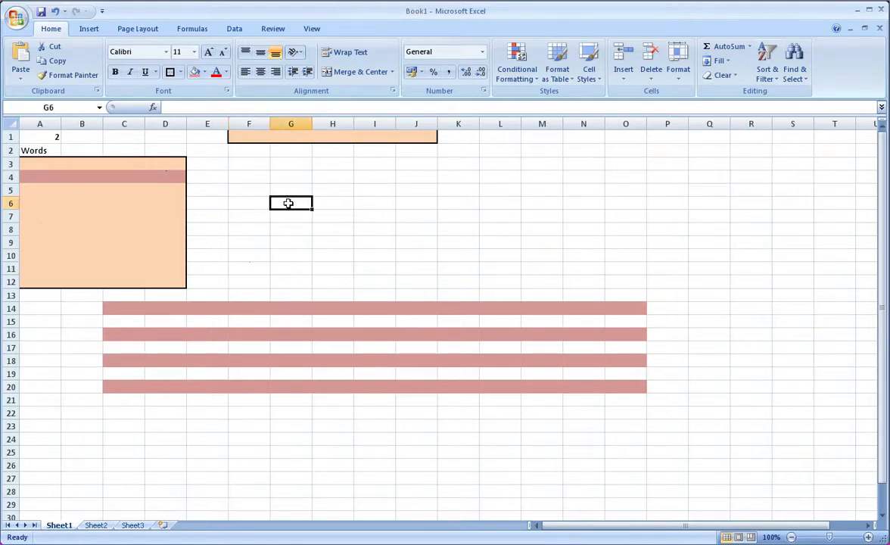
left_click(375, 201)
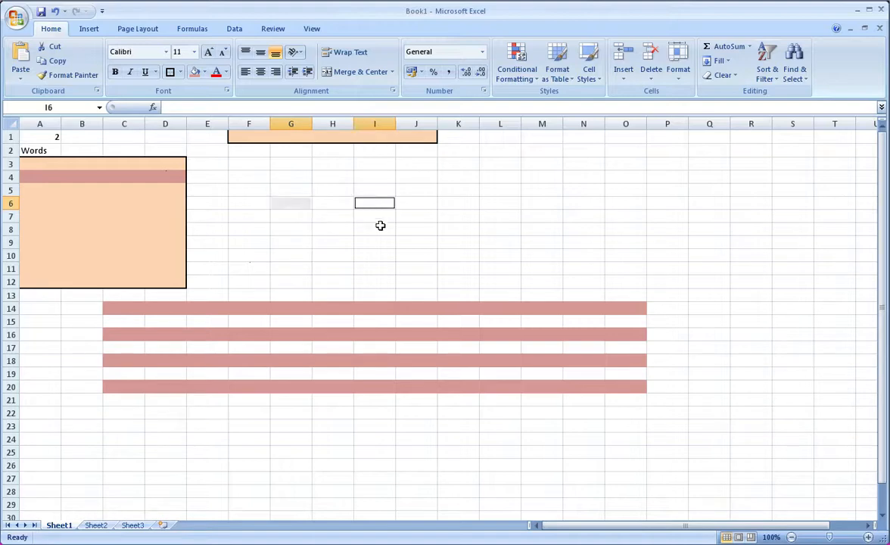
left_click(380, 230)
left_click(301, 231)
left_click(293, 256)
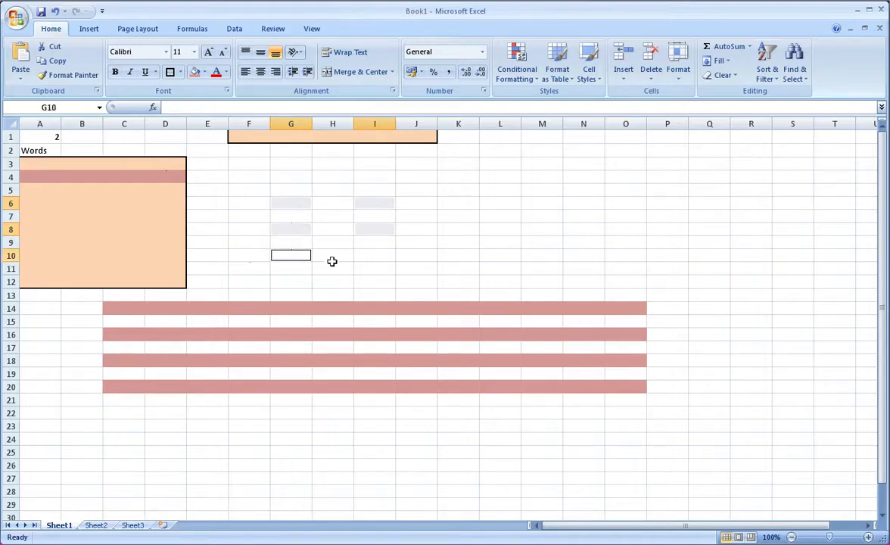
left_click(377, 256)
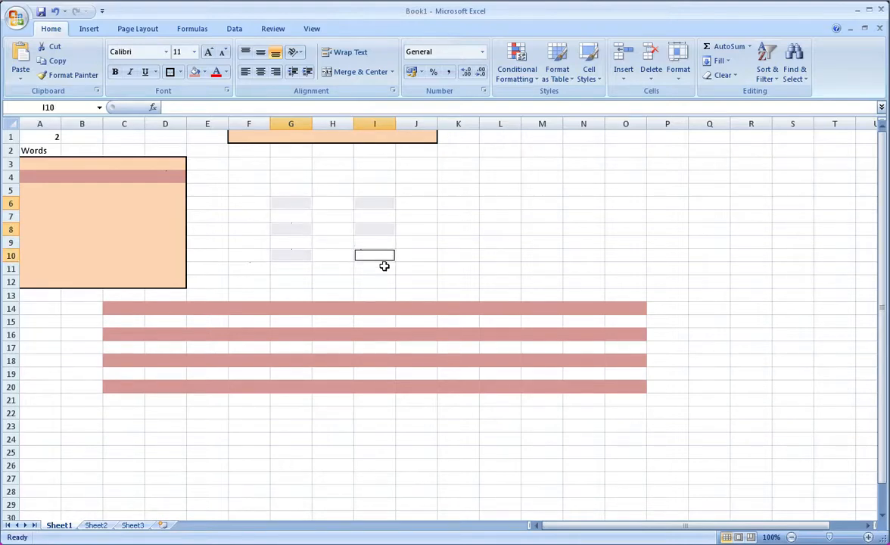
left_click(205, 73)
left_click(257, 135)
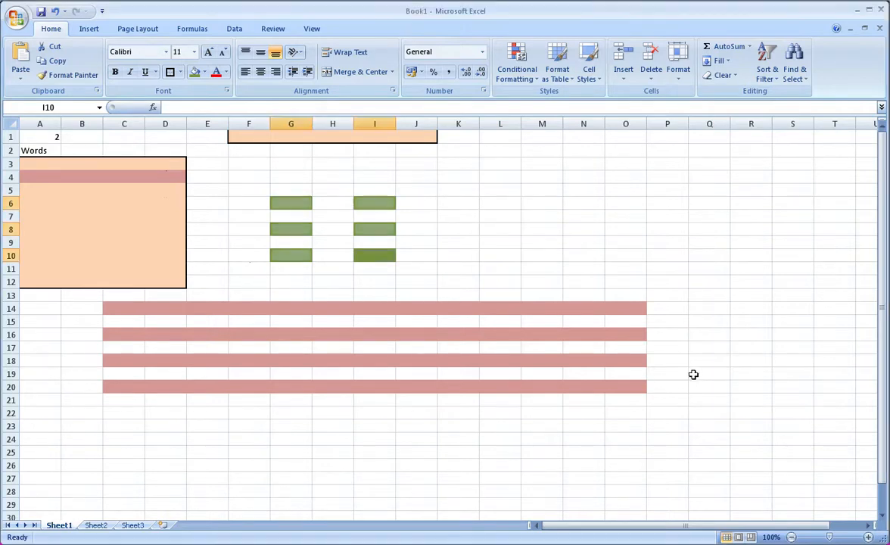
- Clear the formats of range A1:P22, and remove everything remaining in it with Clear All
left_click_drag(671, 409, 44, 134)
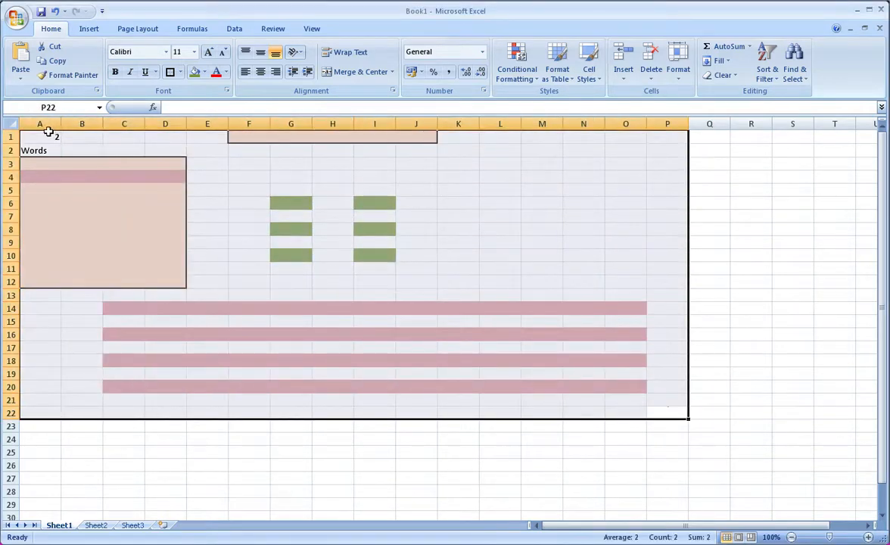
left_click(738, 78)
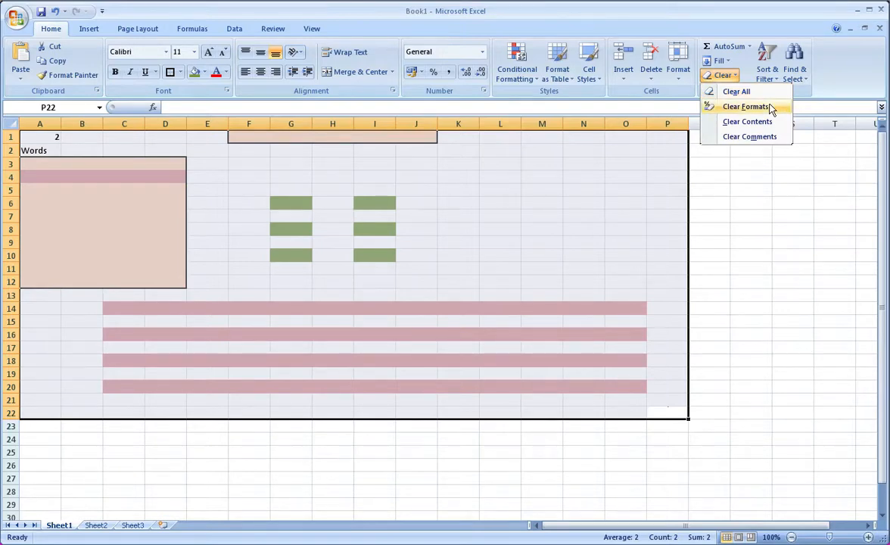
left_click(745, 107)
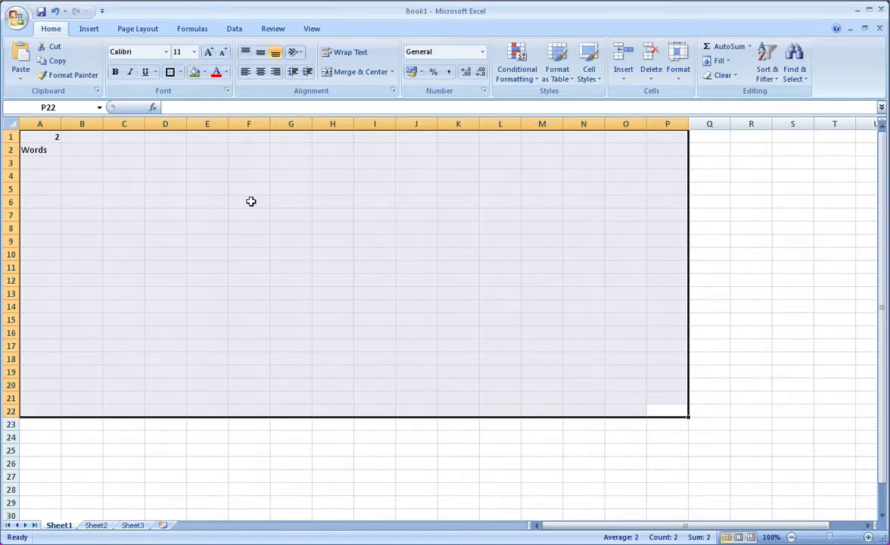
left_click(733, 75)
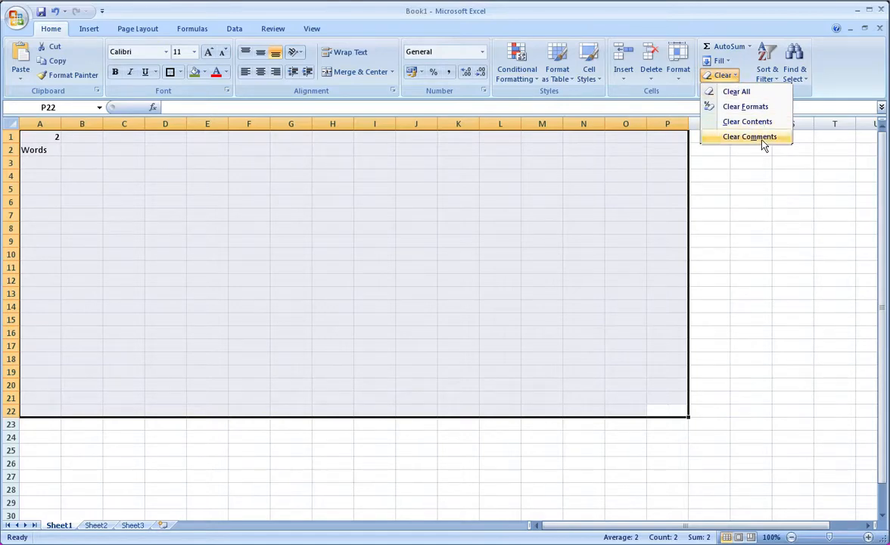
left_click(736, 91)
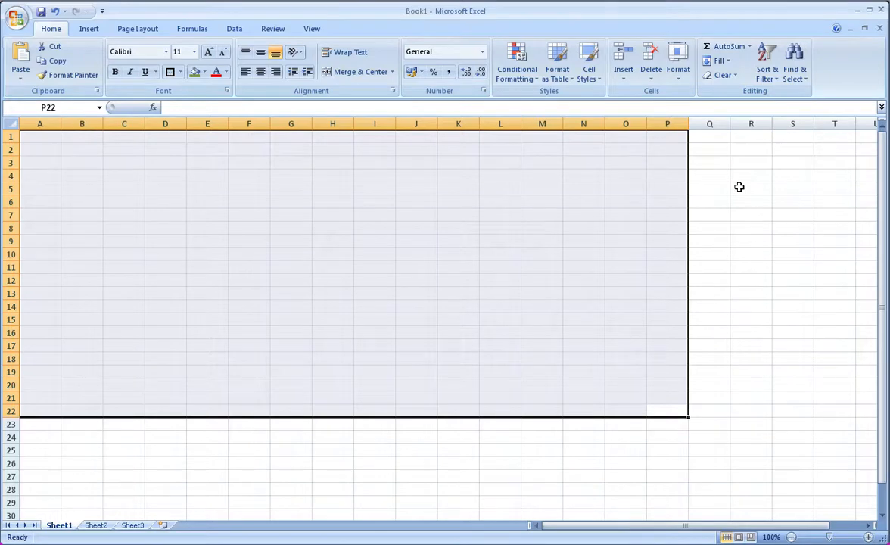
left_click(545, 201)
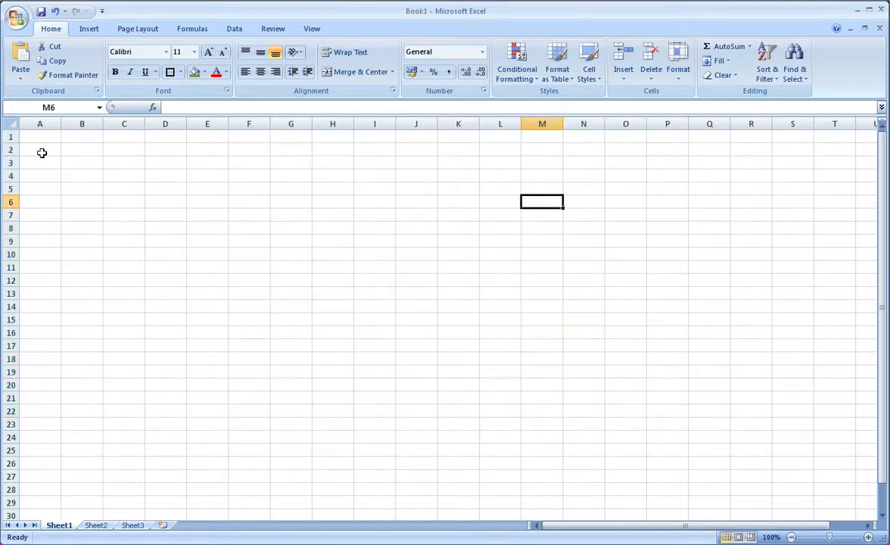
- Enter "Hello" in cell A2 and colour its text red
left_click(42, 153)
type("Hello")
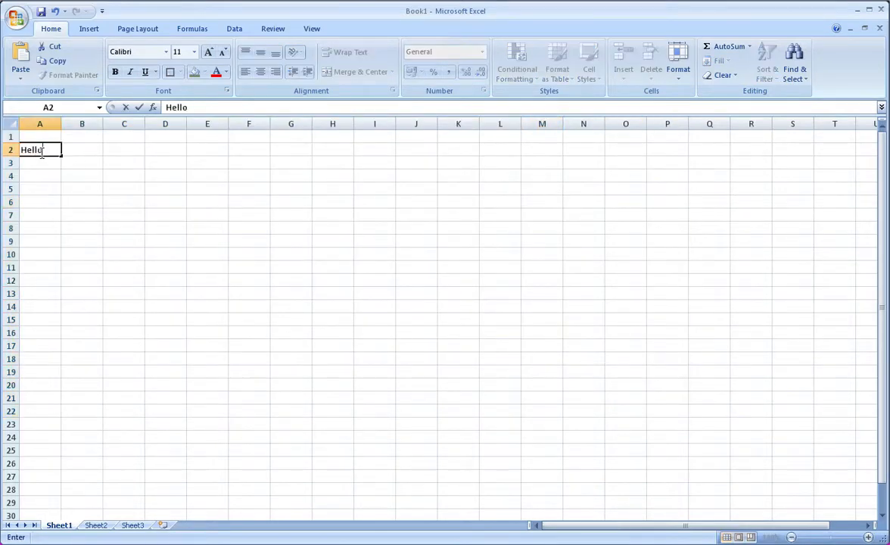
double_click(44, 148)
left_click(216, 73)
left_click(159, 194)
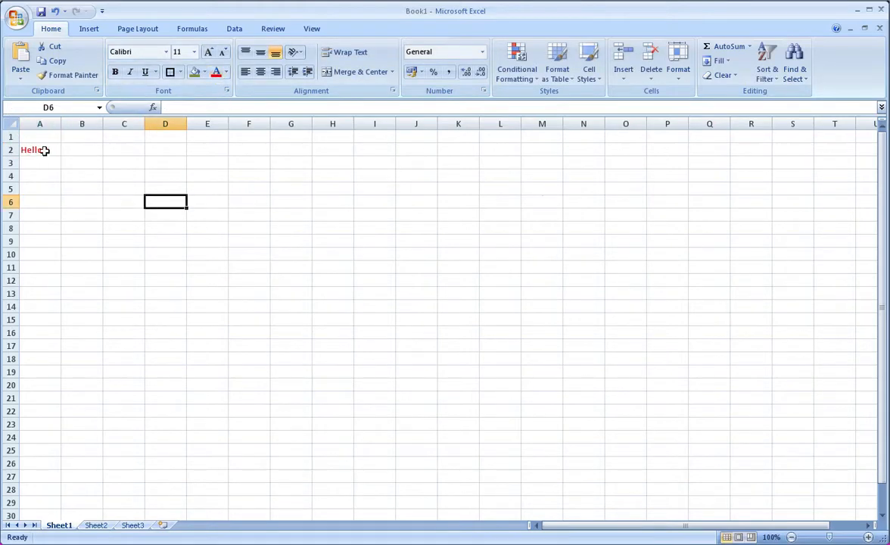
- Set the font size of the text in cell A2 to 22
left_click(44, 149)
left_click(194, 52)
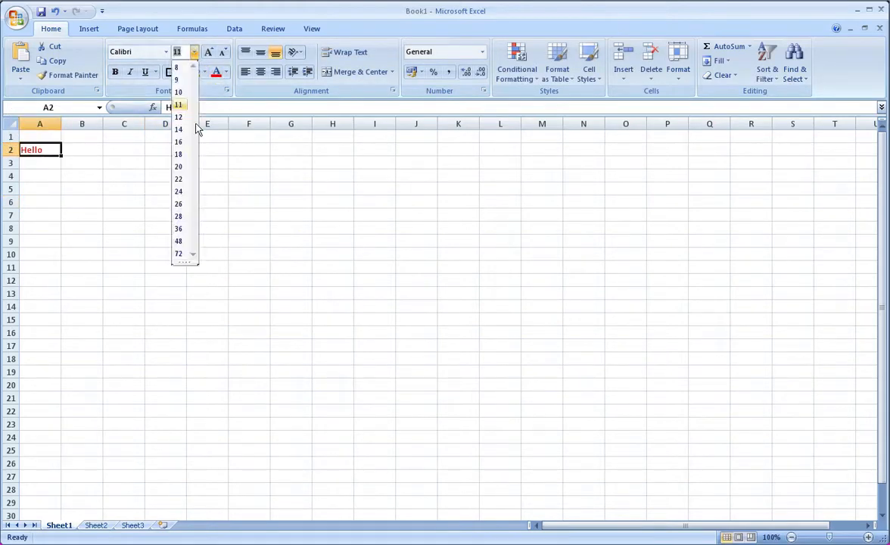
left_click(180, 179)
left_click(148, 240)
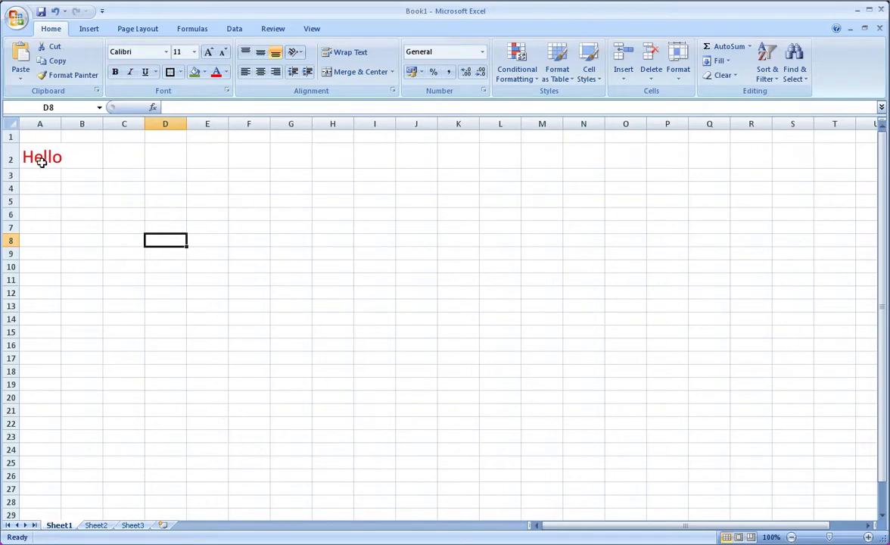
- Enter "Hi" in cell B2, next to the enlarged text
left_click(76, 153)
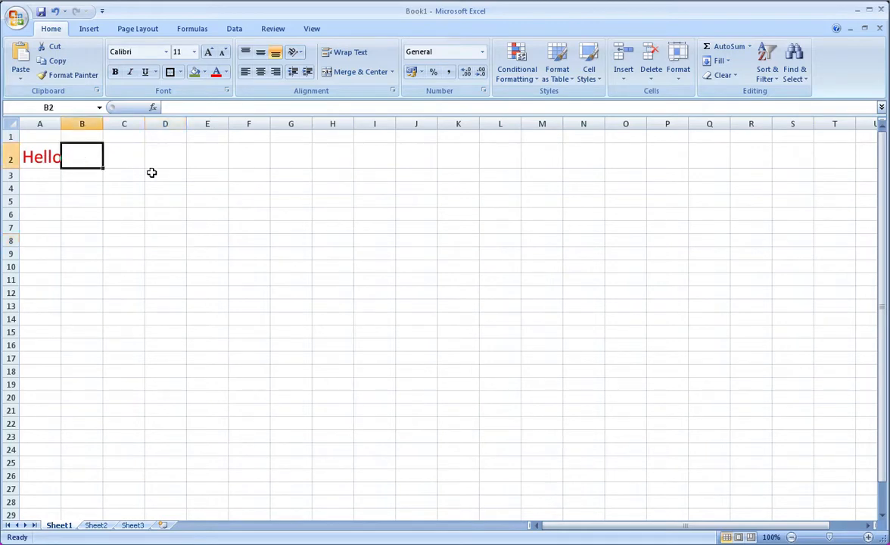
type("Hi")
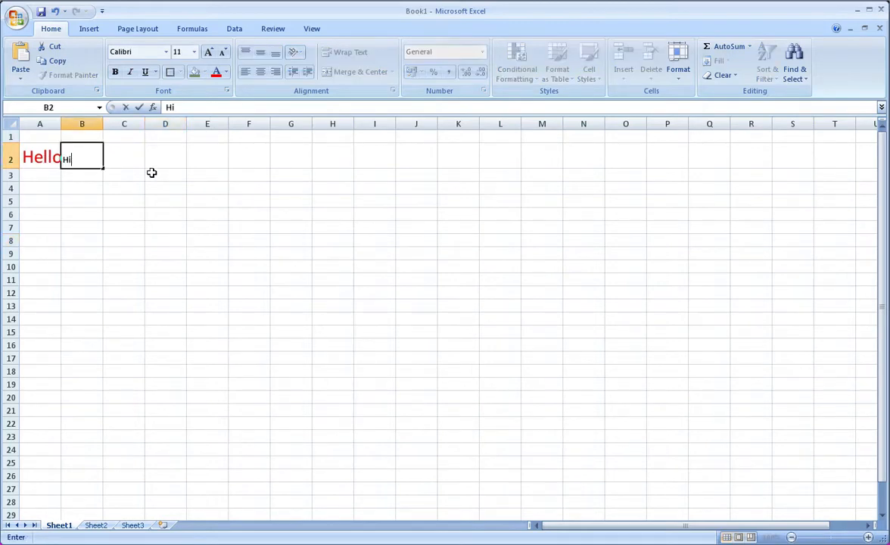
key("Return")
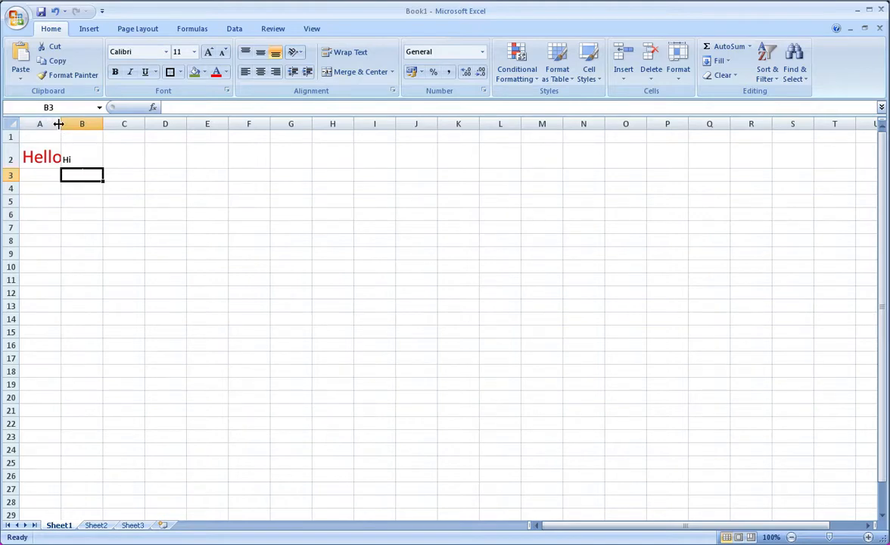
- Widen and narrow column A by hand, and autofit its width to the text in A2
left_click_drag(59, 124, 73, 123)
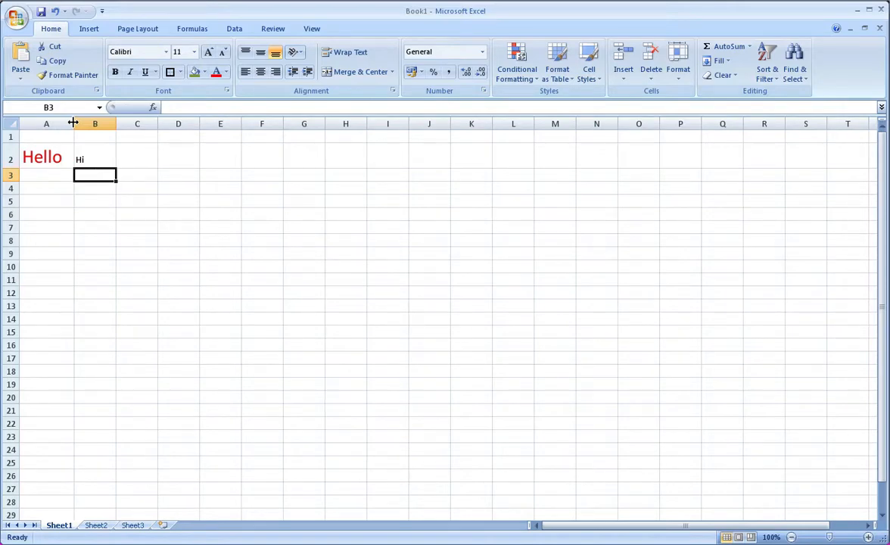
left_click_drag(73, 123, 54, 124)
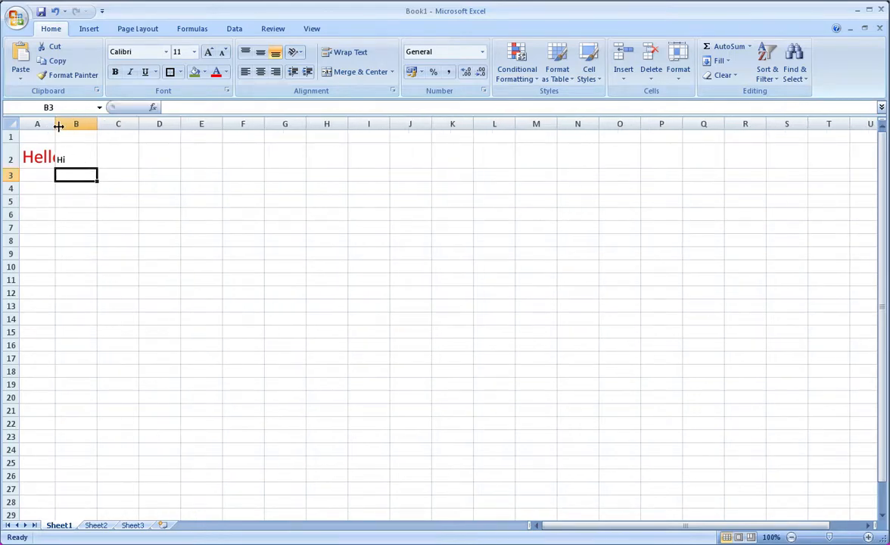
double_click(54, 121)
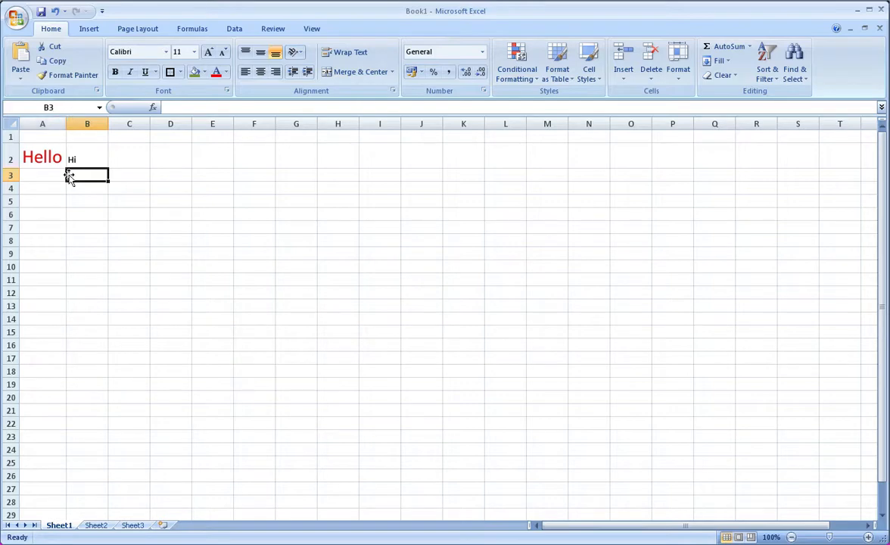
- Format the text in cell B2 as bold, italic and underlined, and try right alignment before centring it
left_click_drag(42, 159, 51, 187)
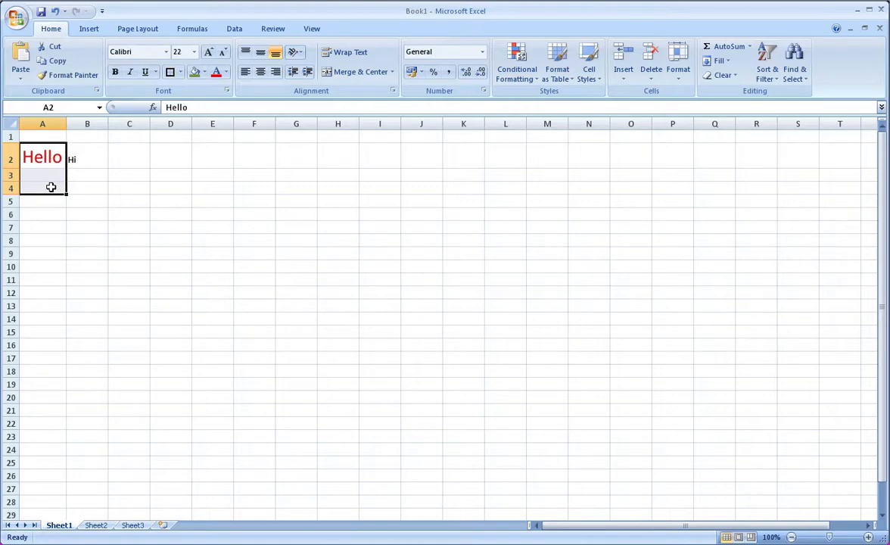
key("Right")
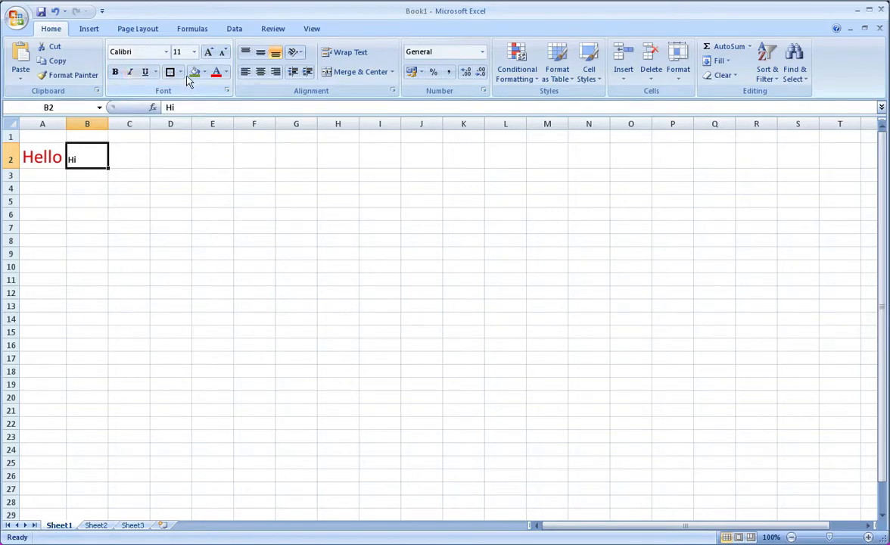
left_click(128, 73)
left_click(144, 72)
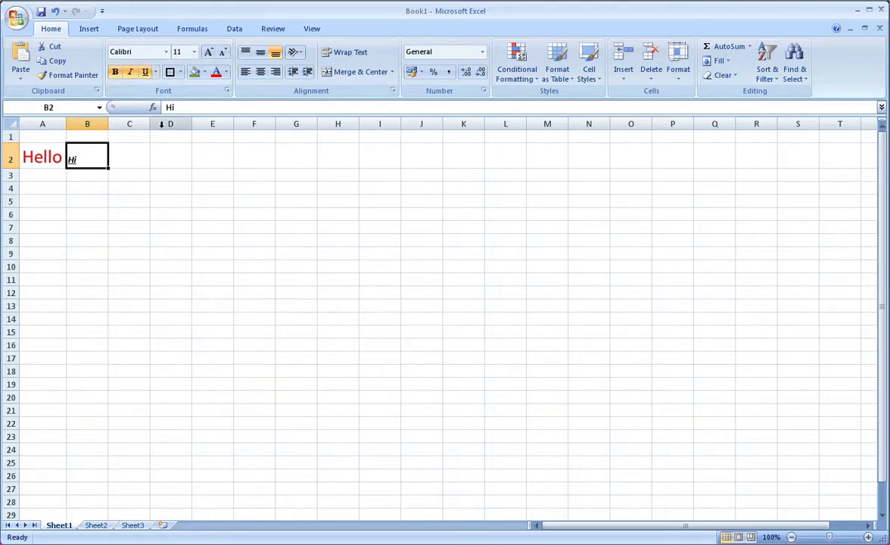
left_click(276, 74)
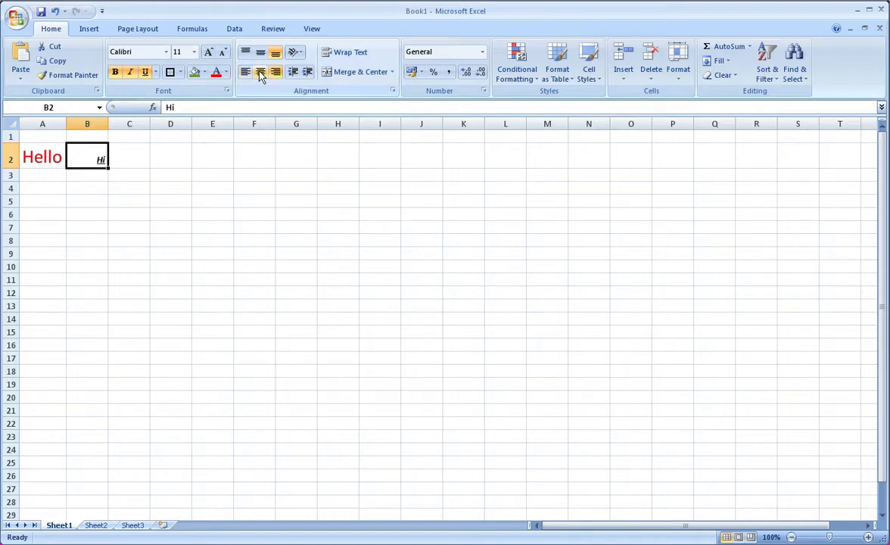
left_click(260, 73)
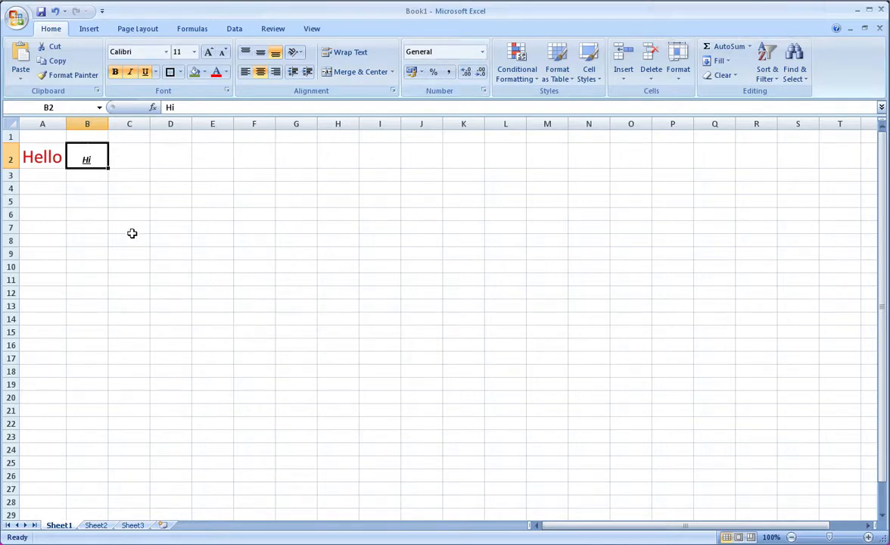
- Delete the contents of cells B2 and A2, and reduce the height of row 2
key("Delete")
key("Left")
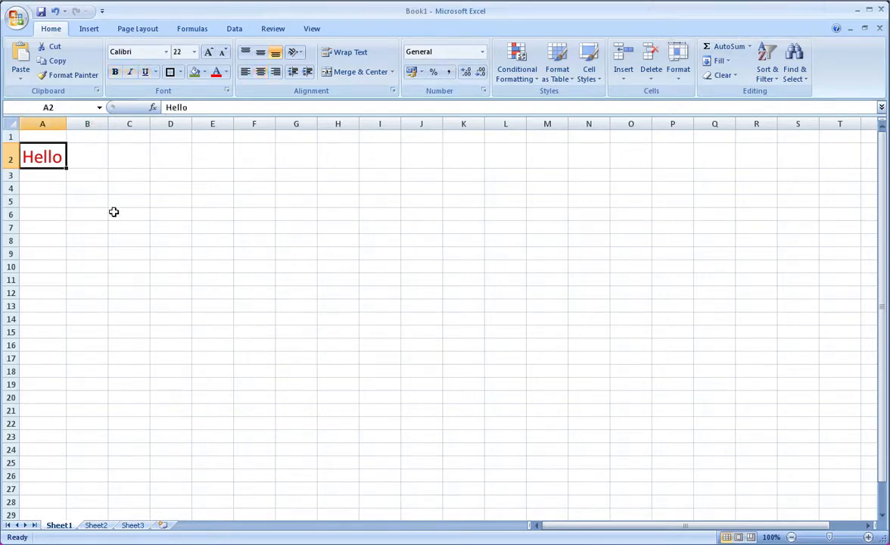
key("Delete")
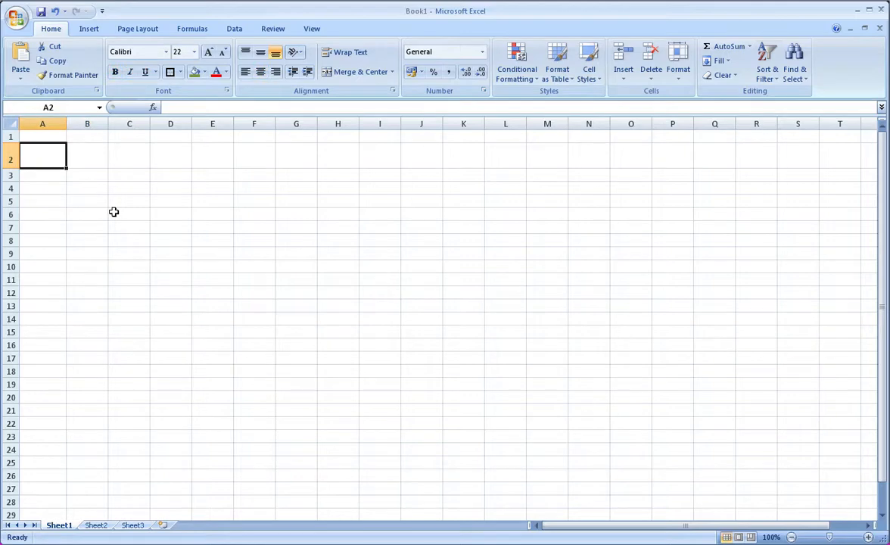
left_click_drag(10, 168, 9, 157)
- Enter 2 in cell A2 and 3 in cell A3
left_click(48, 174)
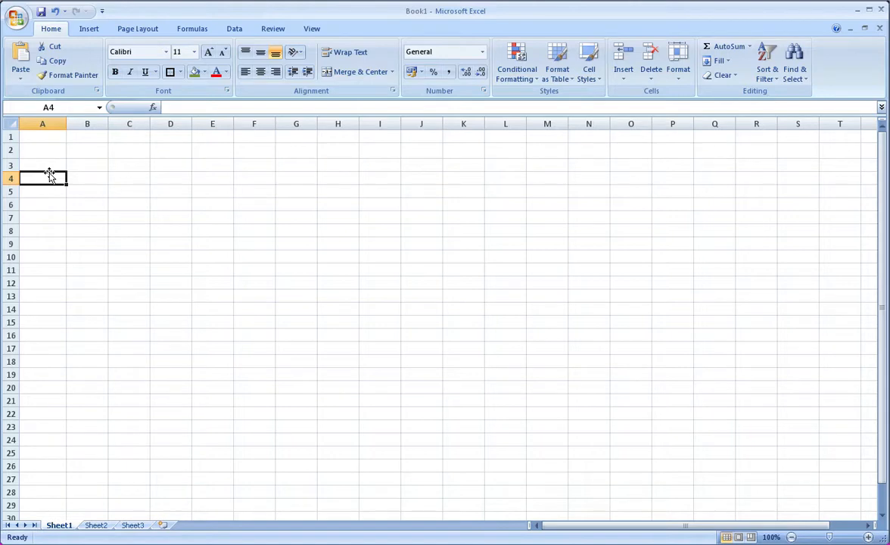
key("Up")
key("Up")
type("2")
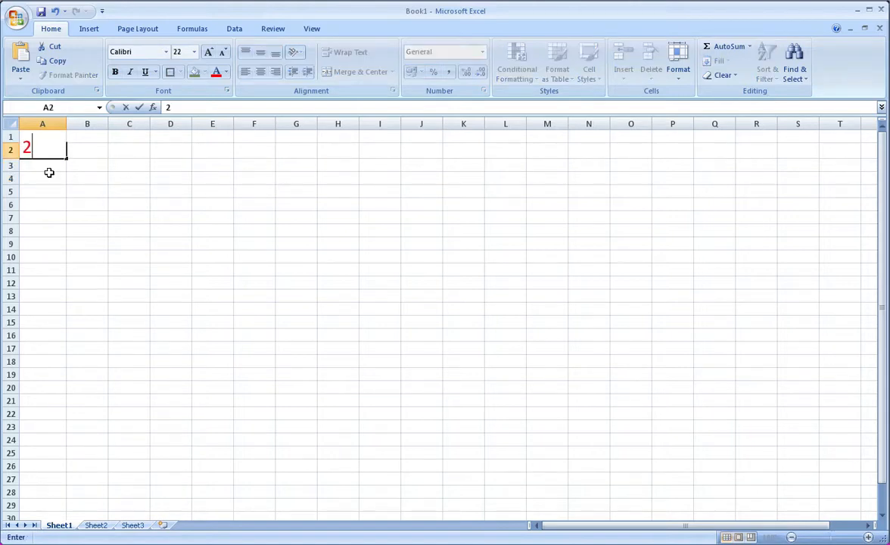
key("Return")
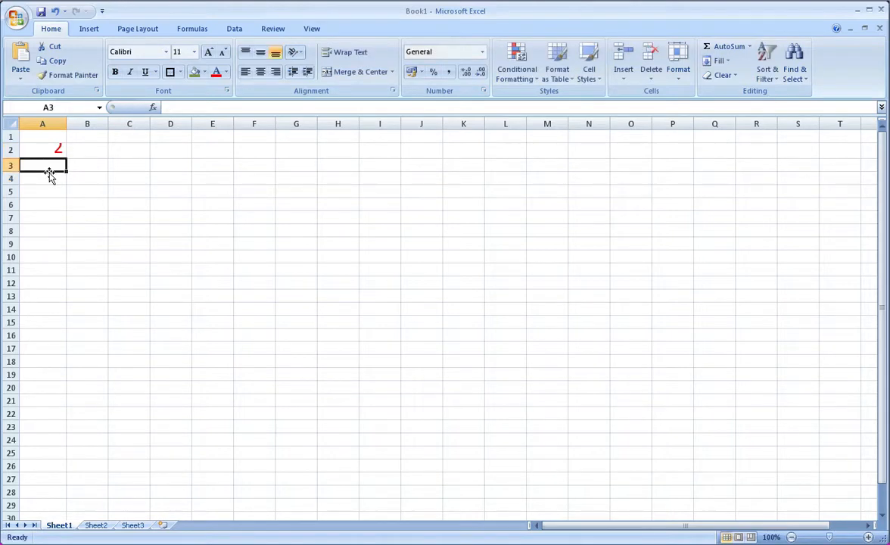
type("3")
key("Return")
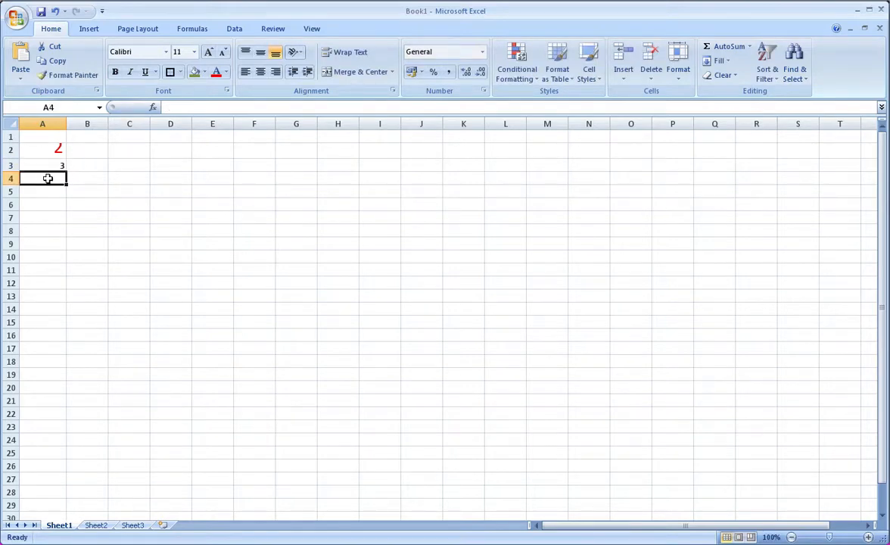
- Select the entire worksheet and resize all rows at once, first slightly shorter and finally taller
left_click(9, 124)
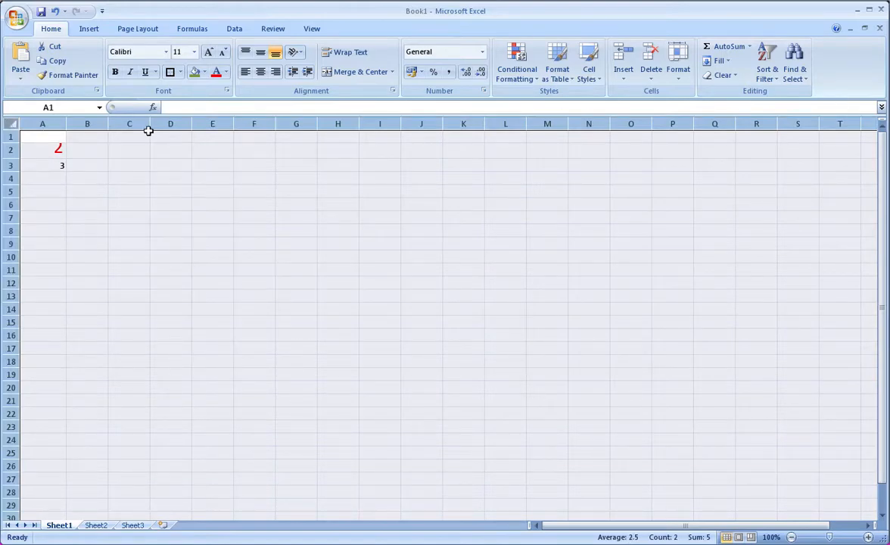
left_click_drag(6, 139, 10, 135)
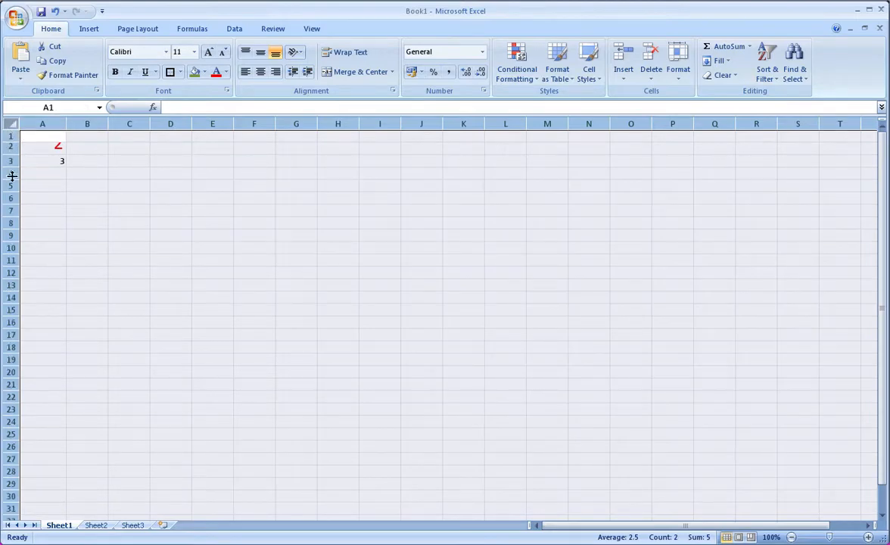
left_click_drag(14, 140, 14, 146)
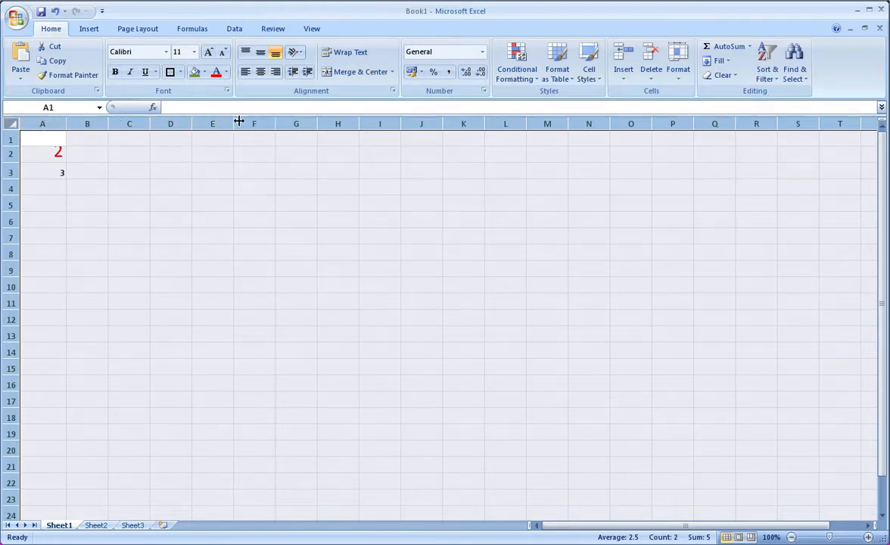
- Clear all contents and formatting from the entire worksheet
left_click(168, 203)
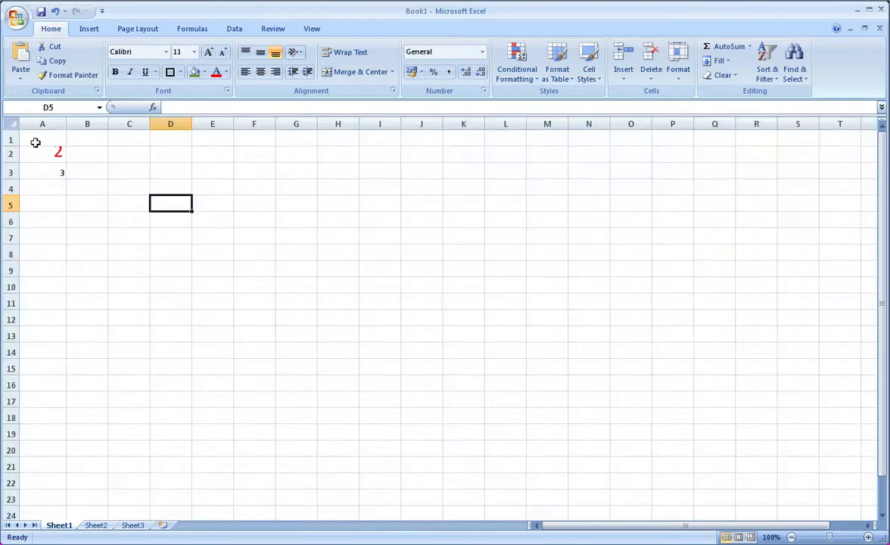
left_click(17, 123)
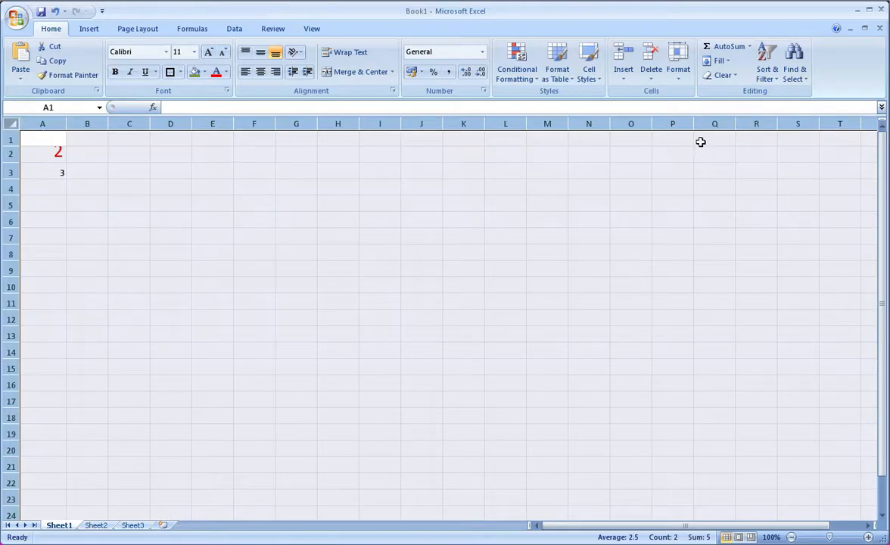
left_click(719, 75)
left_click(725, 89)
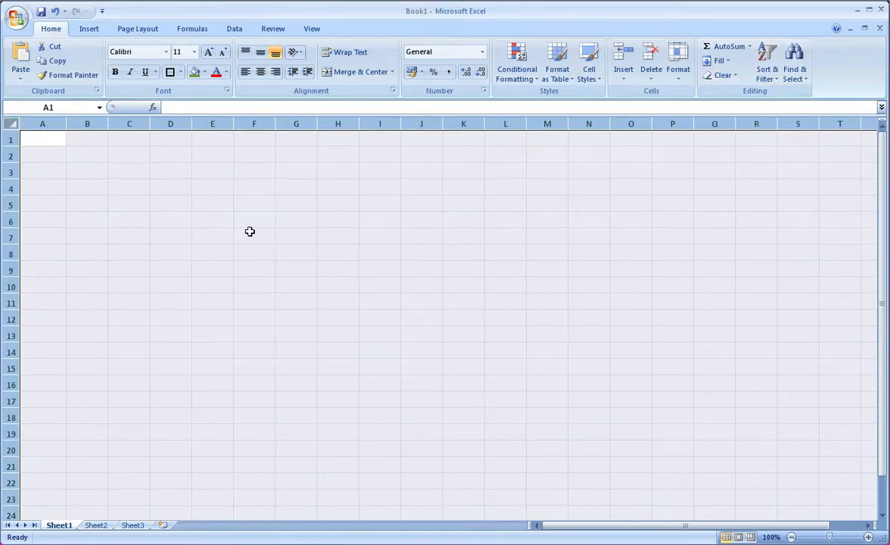
left_click(143, 255)
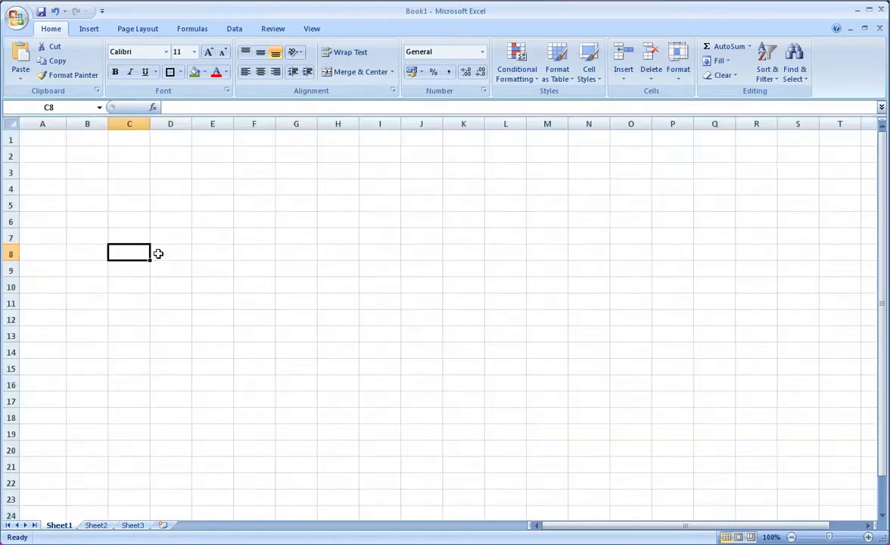
- Enter 2 in cell A2 and 3 in cell A3
left_click(41, 156)
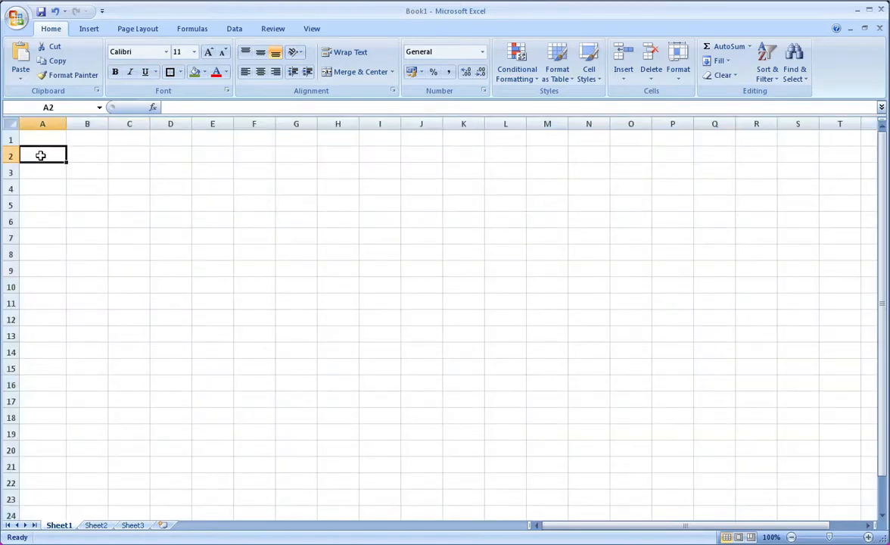
type("2")
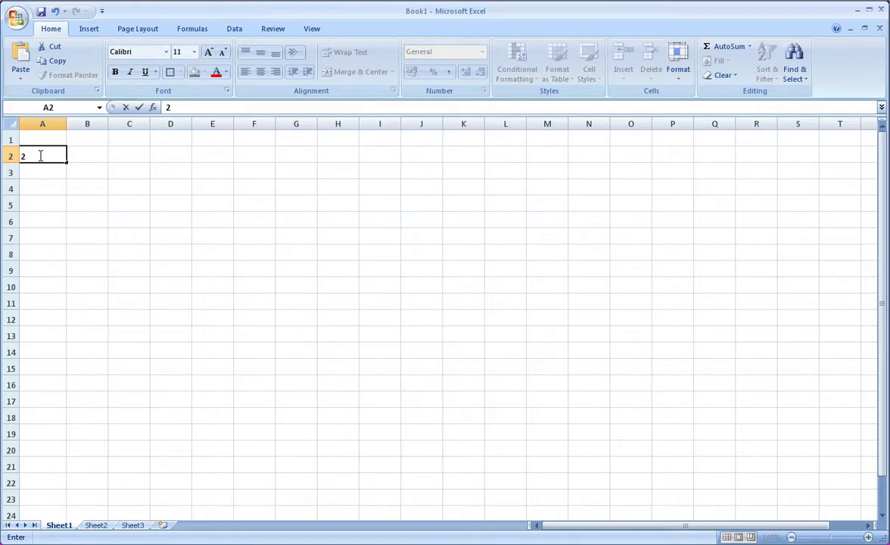
key("Return")
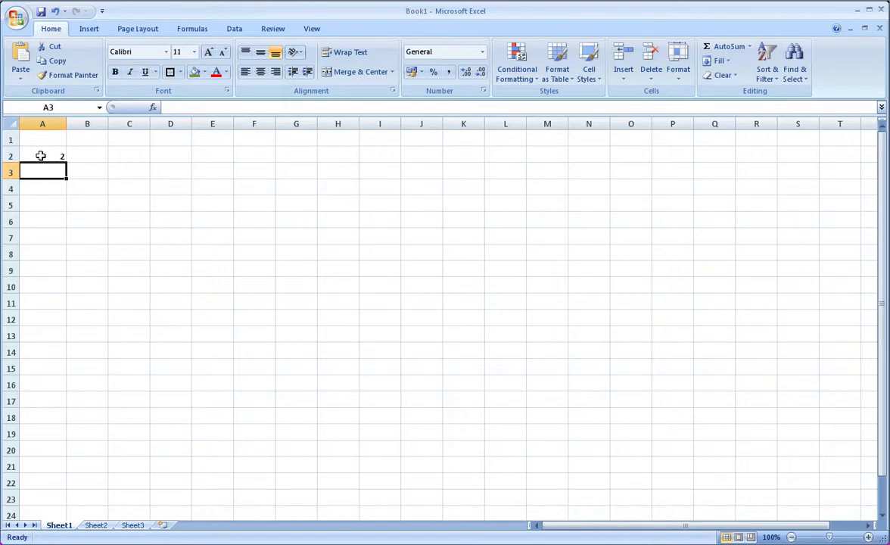
type("3")
key("Return")
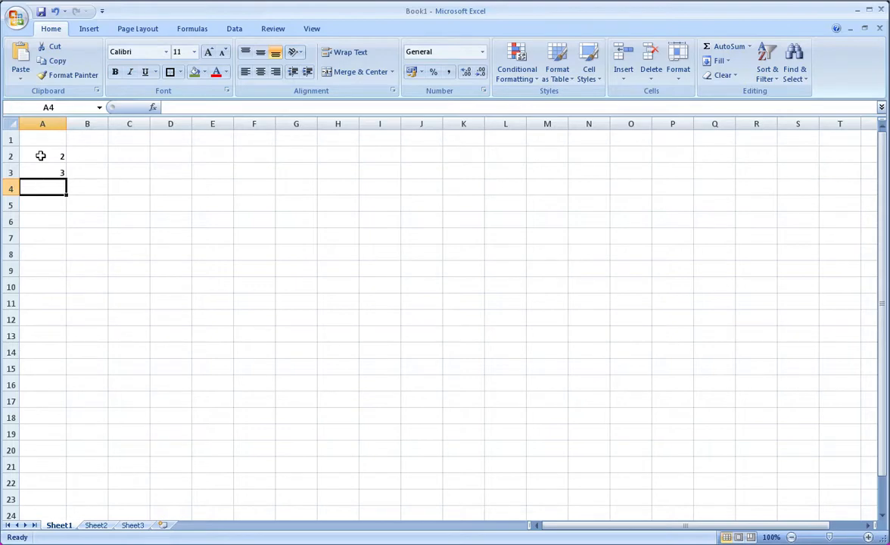
- Enter the addition formula =2+3 in cell A4
type("=")
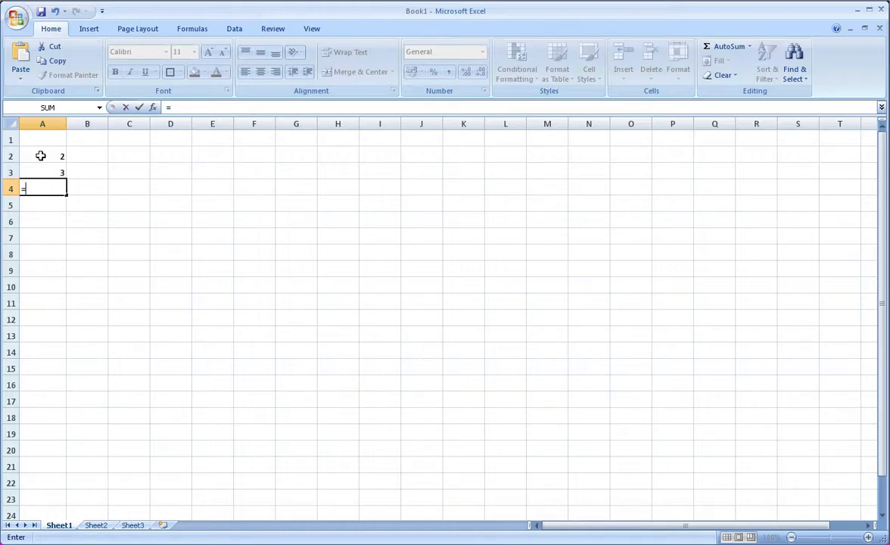
type("2+3")
key("Return")
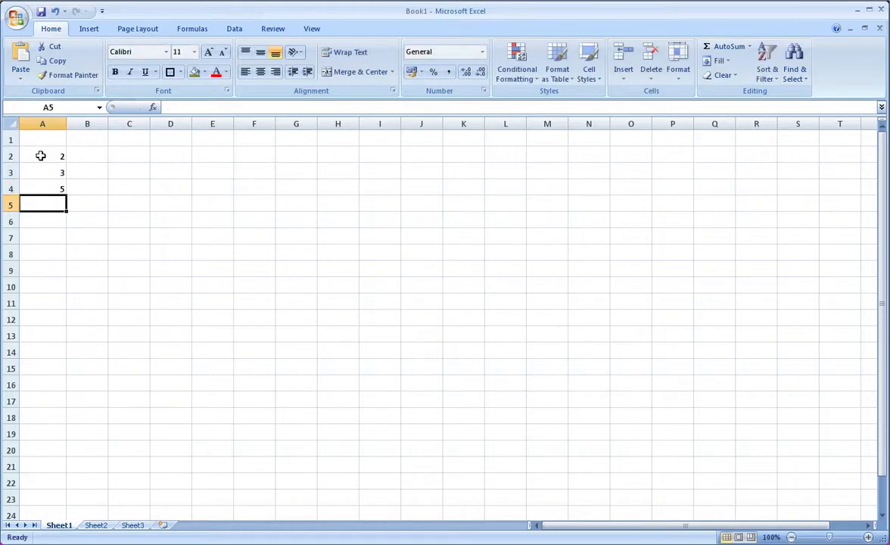
- Edit the formula in cell A4 into the subtraction =2-3
key("Up")
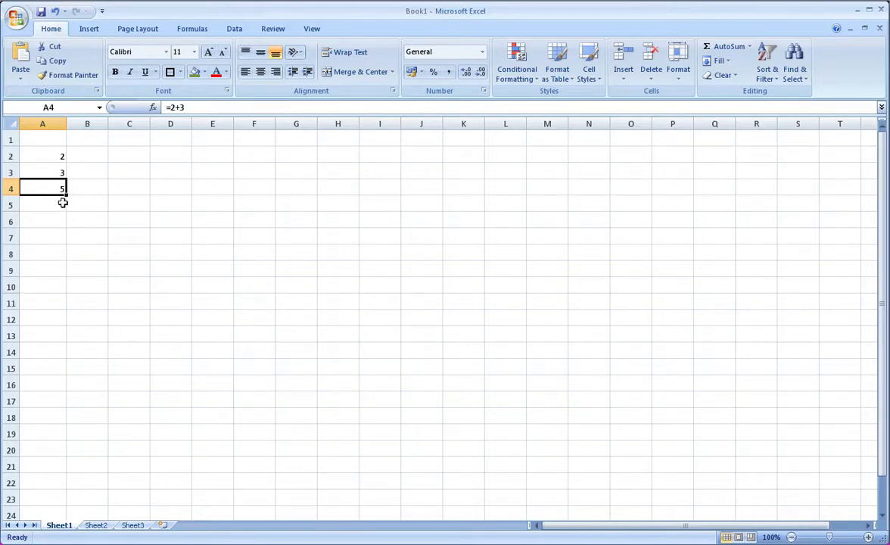
left_click(180, 107)
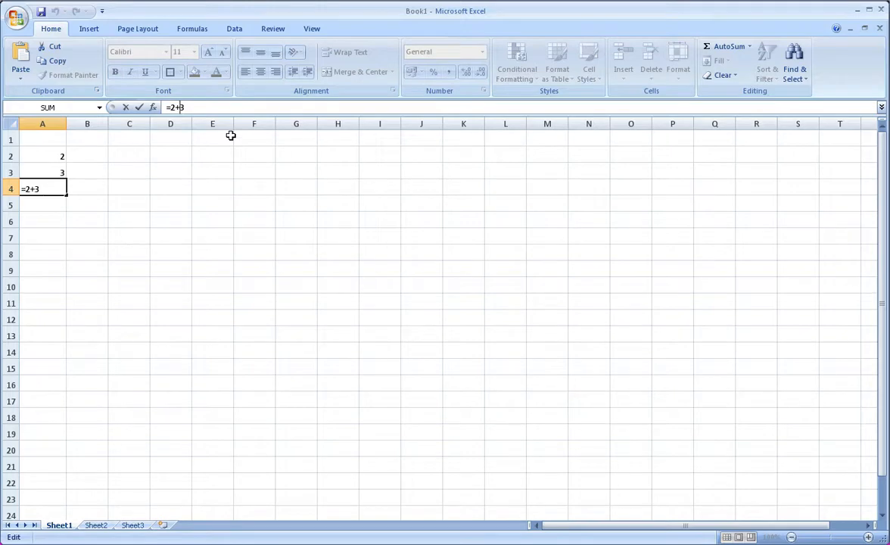
key("BackSpace")
type("-")
key("Return")
- Change the formula in cell A4 to the multiplication =2*3
key("Up")
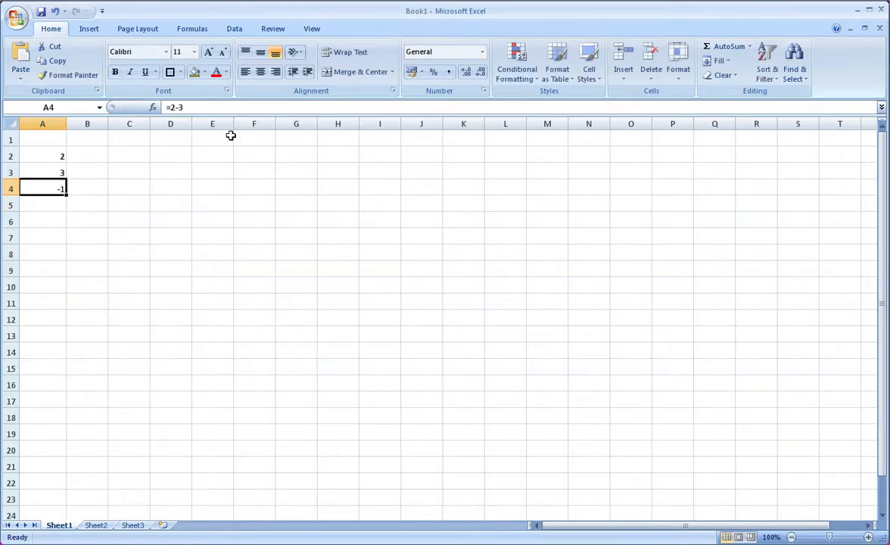
left_click(180, 107)
key("BackSpace")
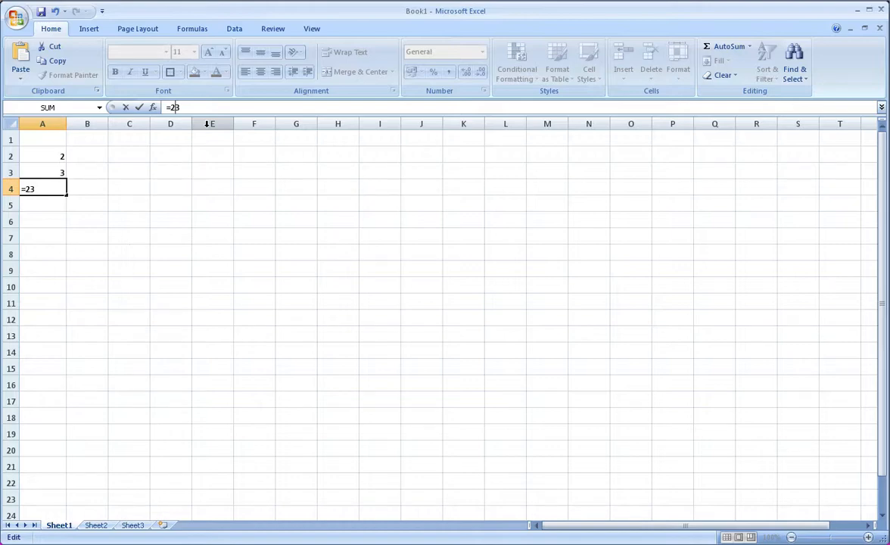
type("*")
key("Return")
- Change the formula in cell A4 to the division =2/3
key("Up")
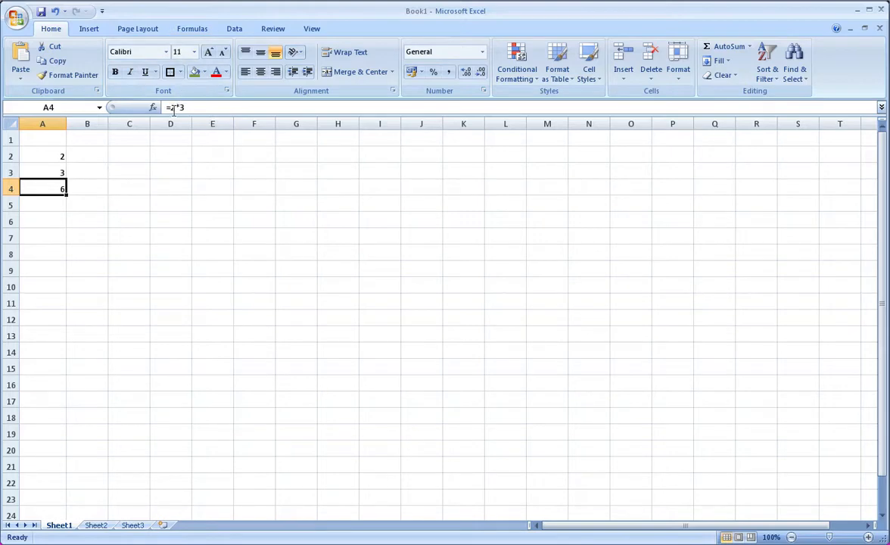
left_click(186, 109)
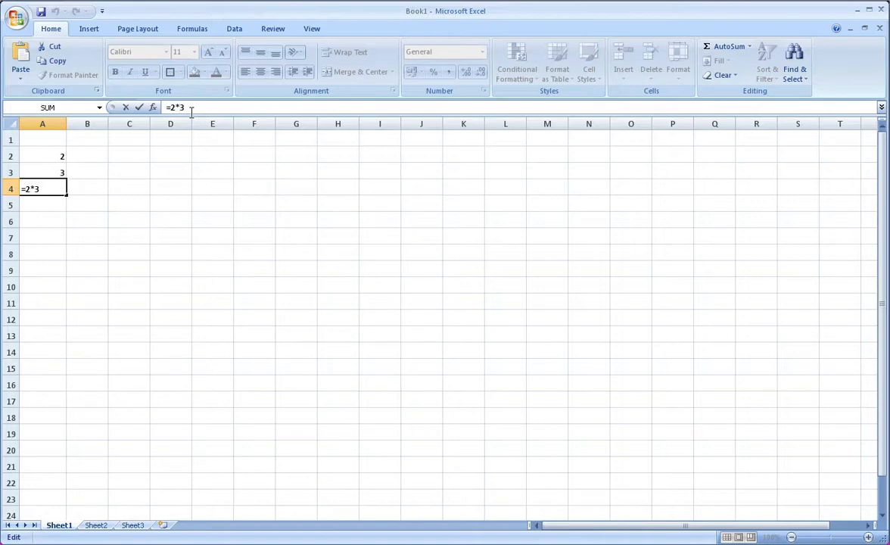
key("BackSpace")
type("/")
key("Return")
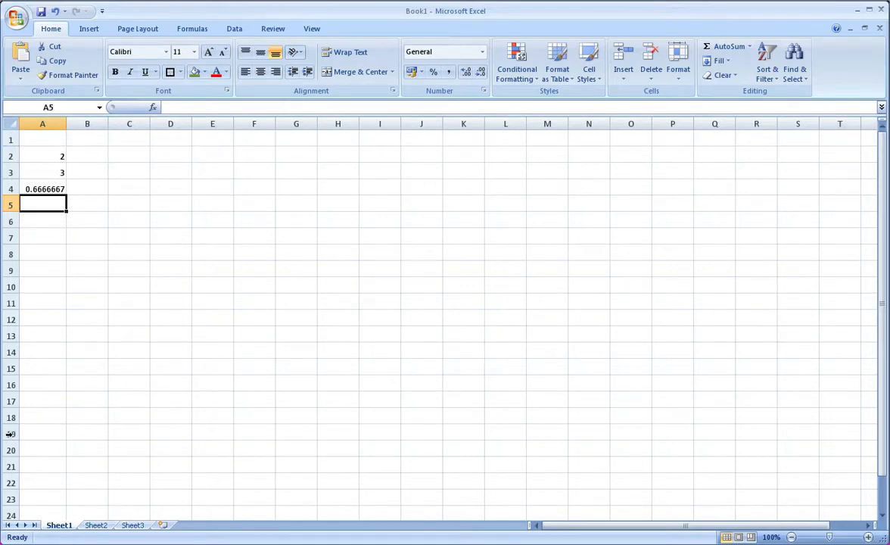
- Select the empty cells E8, J5, G14 and R16 in turn to examine how each cell's address is shown
left_click(213, 256)
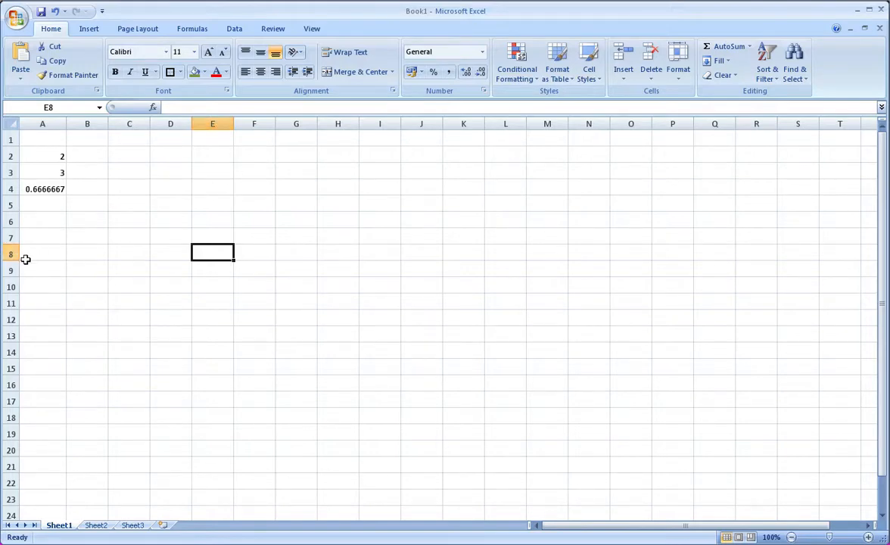
left_click(47, 107)
left_click(428, 199)
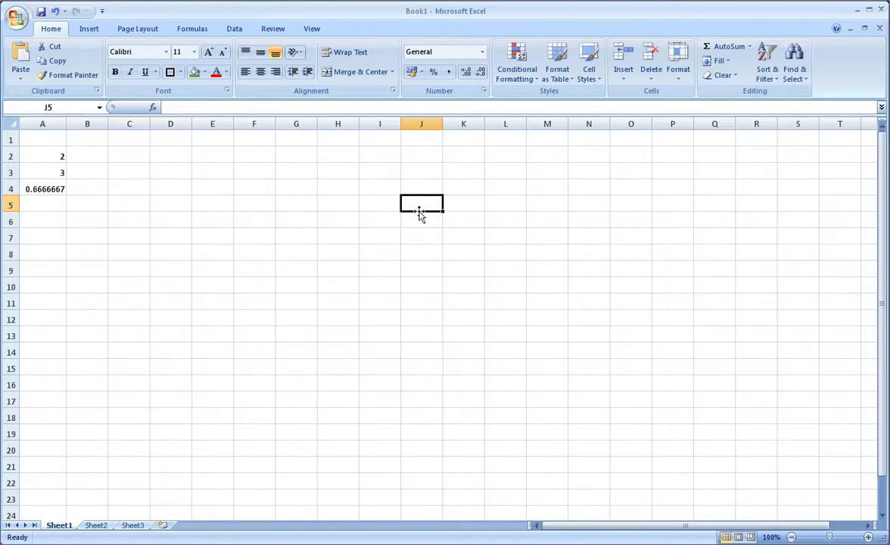
left_click(311, 345)
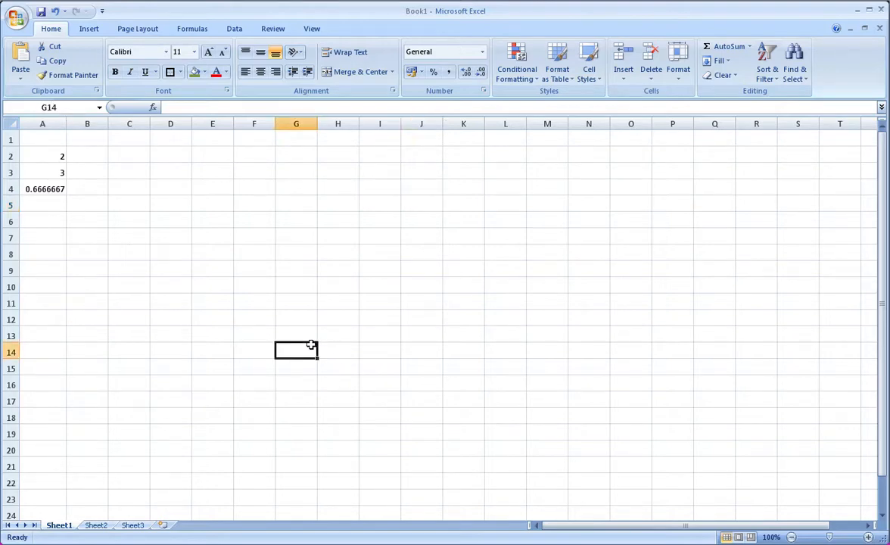
left_click(742, 384)
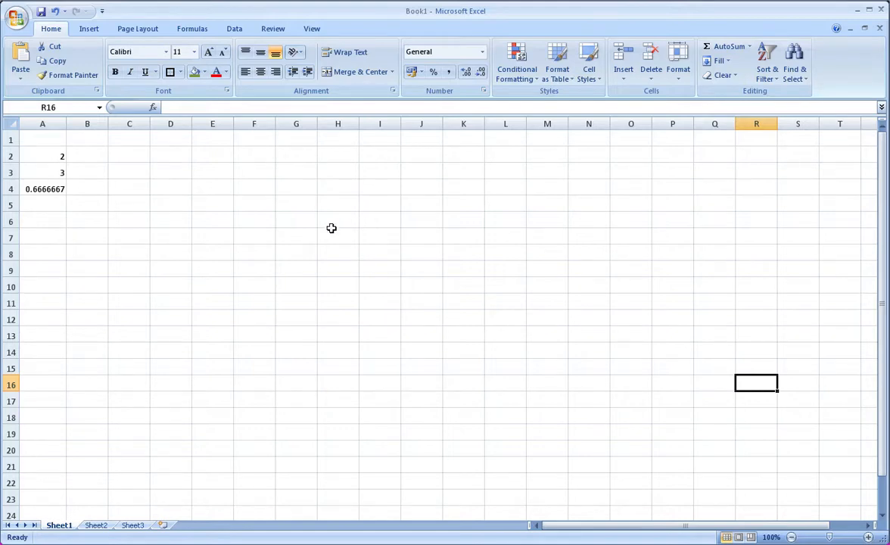
- Replace the value in cell A2 with 3 and the value in cell A3 with 6
left_click(37, 154)
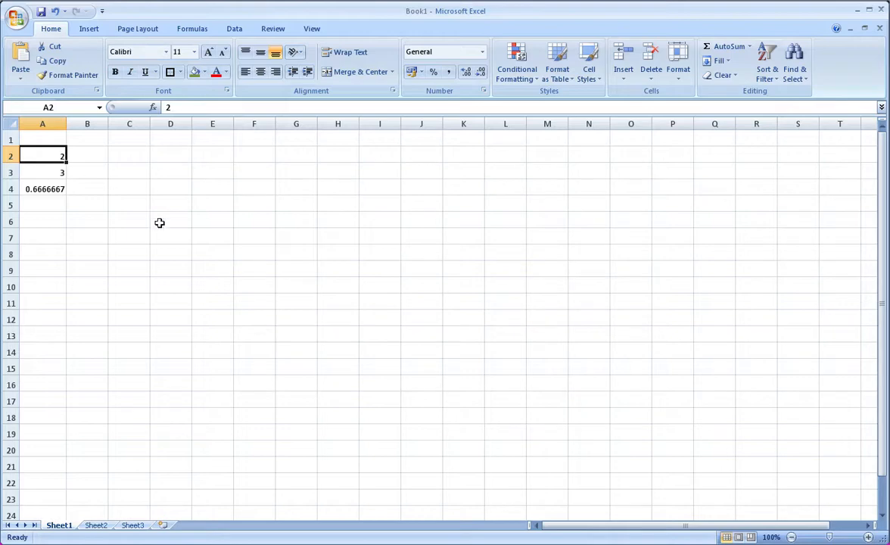
type("3")
key("Return")
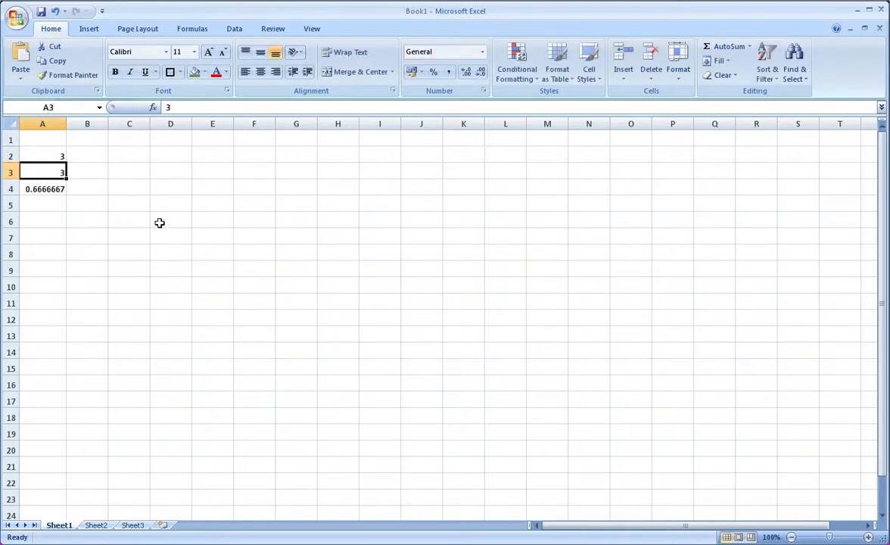
type("6")
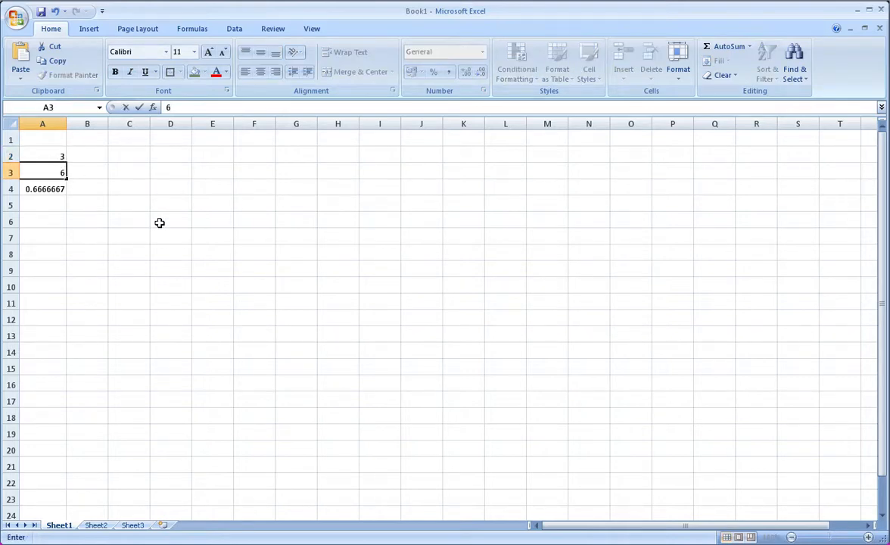
key("Up")
key("Down")
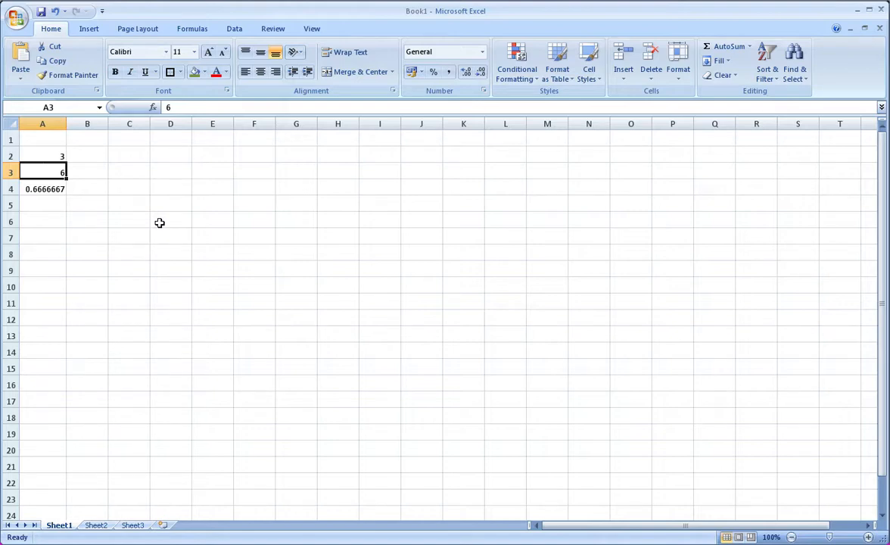
- Check cells A2 and A3, and replace the formula in cell A4 with =3+6
key("Up")
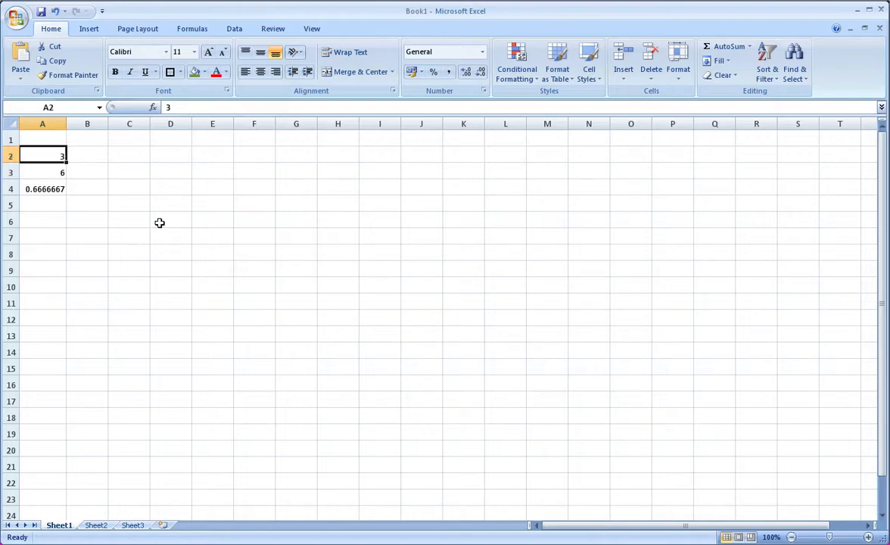
key("Down")
key("Down")
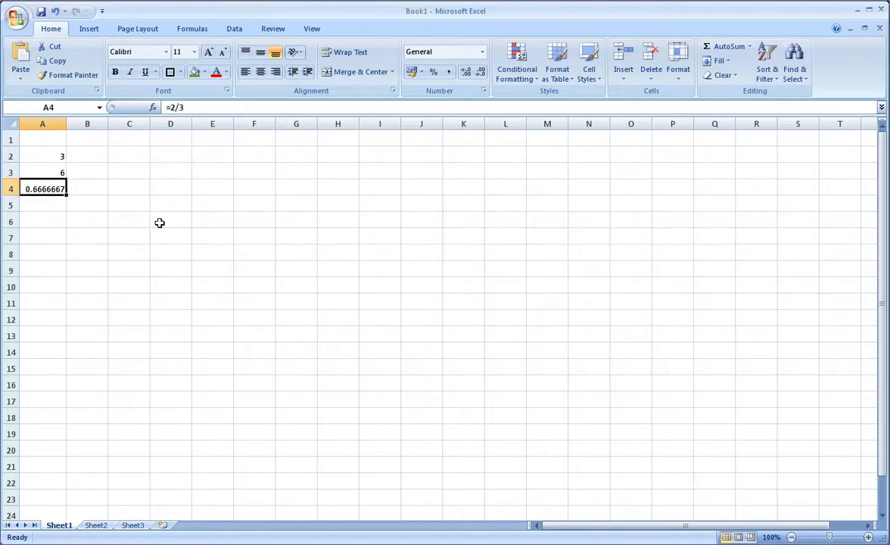
left_click(175, 108)
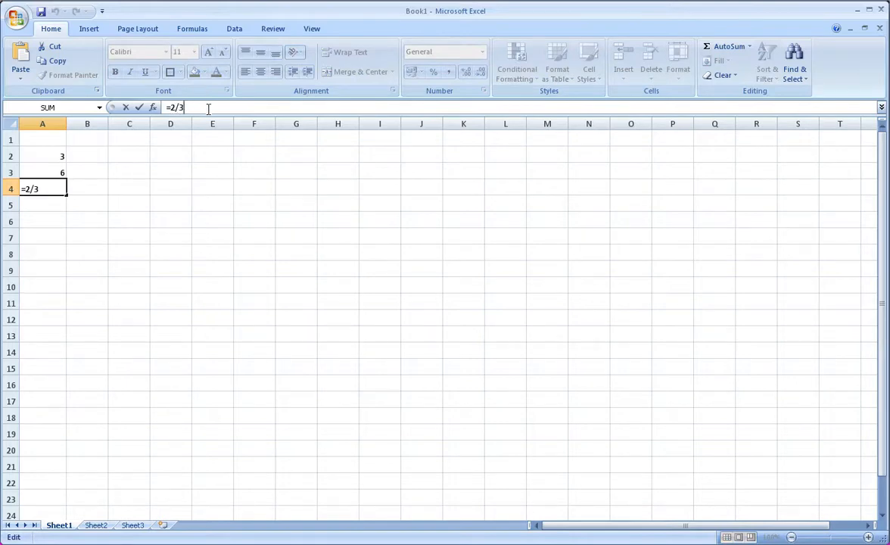
key("BackSpace")
key("BackSpace")
key("BackSpace")
type("3+6")
key("Return")
key("Up")
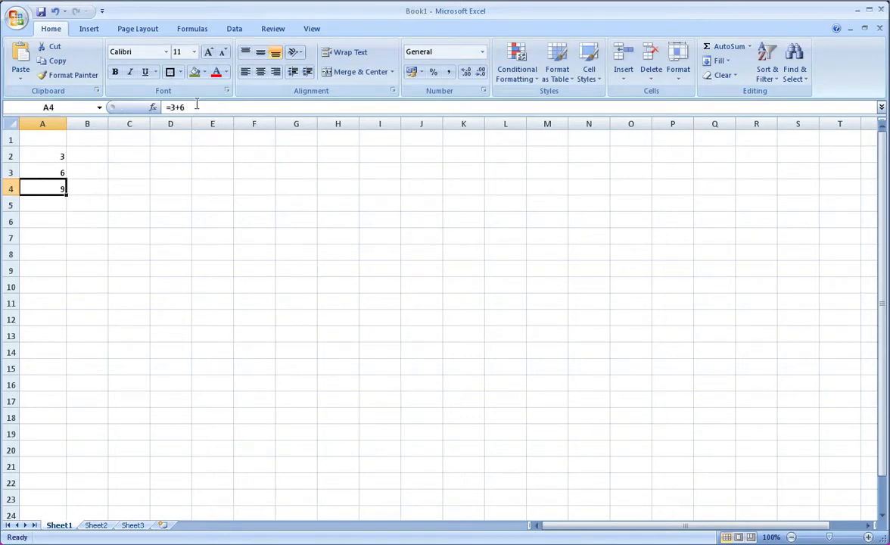
left_click_drag(195, 107, 162, 112)
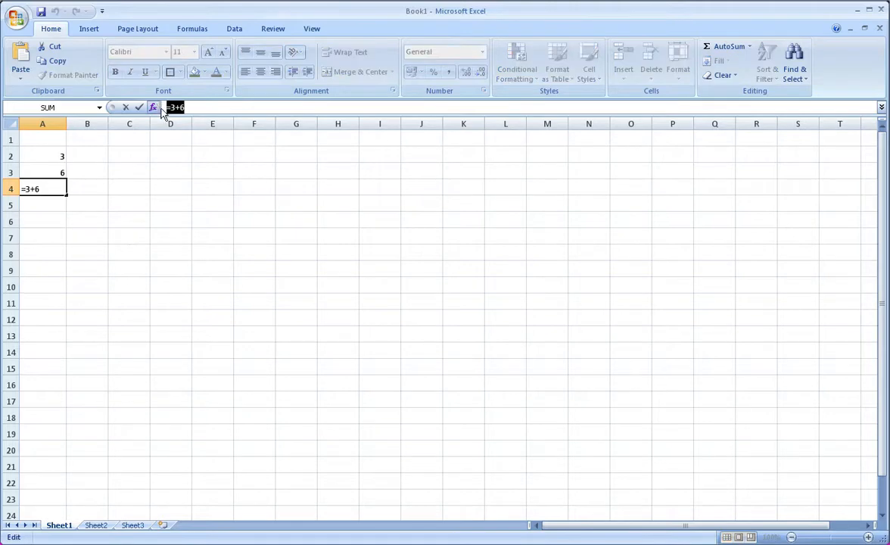
left_click(207, 107)
key("Escape")
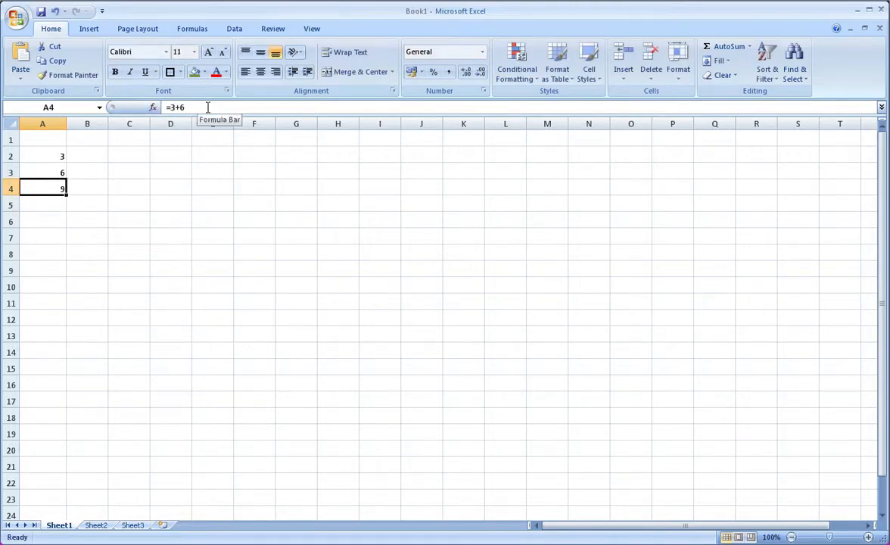
- Enter the formula =A2+A3 in cell B4, adding the two cells by reference
left_click(98, 183)
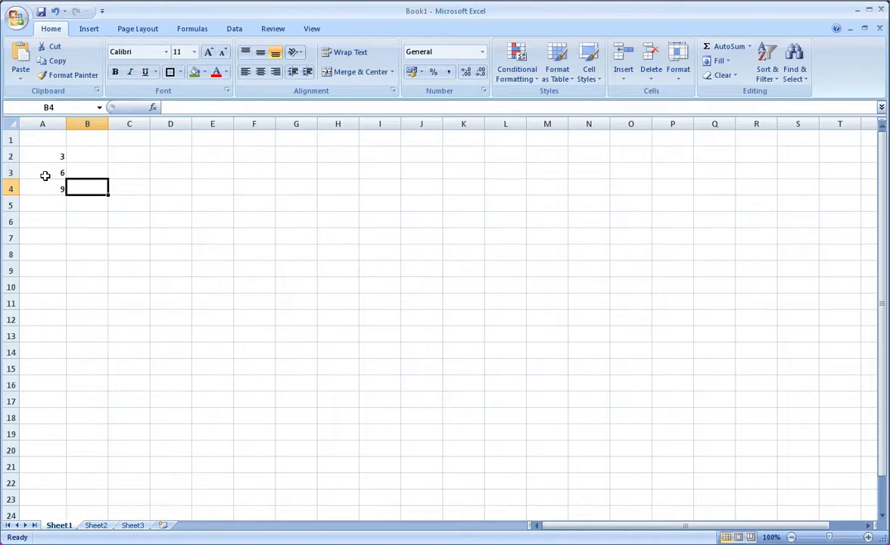
type("=")
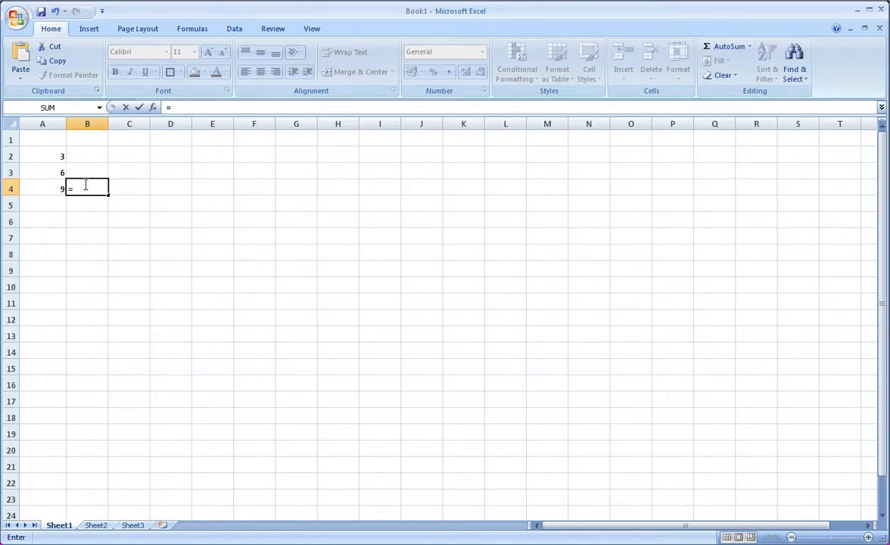
type("a2")
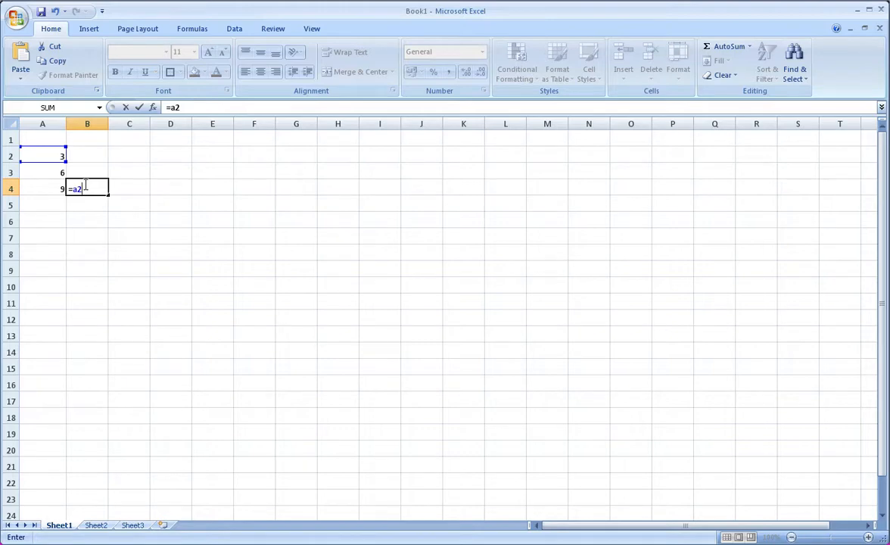
type("1")
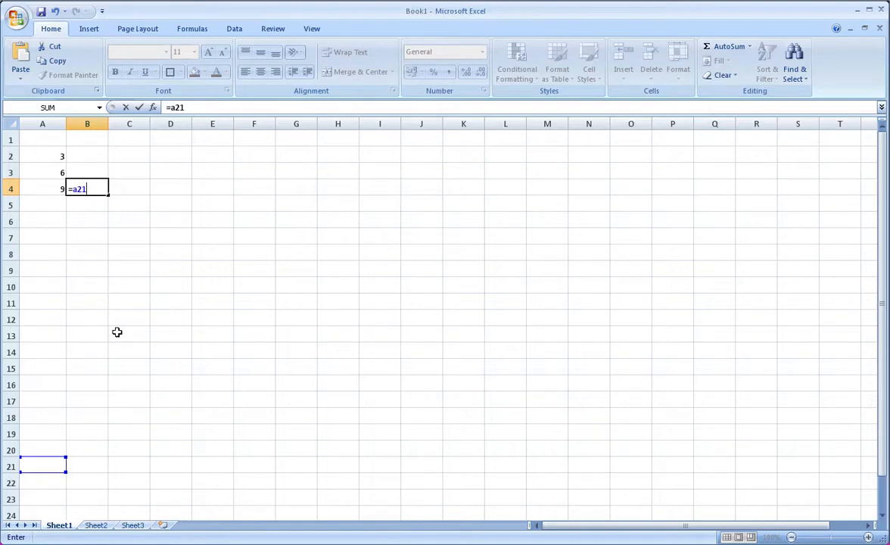
key("BackSpace")
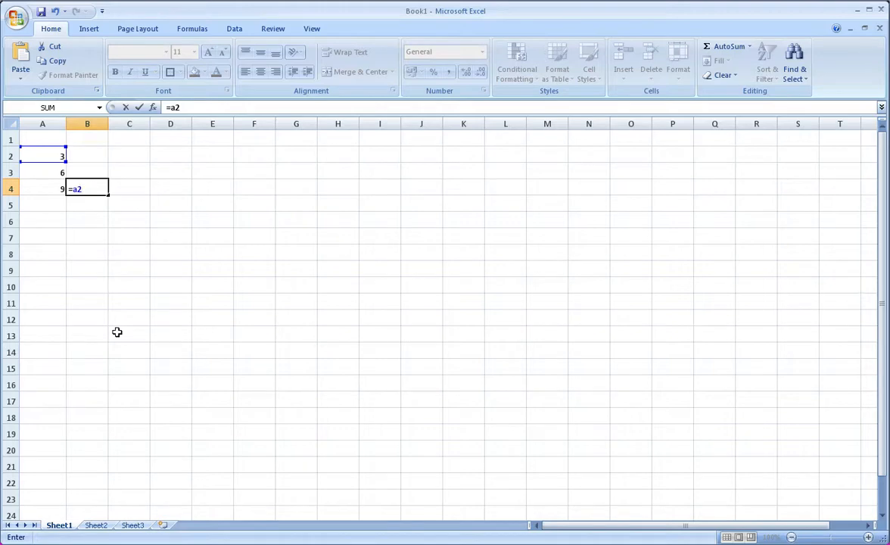
type("+a")
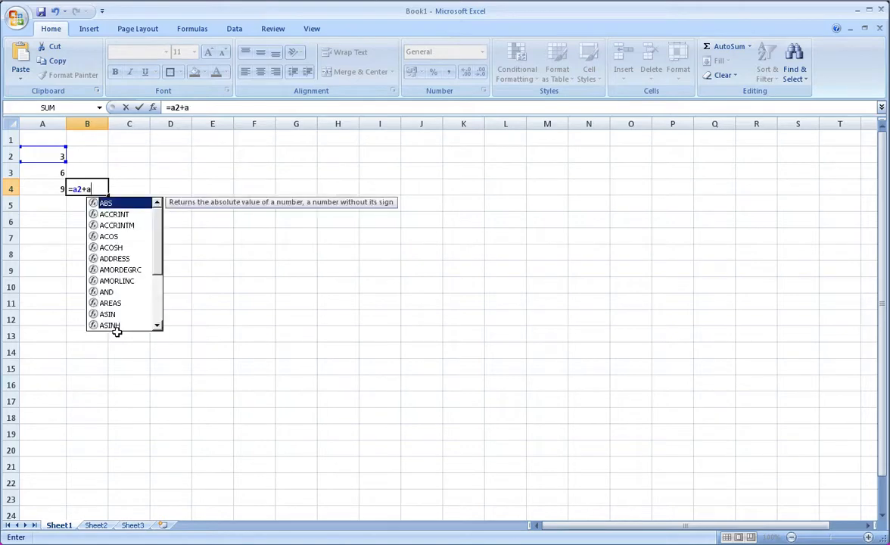
type("3")
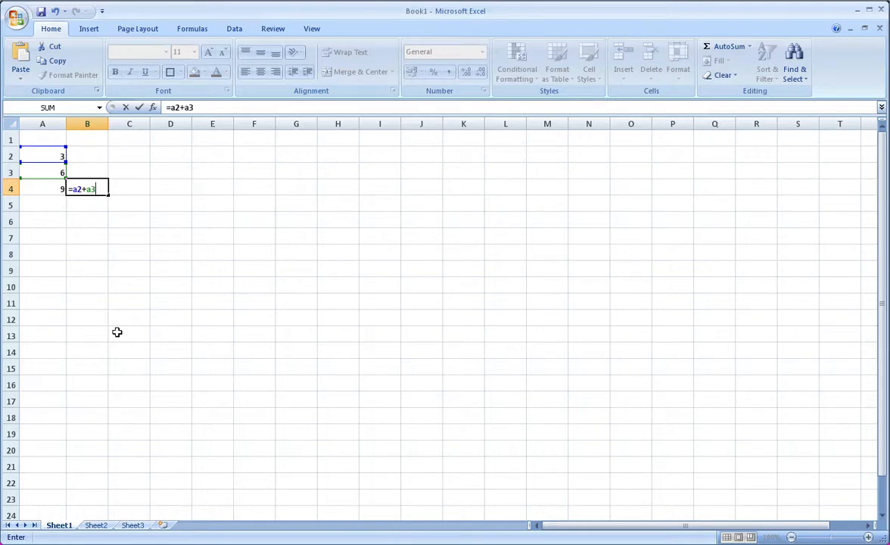
key("Return")
key("Up")
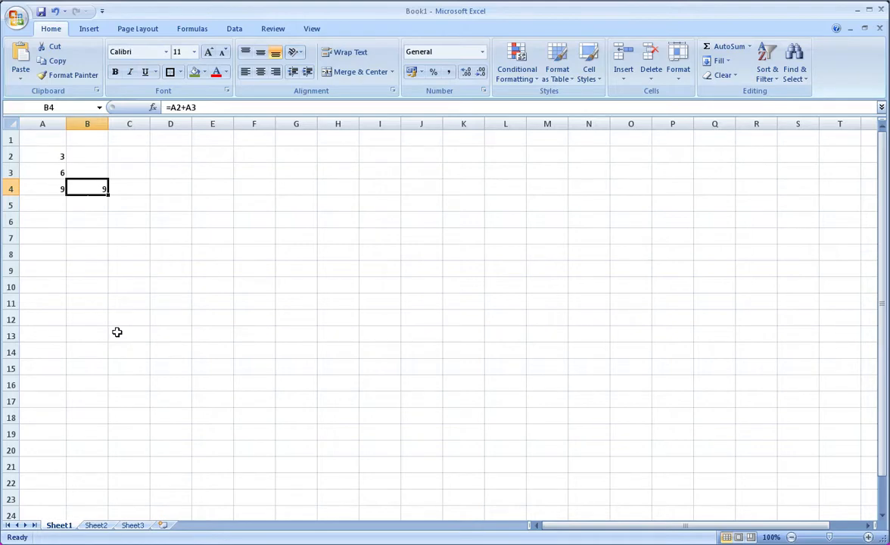
- Examine the A2 and A3 references in cell B4's formula and compare them with the typed numbers in cell A4's formula
double_click(179, 108)
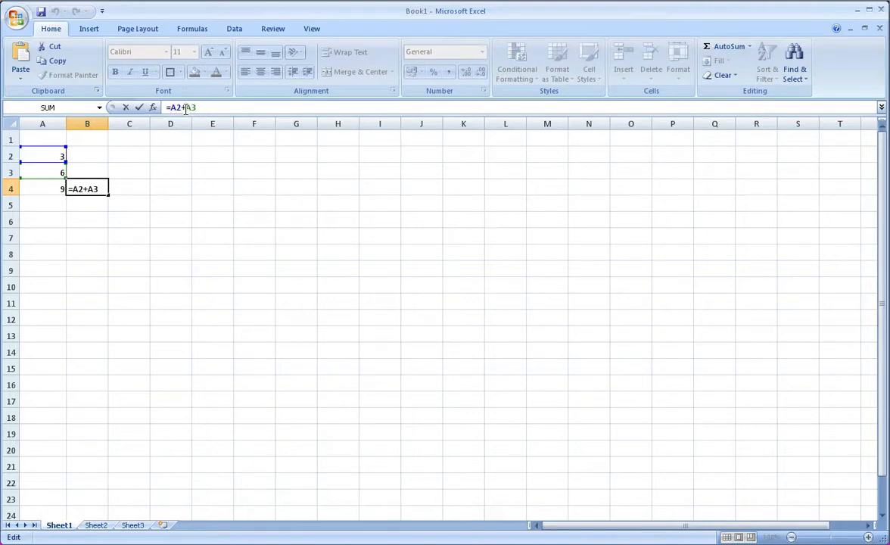
double_click(191, 107)
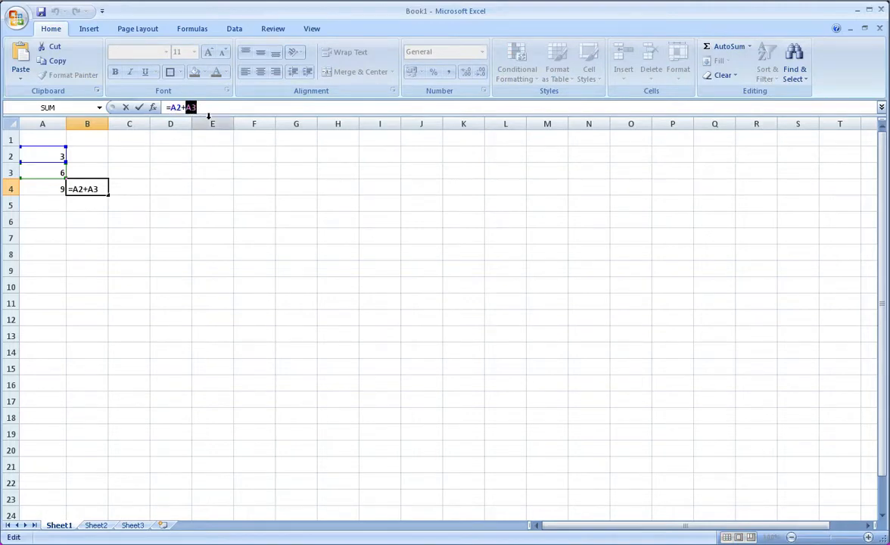
left_click(198, 107)
key("Return")
key("Up")
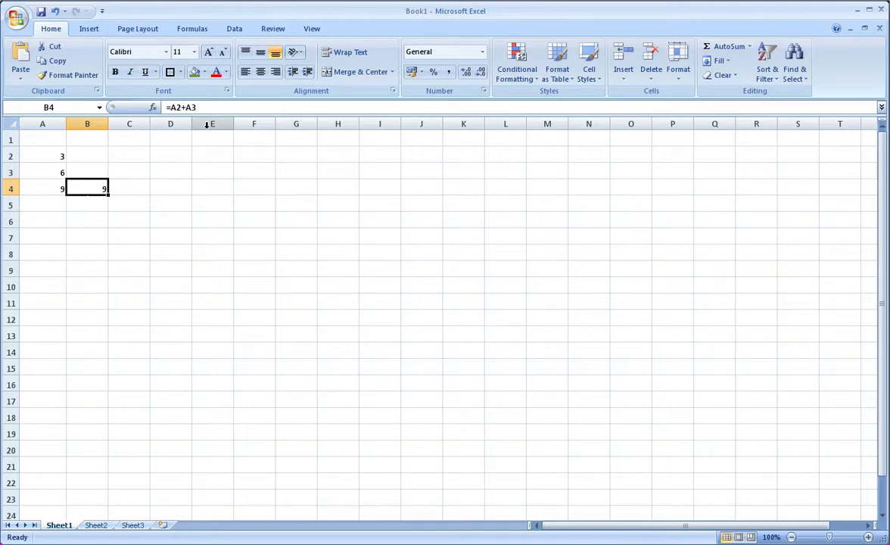
key("Left")
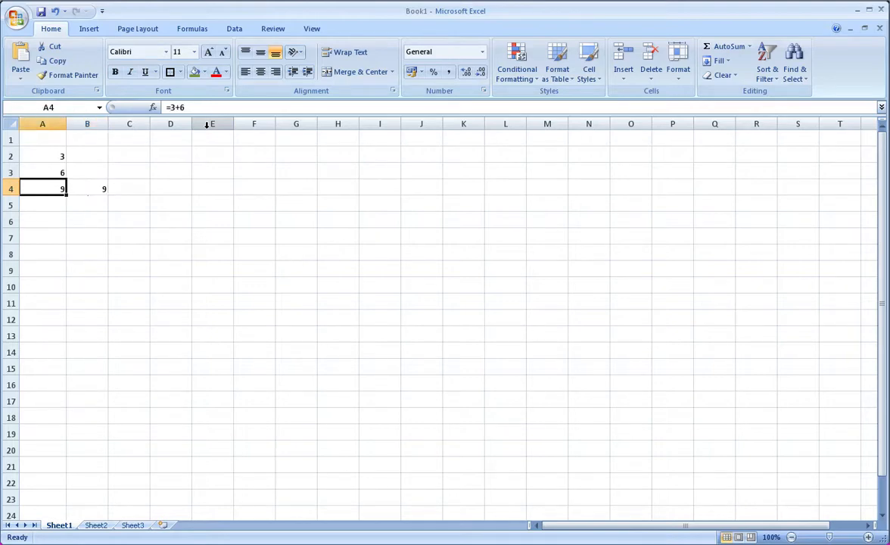
key("Right")
key("Left")
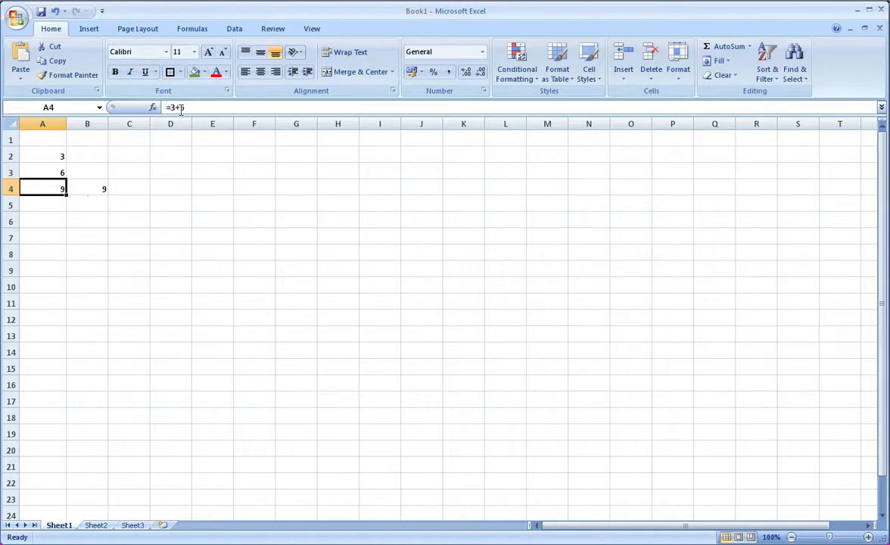
- Change the formula in cell A4 to =6+6
left_click(174, 108)
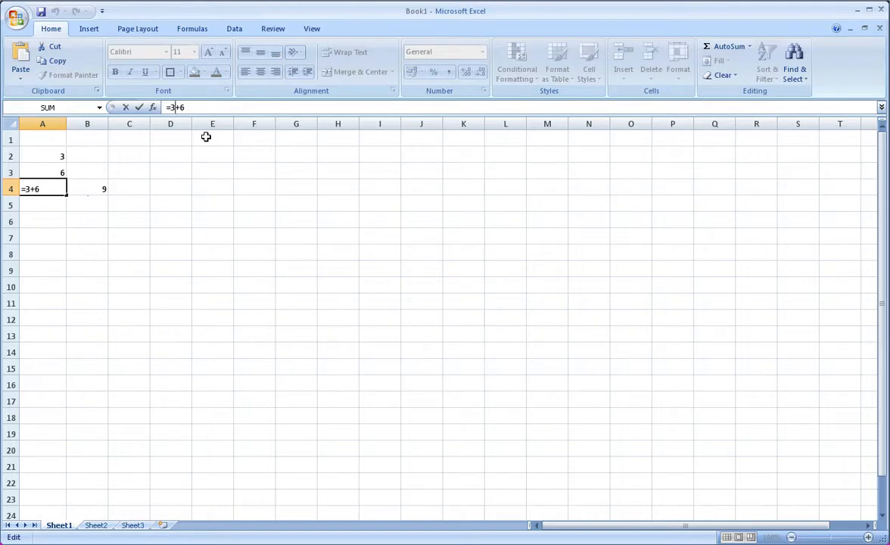
key("BackSpace")
type("6")
key("Return")
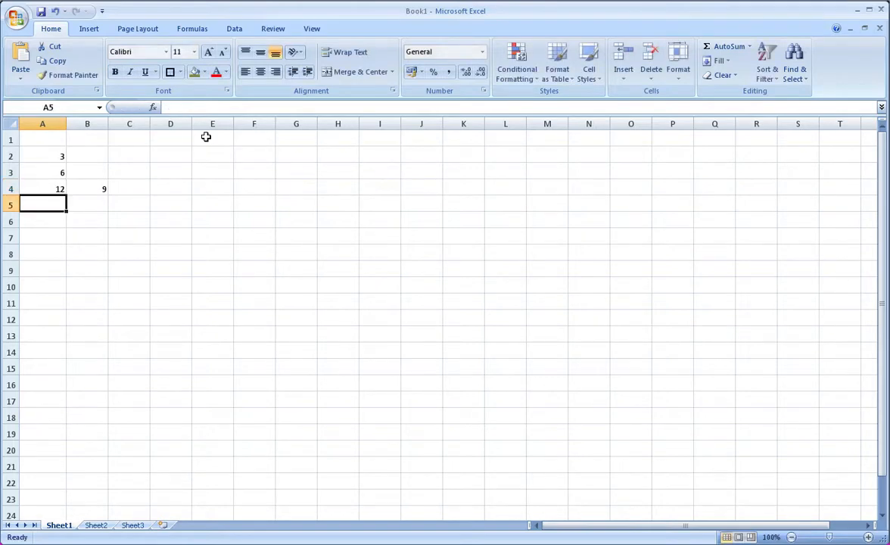
key("Up")
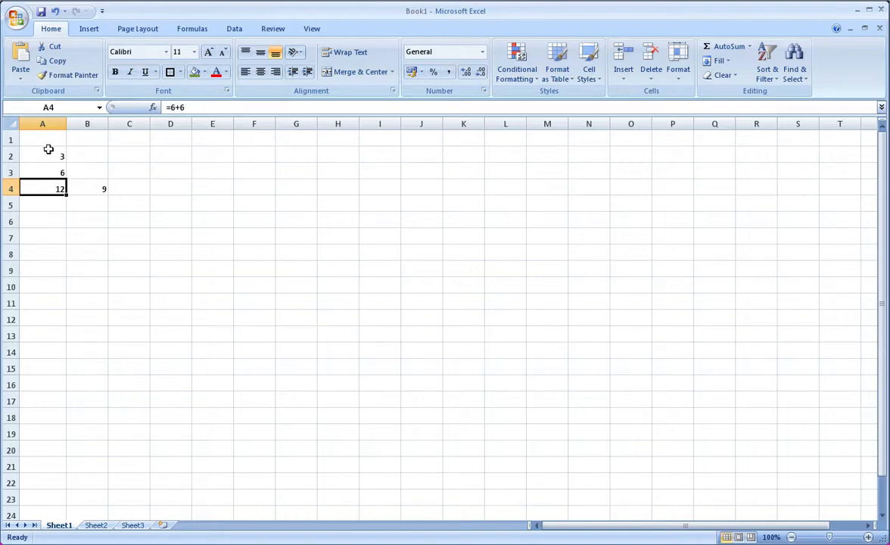
- Replace the value in cell A2 with 6
left_click(47, 152)
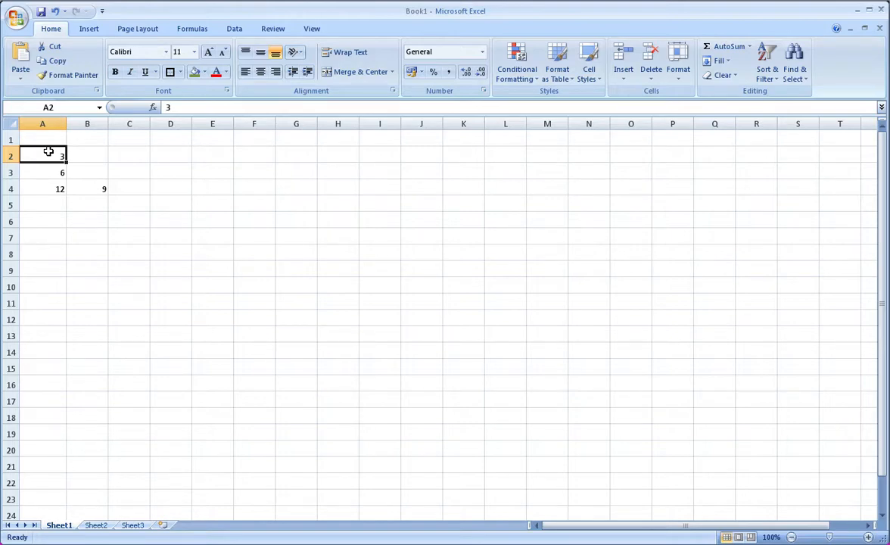
type("6")
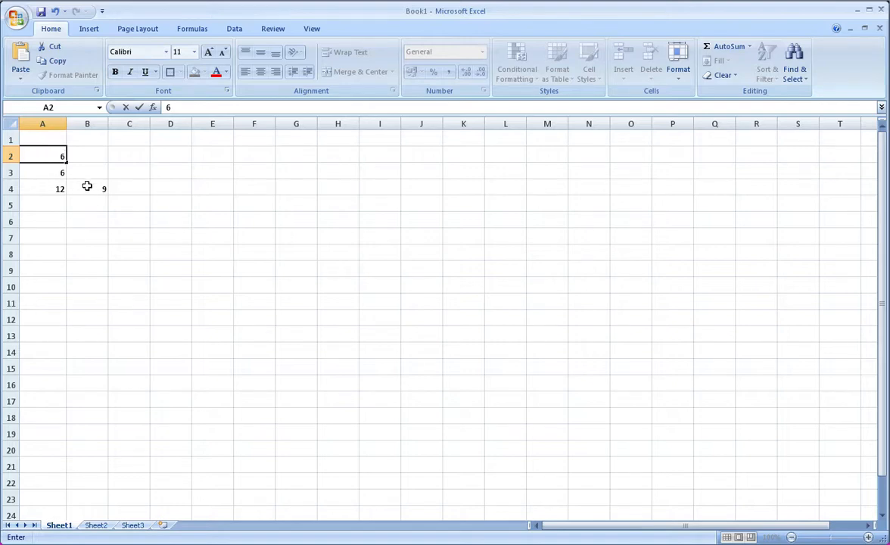
key("Return")
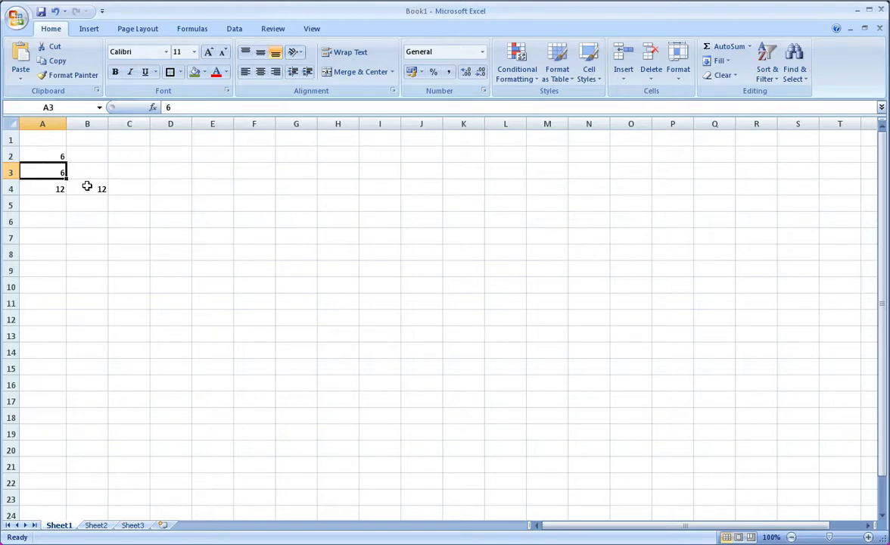
- Replace the value in cell A2 with 17.5
key("Up")
type("17.5")
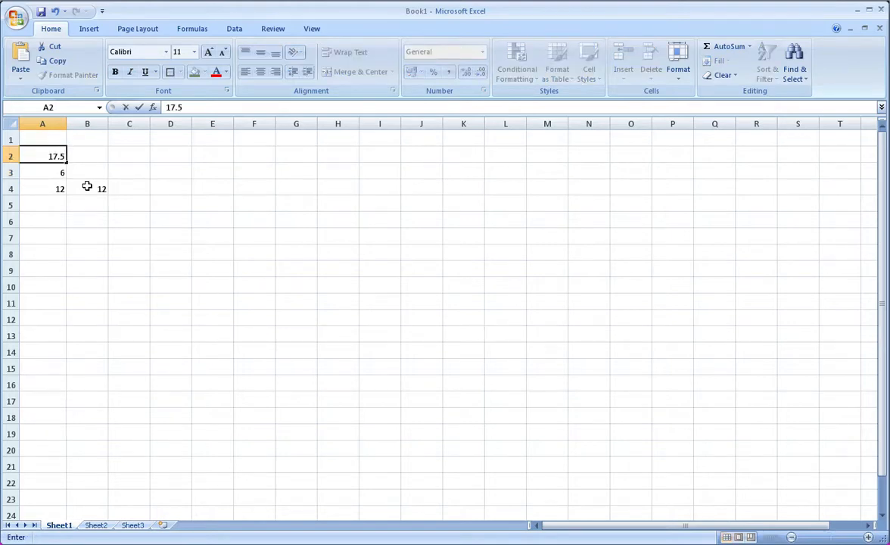
key("Return")
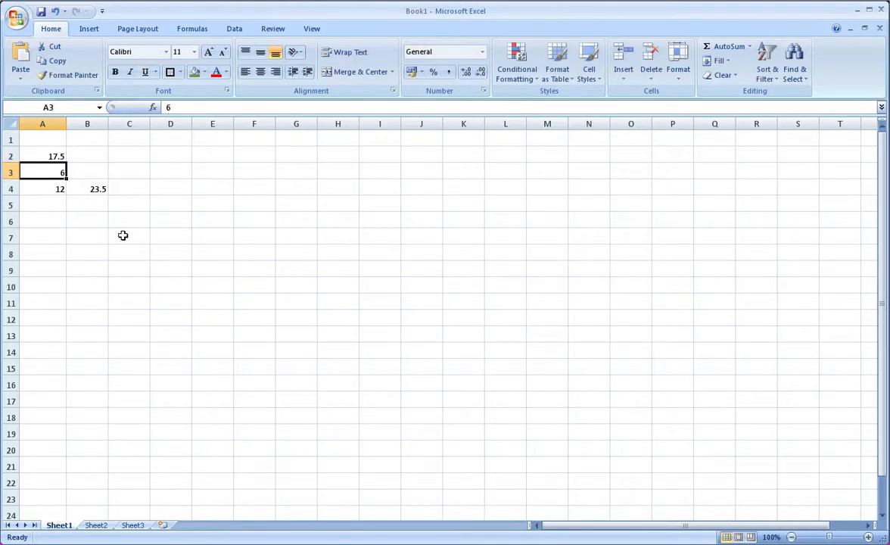
- Enter the label % VAT in cell B2, beside the value in A2
key("Up")
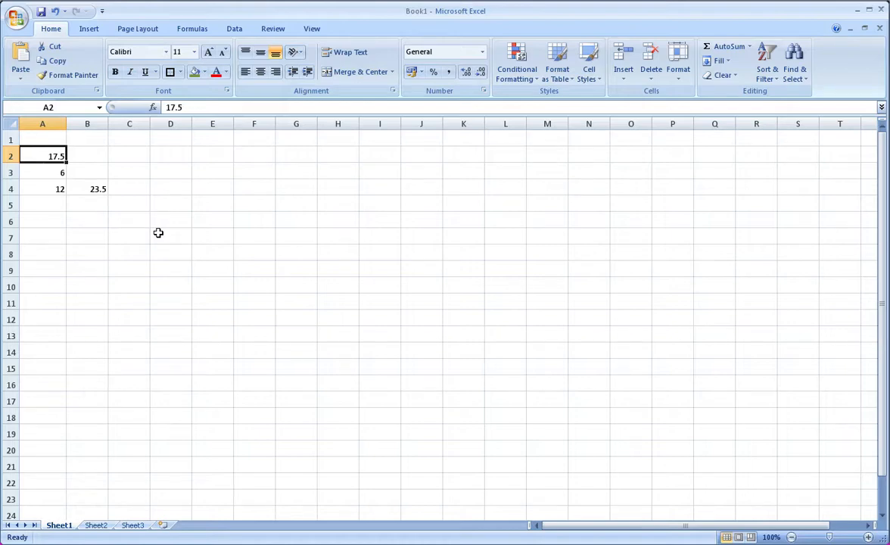
key("Right")
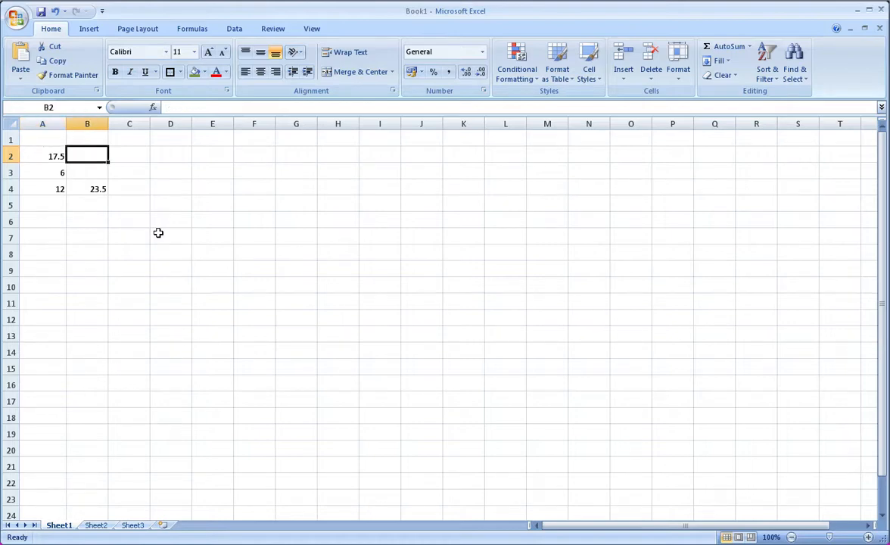
type("Co")
key("BackSpace")
key("BackSpace")
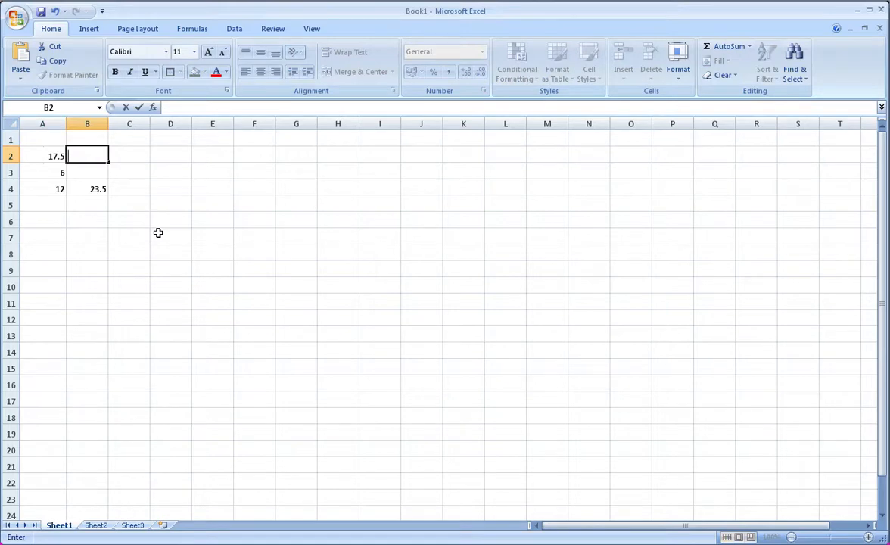
type("% VAT")
key("Return")
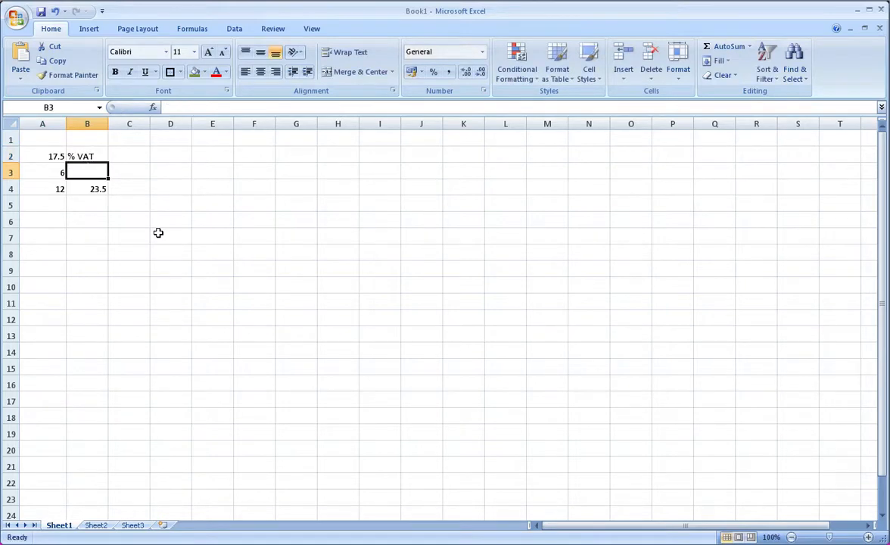
- Apply a green fill and an outside border to cells A2 and B2
key("Up")
key("Left")
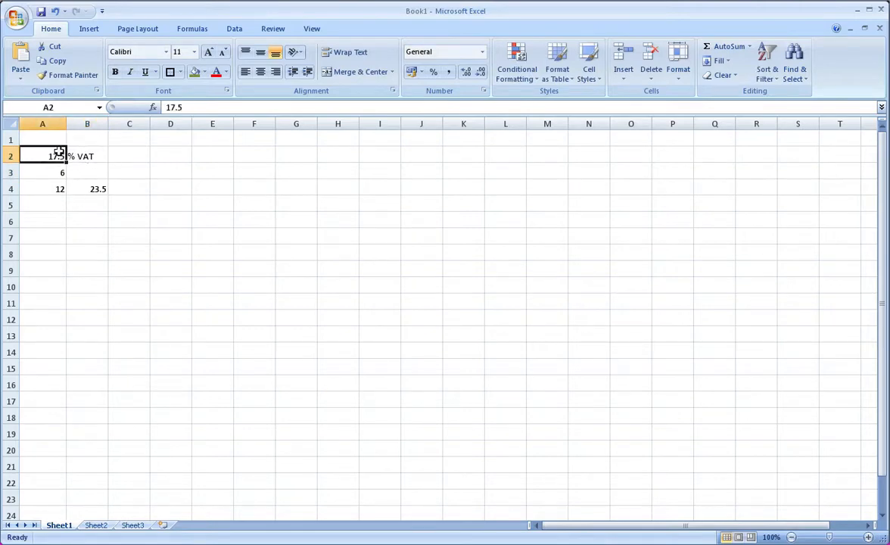
left_click_drag(54, 153, 87, 156)
left_click(194, 71)
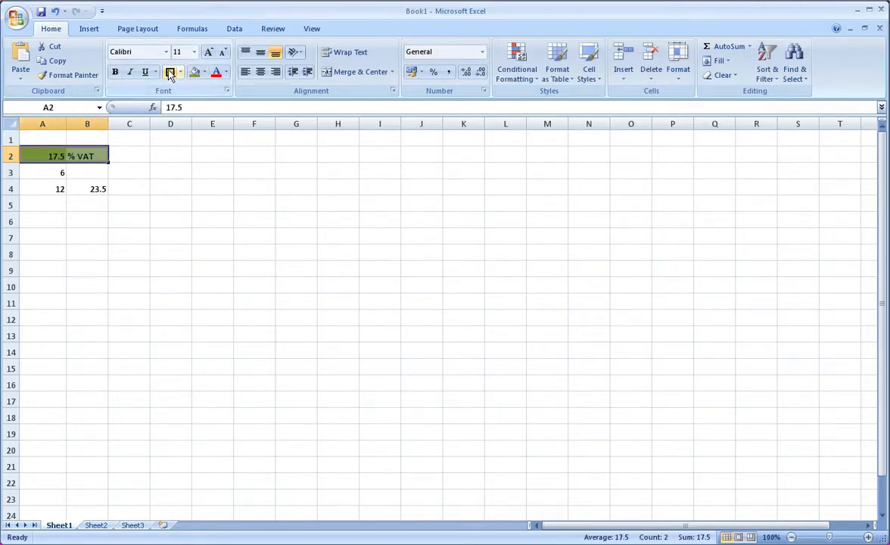
left_click(125, 190)
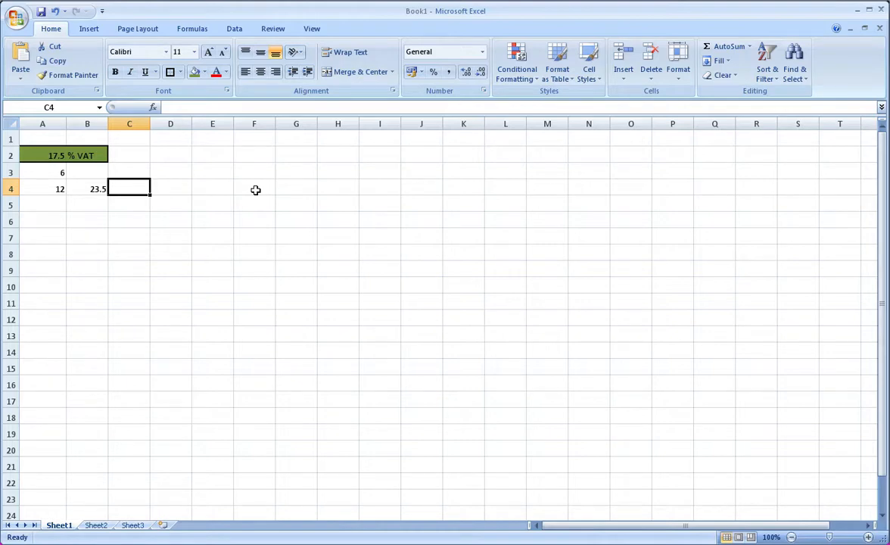
- Replace the value in cell A2 with 20 and check the formula in cell B4
left_click(48, 156)
type("20")
key("Return")
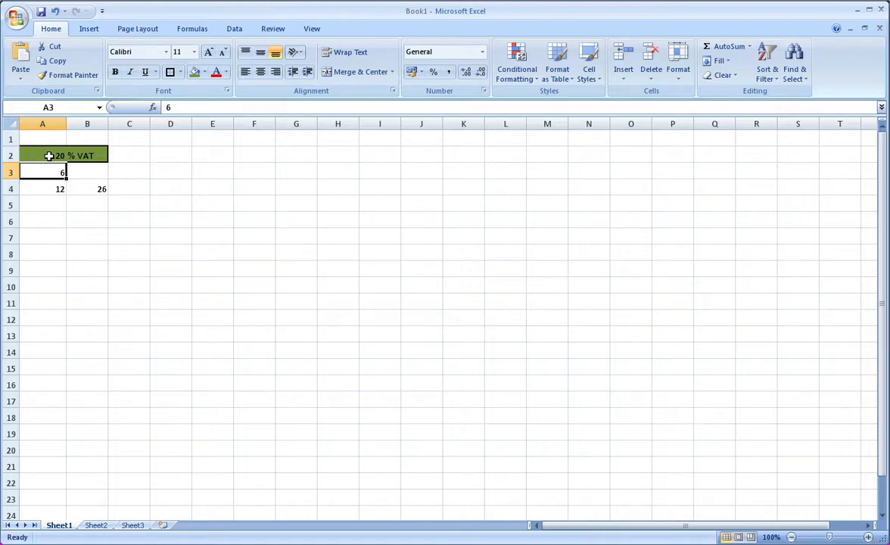
key("Down")
key("Right")
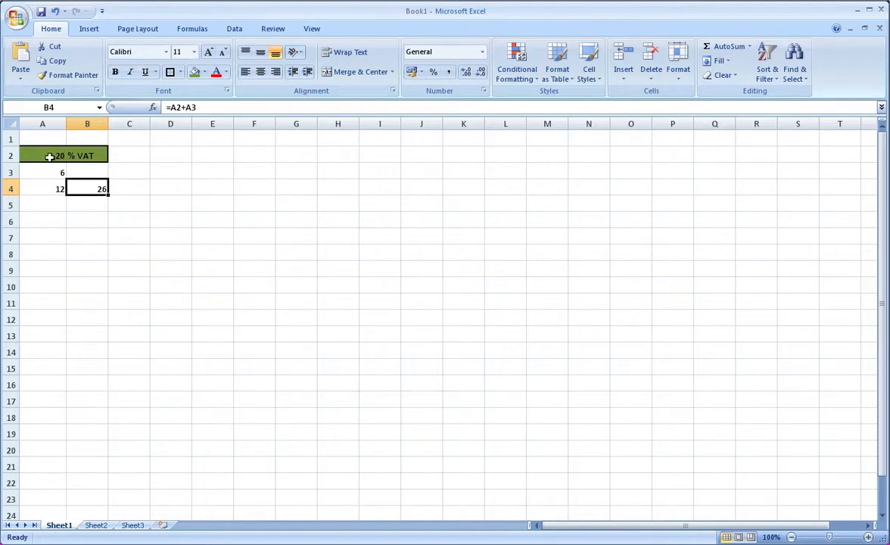
- Clear the formatting from cells A2 and B2 and delete the % VAT label
left_click(89, 154)
left_click_drag(56, 152, 80, 152)
left_click(731, 76)
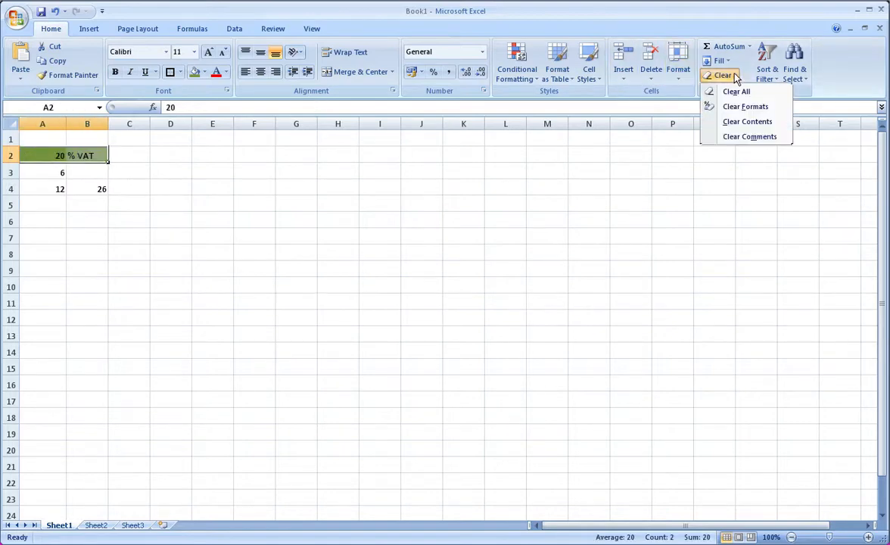
left_click(749, 106)
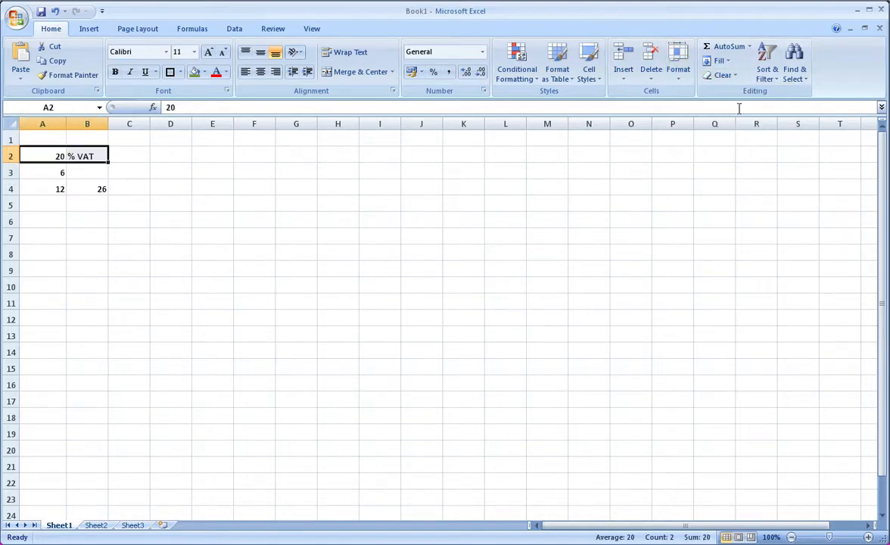
left_click(92, 156)
key("Delete")
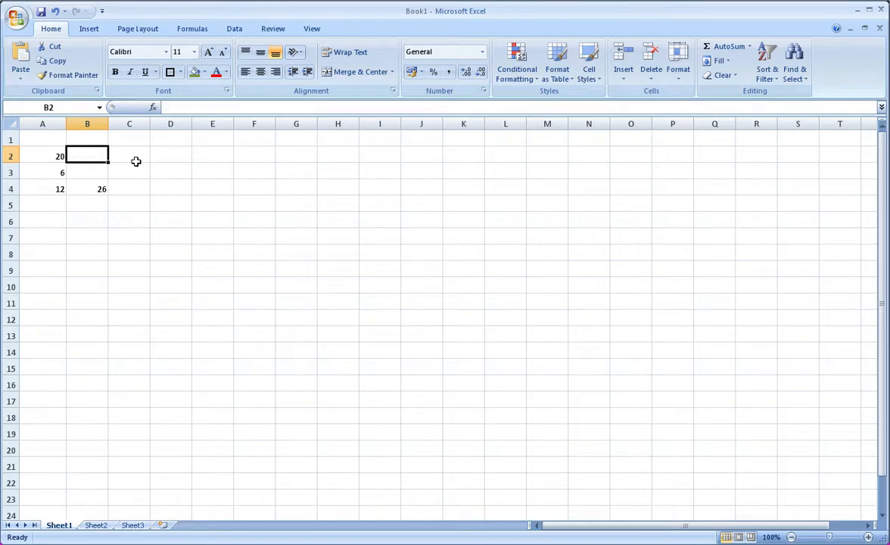
- Enter the label Add in cell B5 and select cell C5 beside it
key("Down")
key("Down")
key("Down")
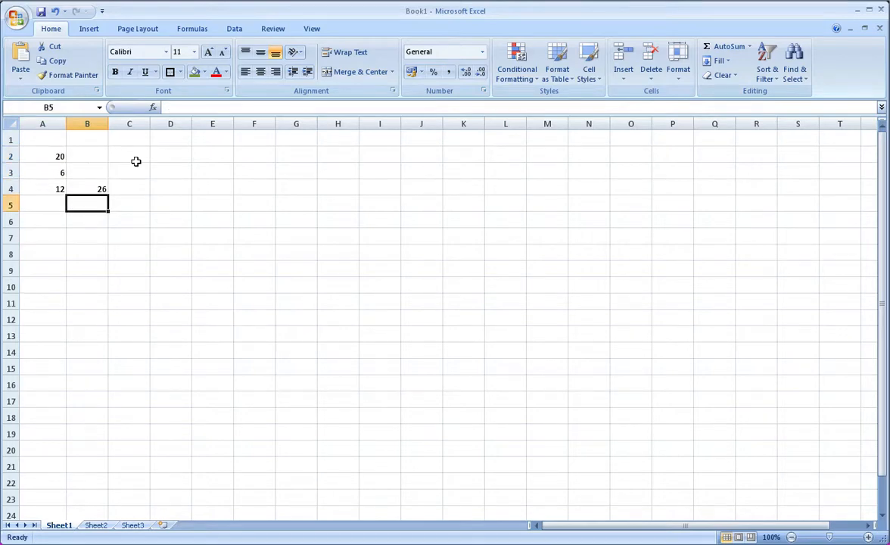
type("Add")
key("Return")
key("Up")
key("Right")
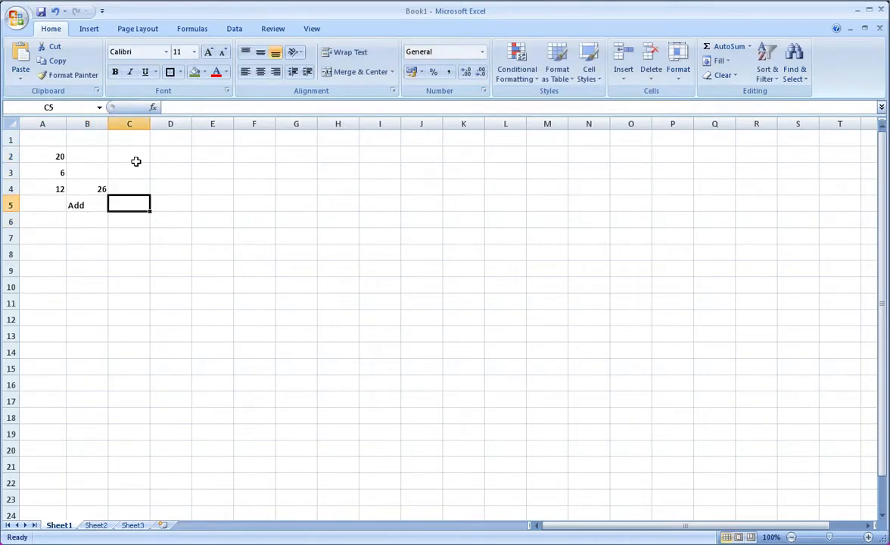
- Enter the label Subtract in cell C5 and the formula =A2-A3 in cell C4 above it
type("Subtract")
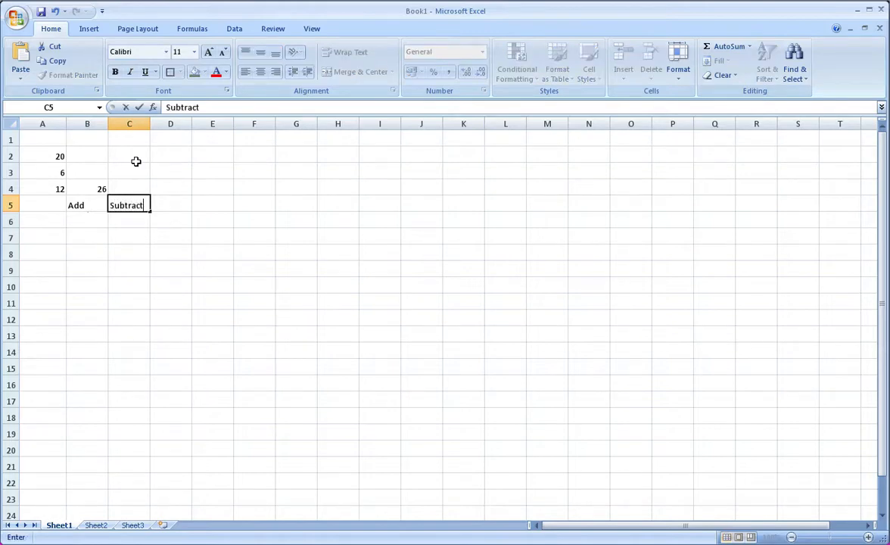
key("Return")
key("Up")
key("Up")
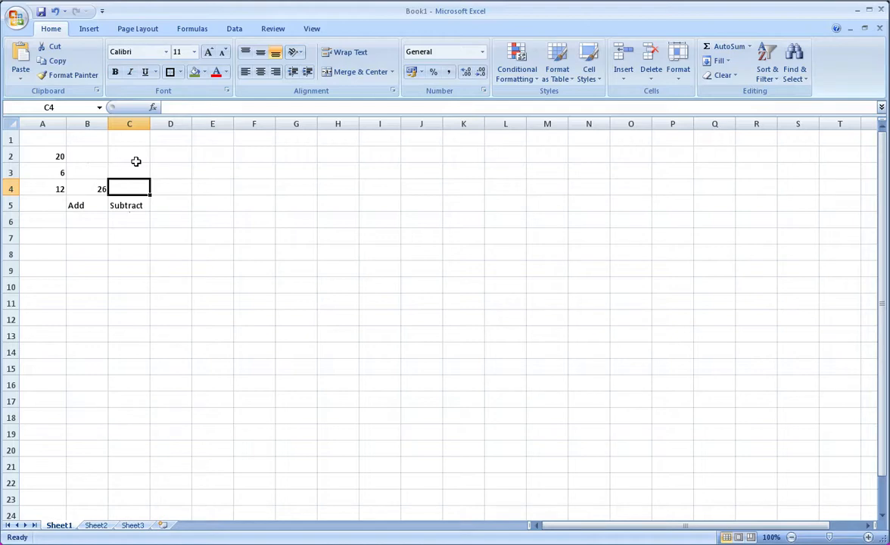
type("=")
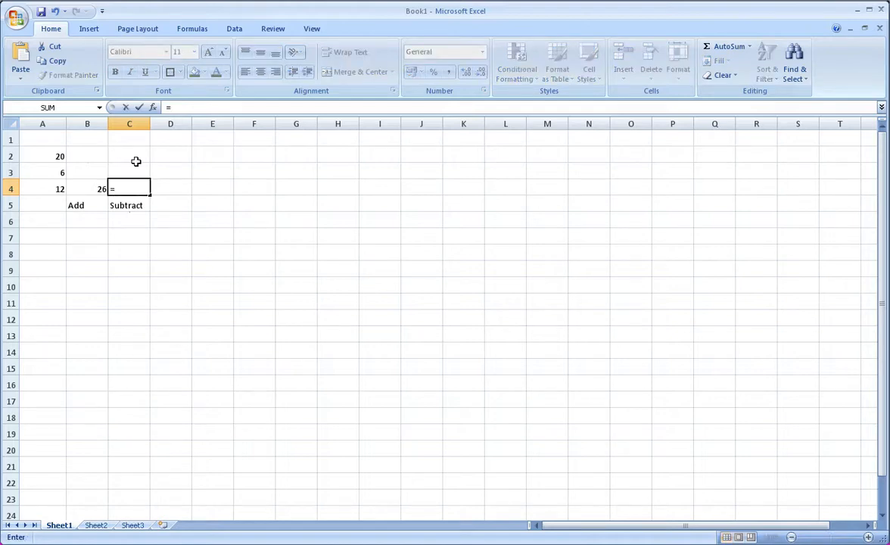
type("a2")
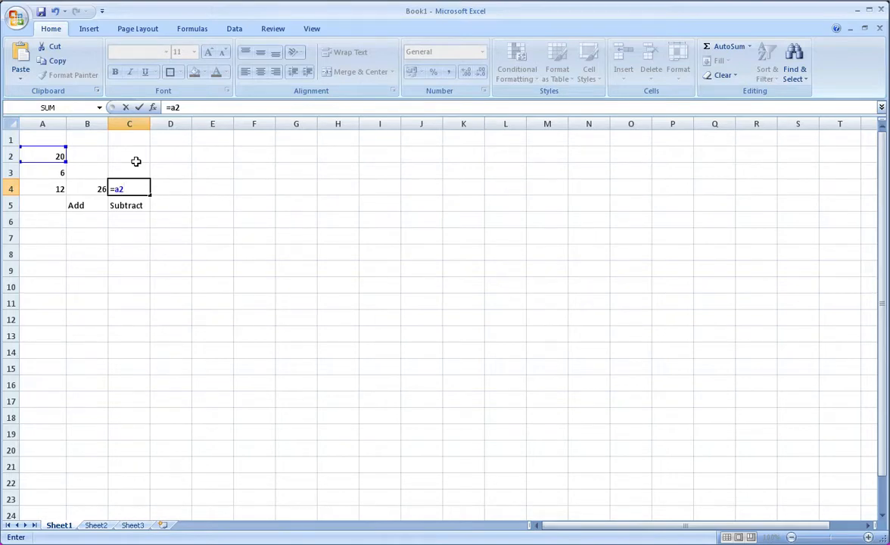
type("-a3")
key("Return")
key("Up")
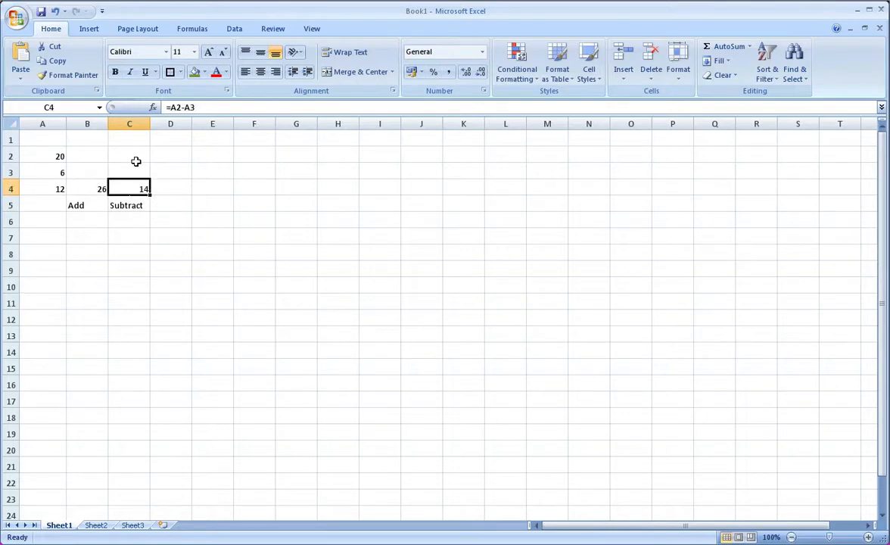
- Enter the label Multiply in cell D5, beside the Subtract label
key("Right")
key("Down")
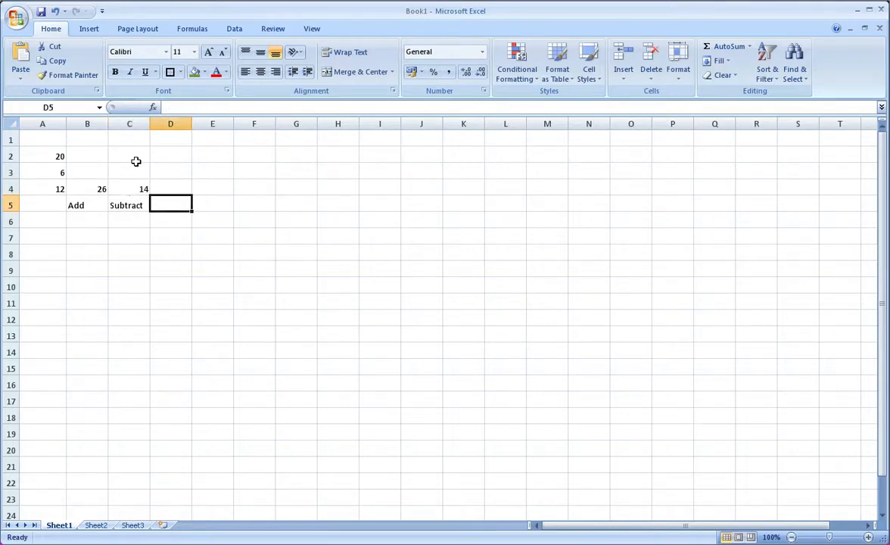
type("Mul")
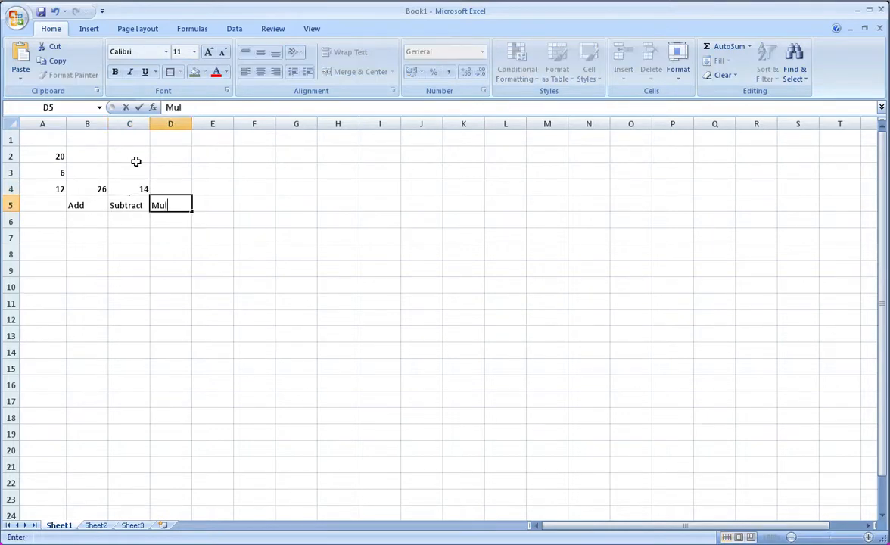
type("tiply")
key("Return")
key("Up")
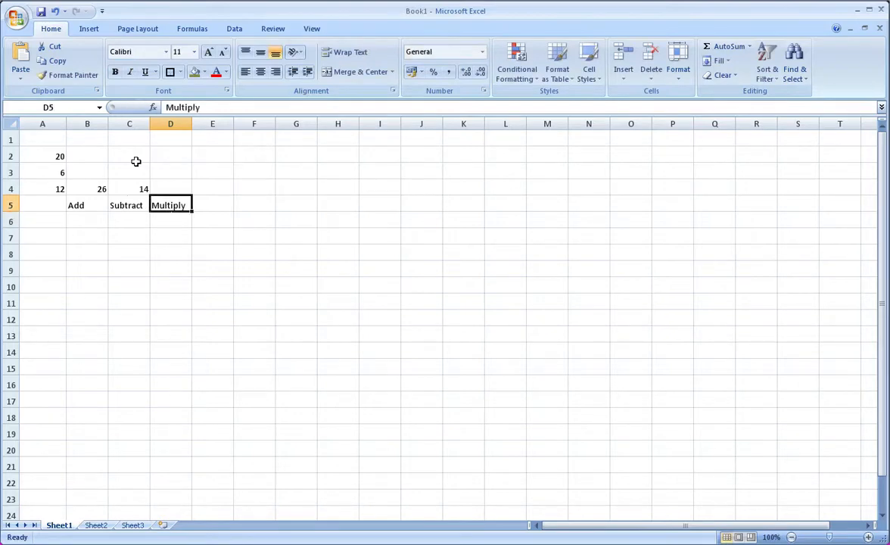
- Enter the formula =A2*A3 in cell D4, above the Multiply label
key("Up")
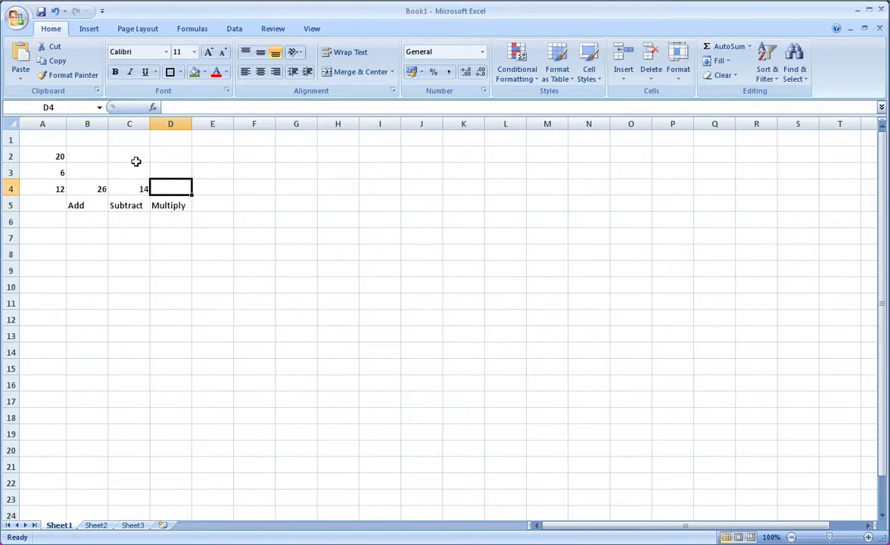
type("=")
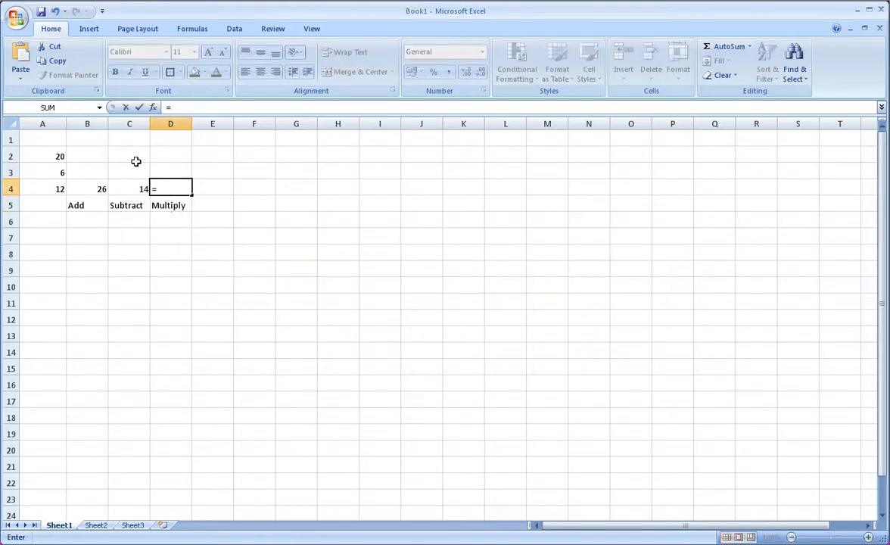
type("a")
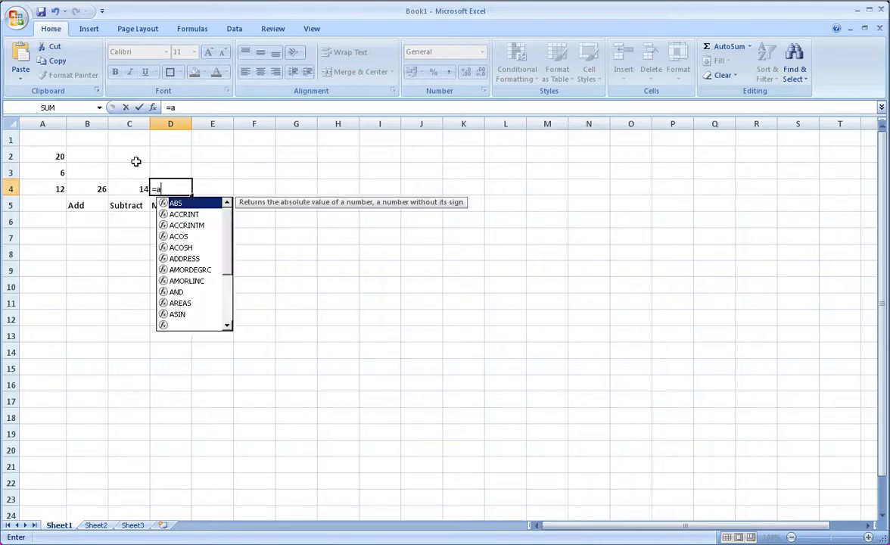
type("2*")
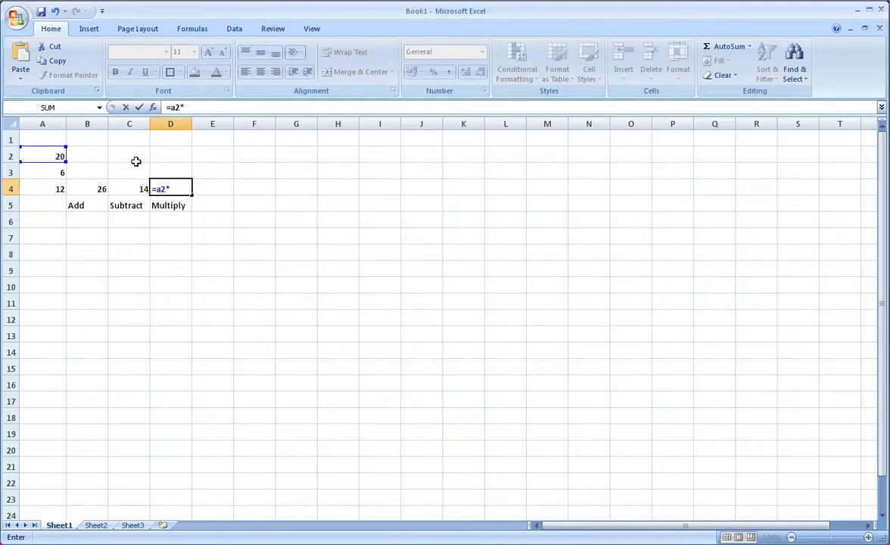
type("a3")
key("Return")
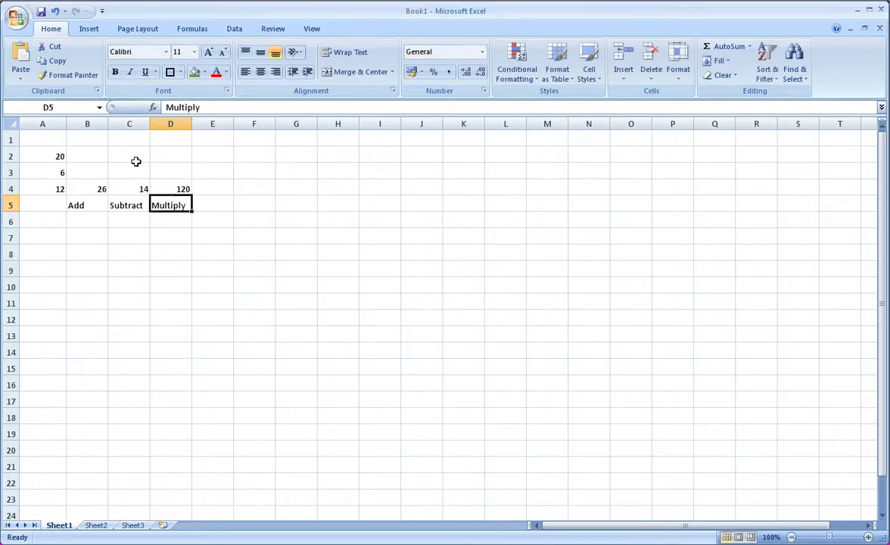
key("Up")
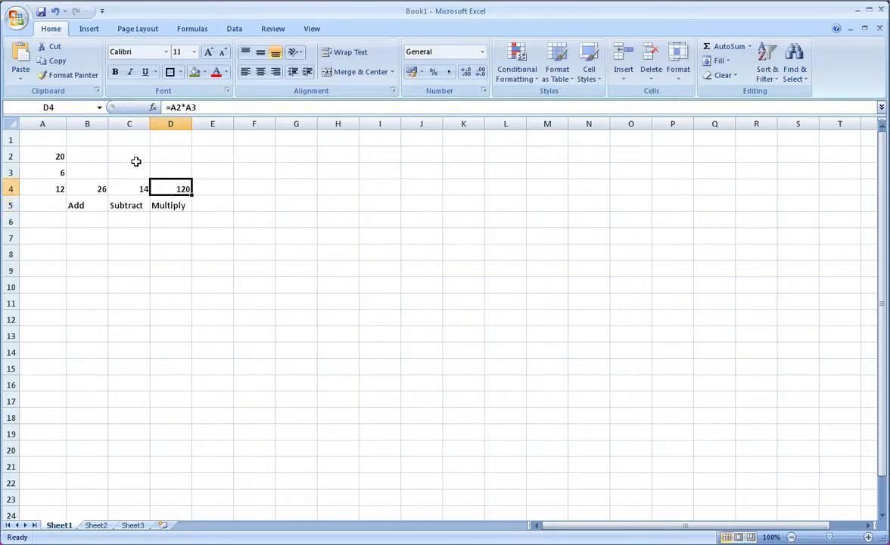
- Enter the label Divide in cell E5 and select cell E4 above it
key("Down")
key("Right")
type("Divide")
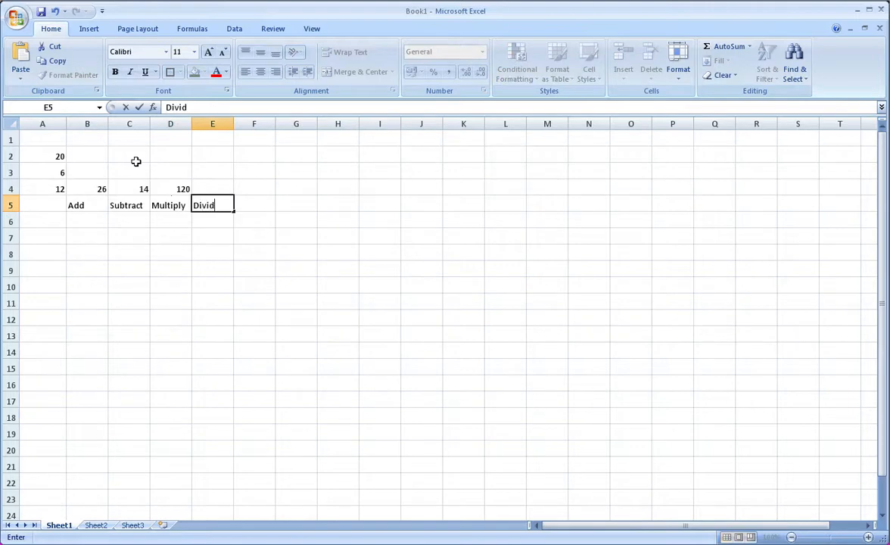
key("Return")
key("Up")
key("Up")
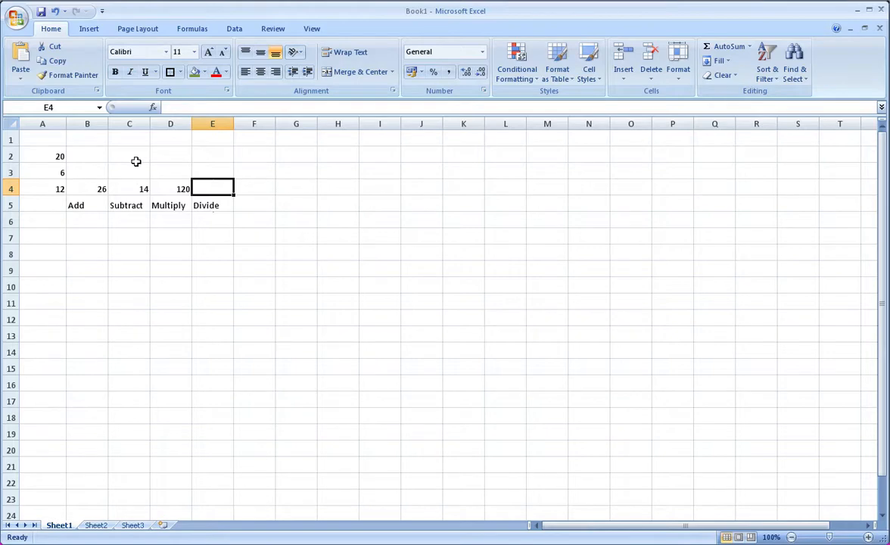
- Review the operation labels in cells B5 to E5 one by one
key("Down")
key("Left")
key("Left")
key("Left")
key("Right")
key("Right")
key("Right")
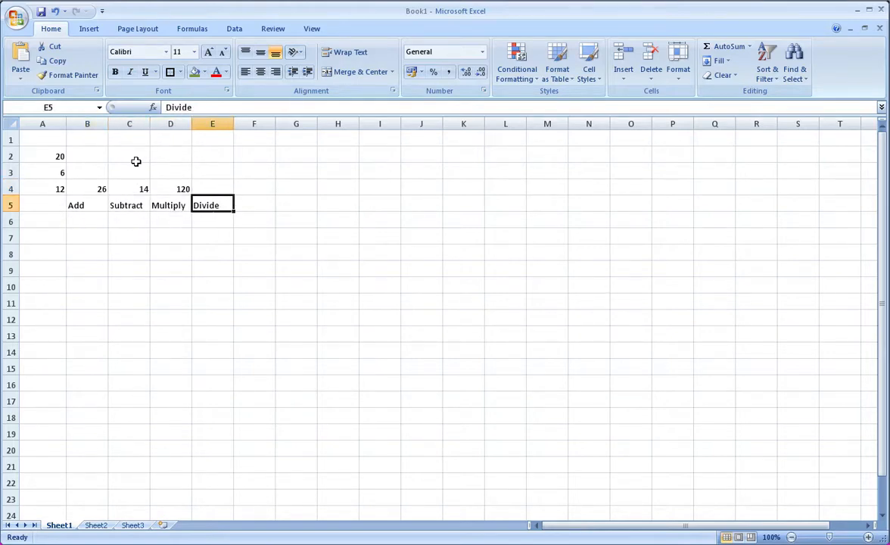
key("Left")
key("Left")
key("Left")
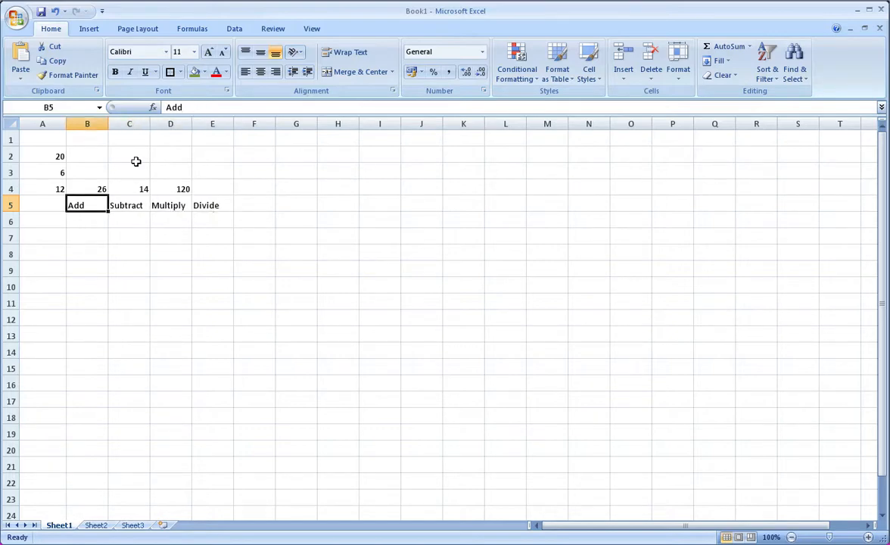
key("Right")
key("Right")
key("Right")
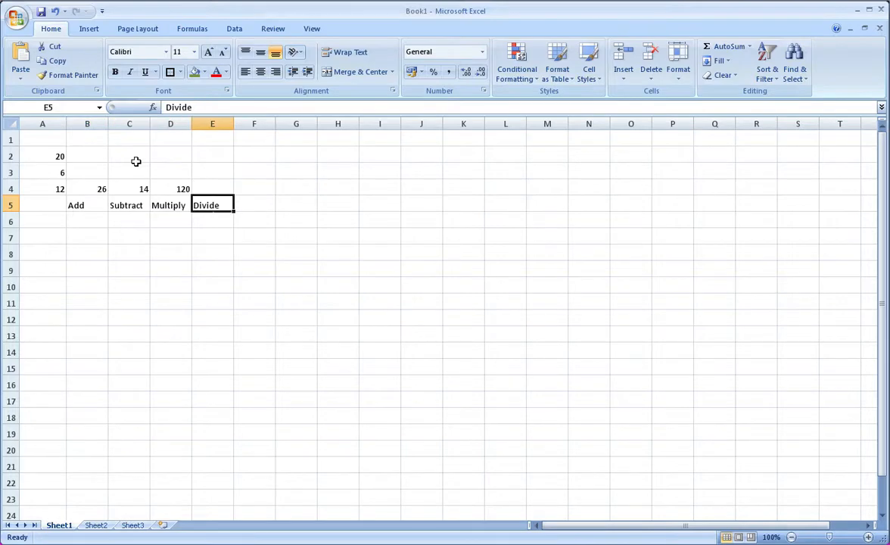
- Enter the formula =A2/A3 in cell E4, using cell references instead of typed numbers
key("Up")
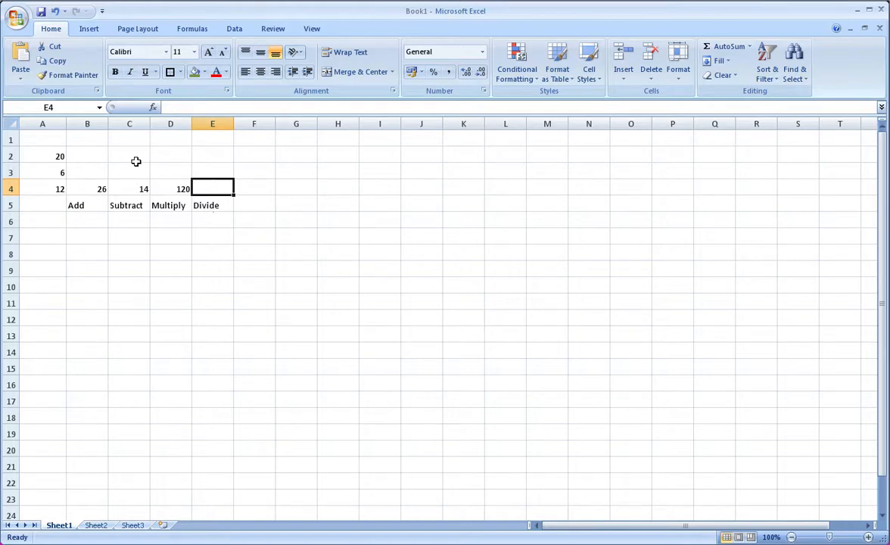
type("=20")
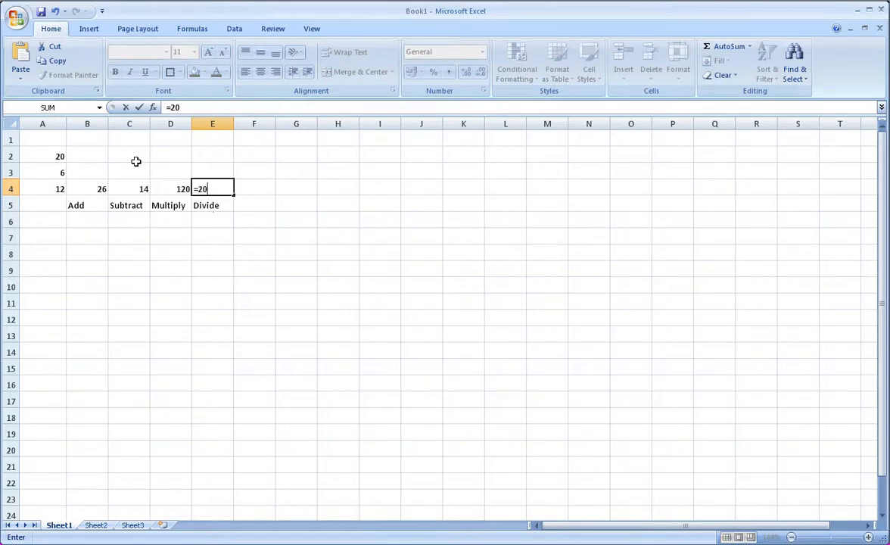
type("/7")
key("BackSpace")
key("BackSpace")
key("BackSpace")
key("BackSpace")
type("a2/")
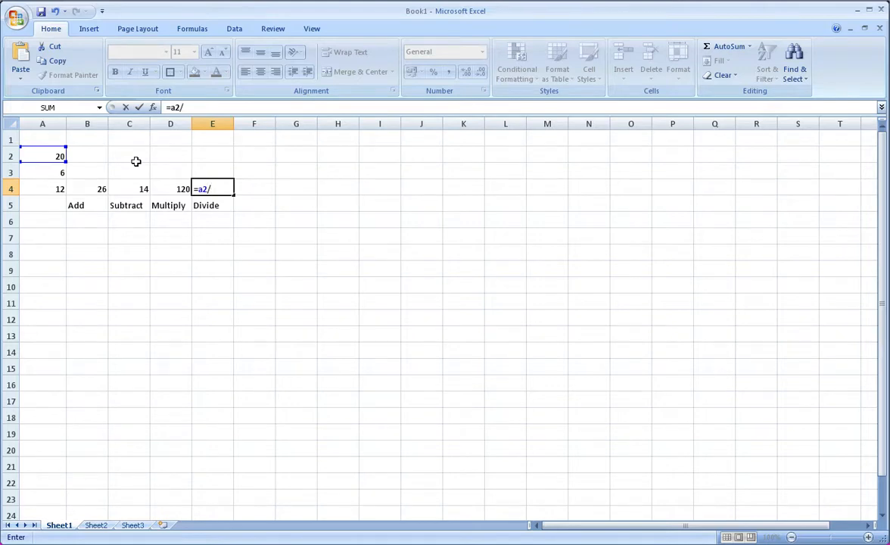
type("a3")
key("Return")
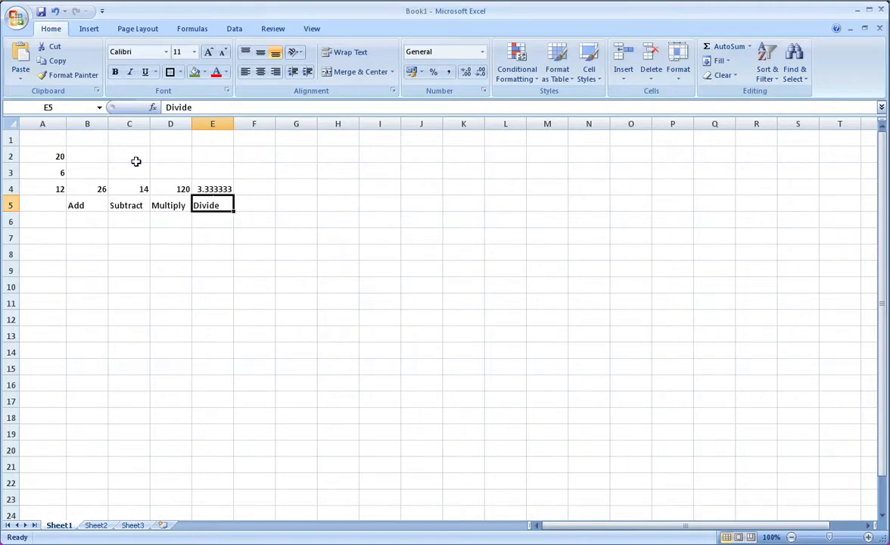
- Examine the formulas behind the addition, subtraction, multiplication and division results in cells B4 to E4
left_click(256, 188)
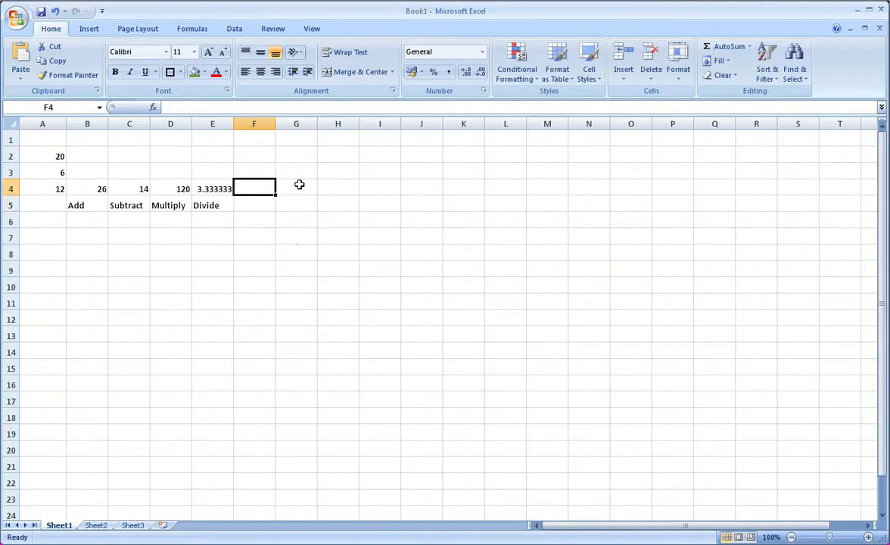
key("Left")
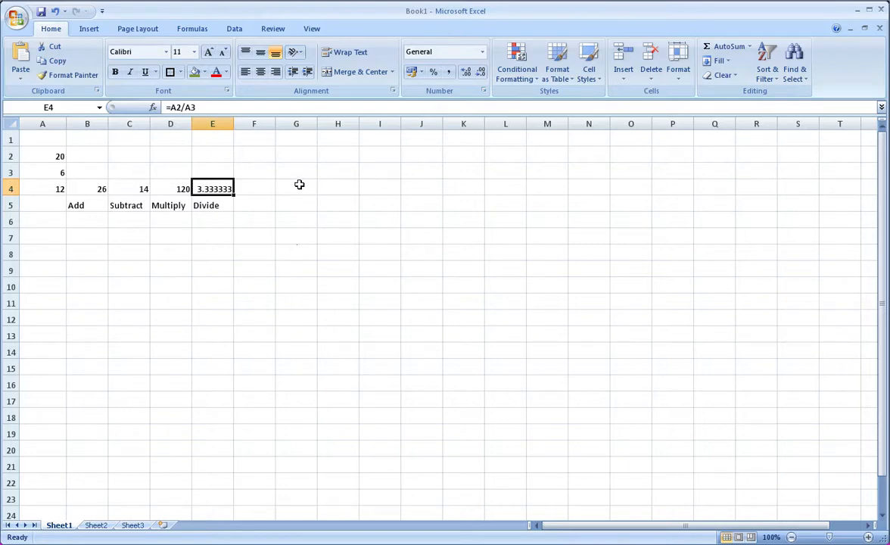
key("Left")
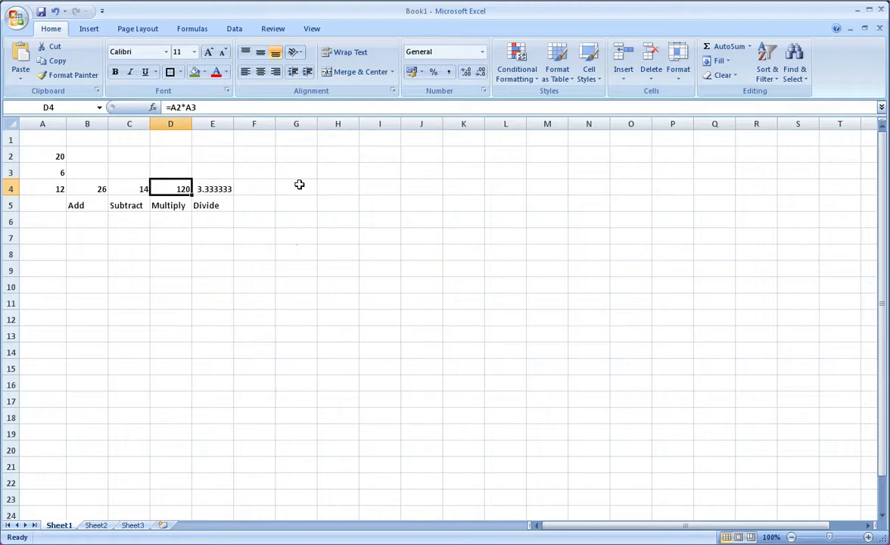
key("Left")
key("Left")
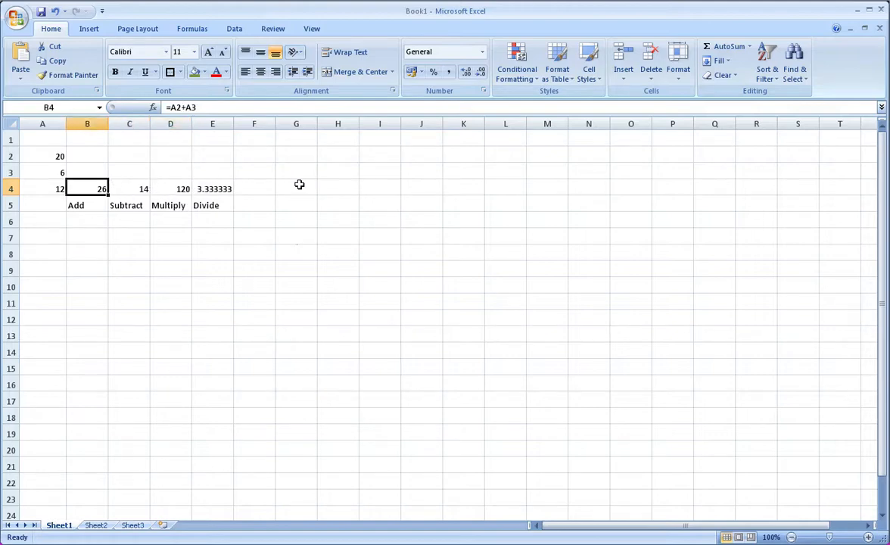
key("Right")
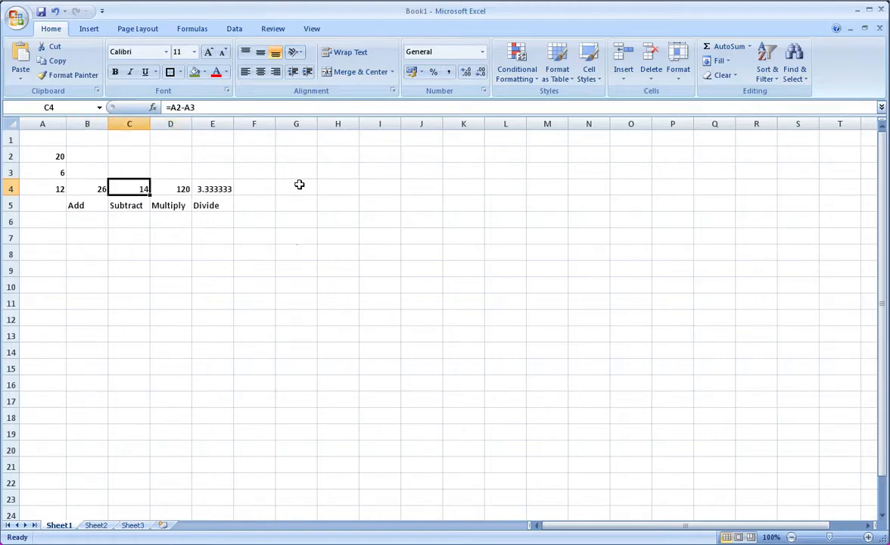
key("Right")
key("Left")
key("Left")
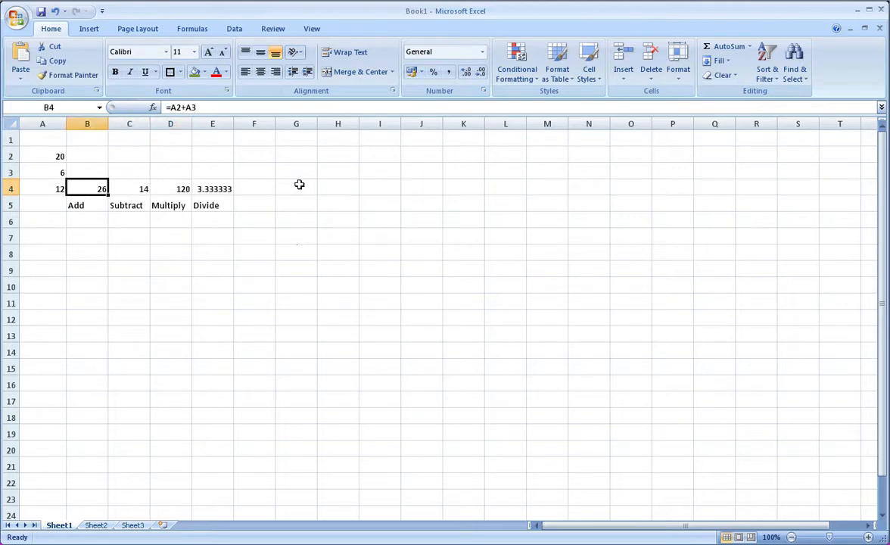
- Check the source values in cells A3 and A2, highlight the results in row 4, and inspect the formula in A4
key("Up")
key("Left")
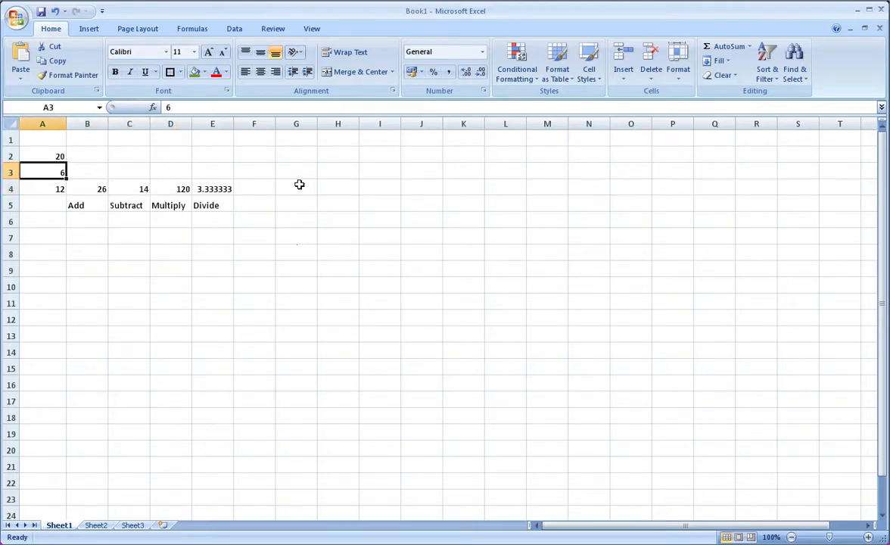
key("Up")
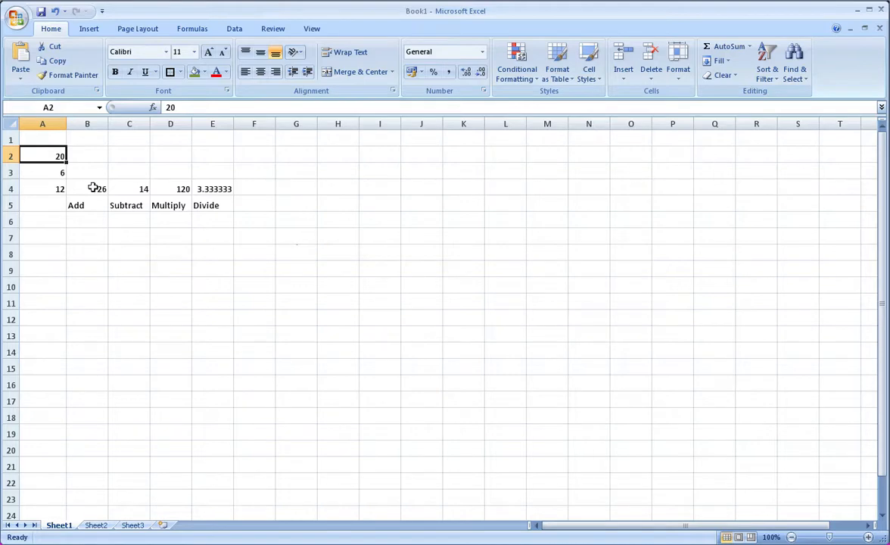
left_click_drag(96, 187, 201, 187)
left_click(48, 188)
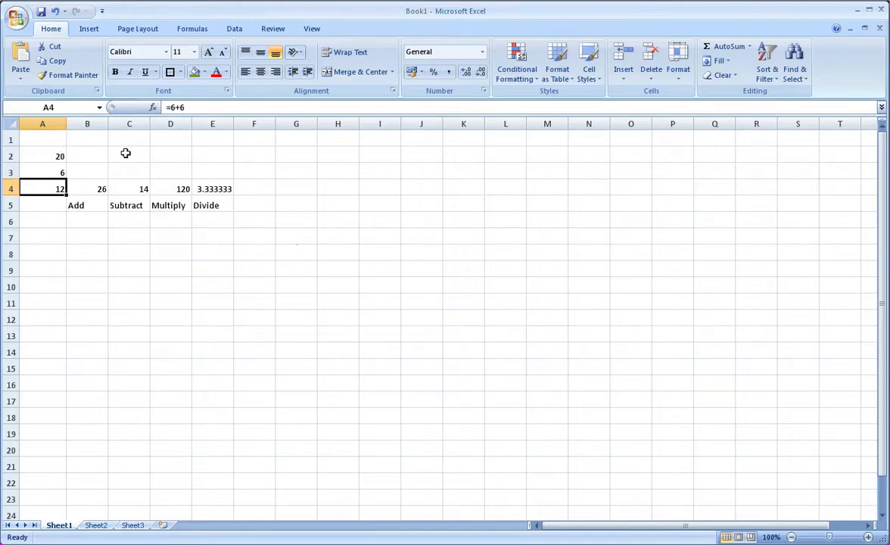
- Replace the value in cell A2 with 159 so the dependent formulas in row 4 recalculate
left_click(65, 157)
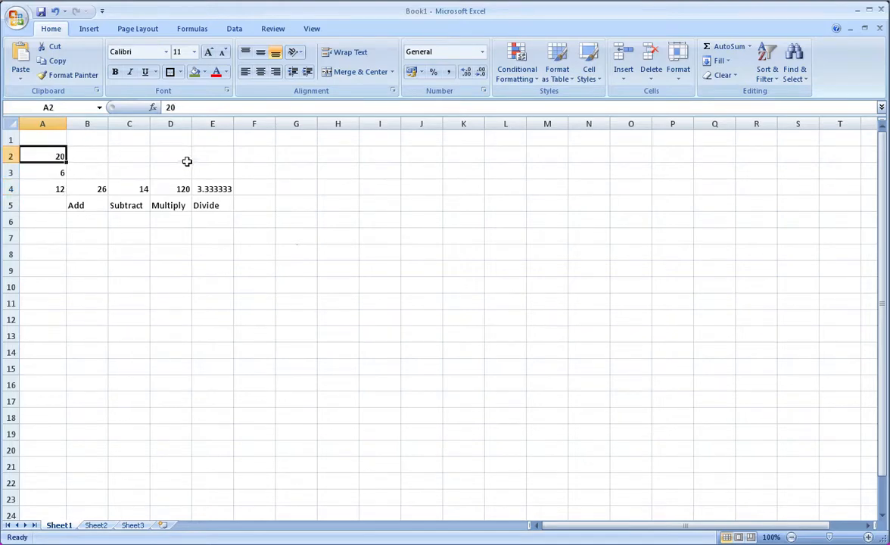
type("159")
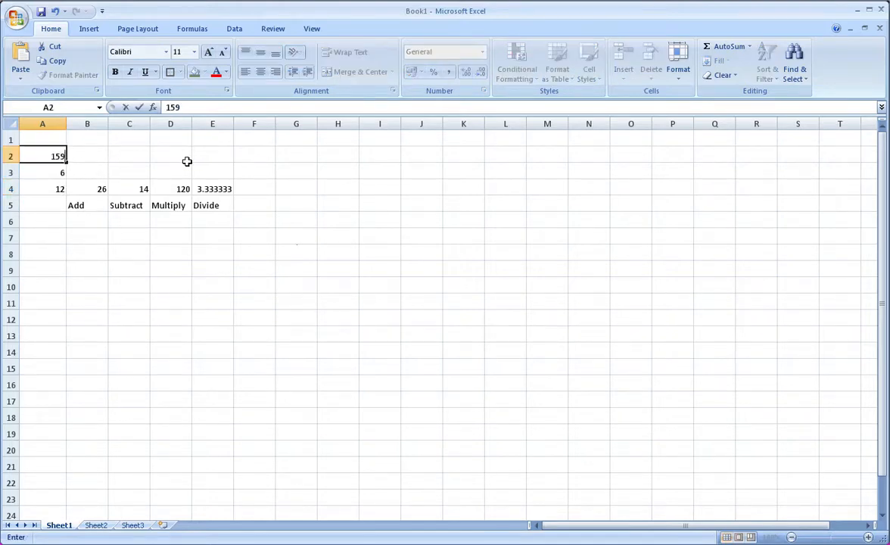
key("Return")
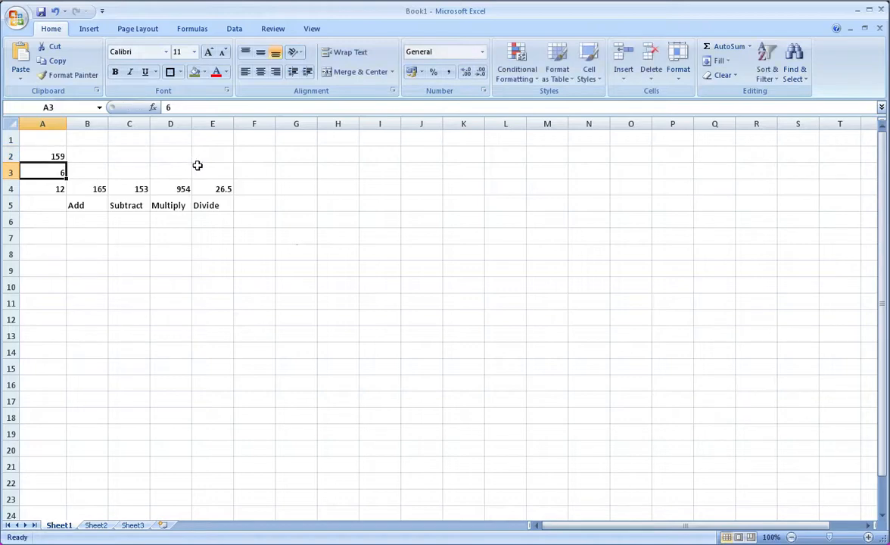
- Replace the value in cell A3 with 207 so the dependent formulas in row 4 recalculate
left_click(88, 181)
key("Right")
key("Right")
key("Right")
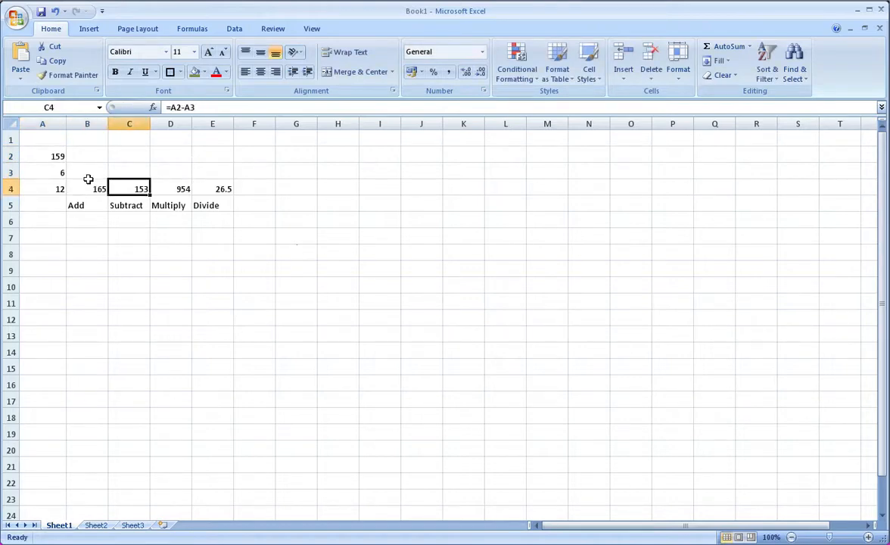
key("Left")
key("Left")
key("Left")
key("Up")
key("Left")
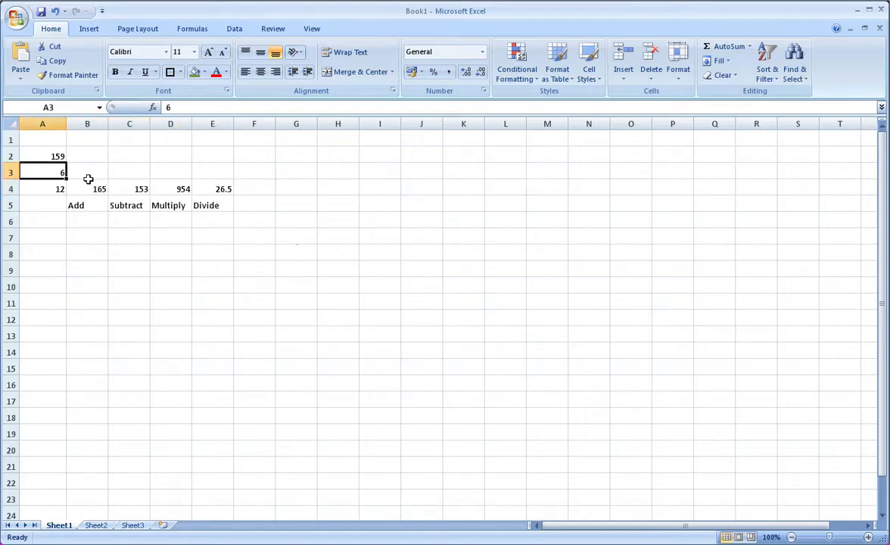
type("207")
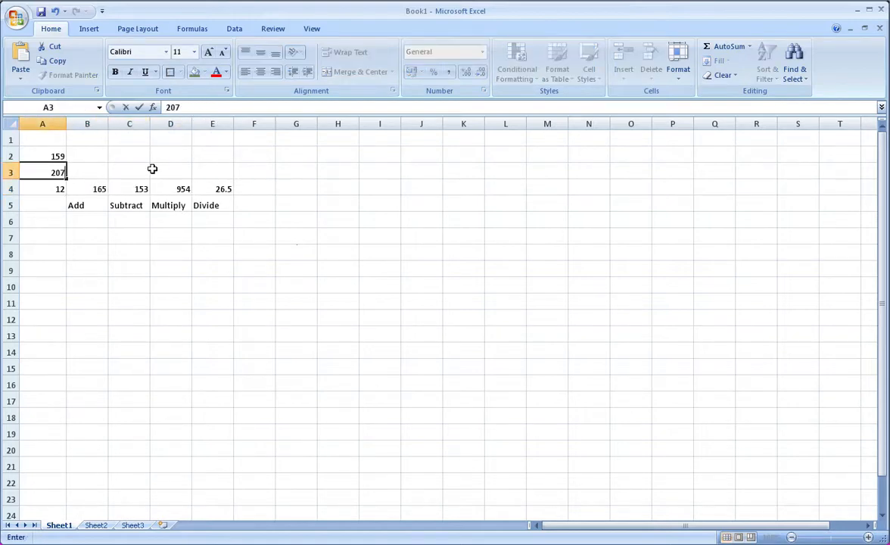
key("Return")
key("Up")
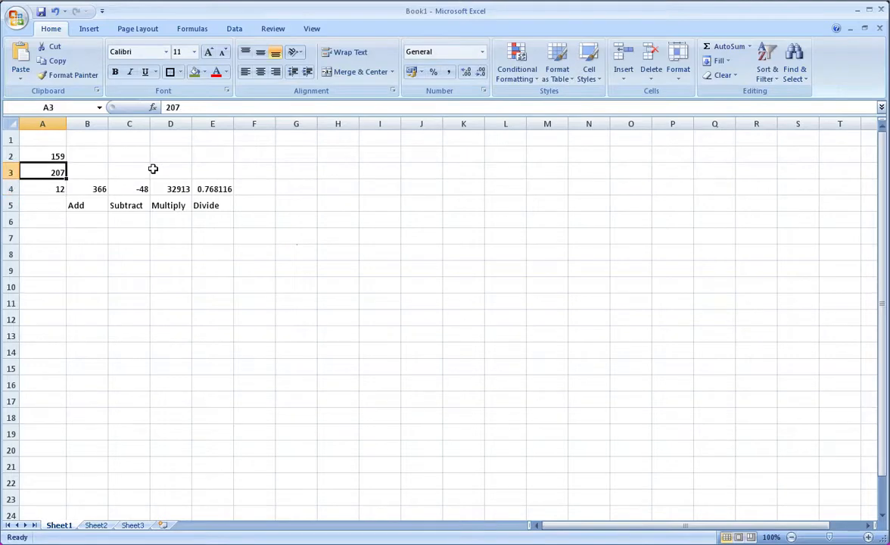
- Examine the results and formulas in row 4, comparing the cell-reference formulas in B4 to E4 with the typed-number formula in A4
key("Down")
key("Right")
key("Right")
key("Right")
key("Right")
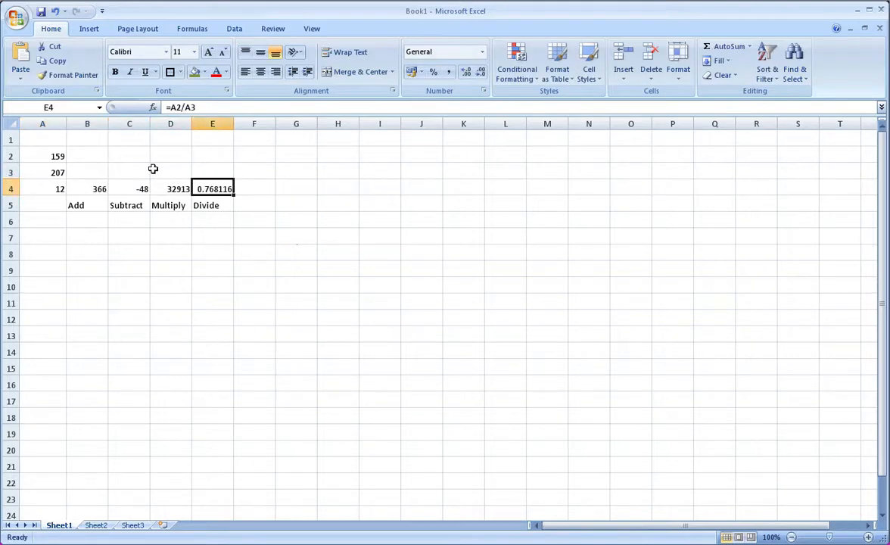
key("Left")
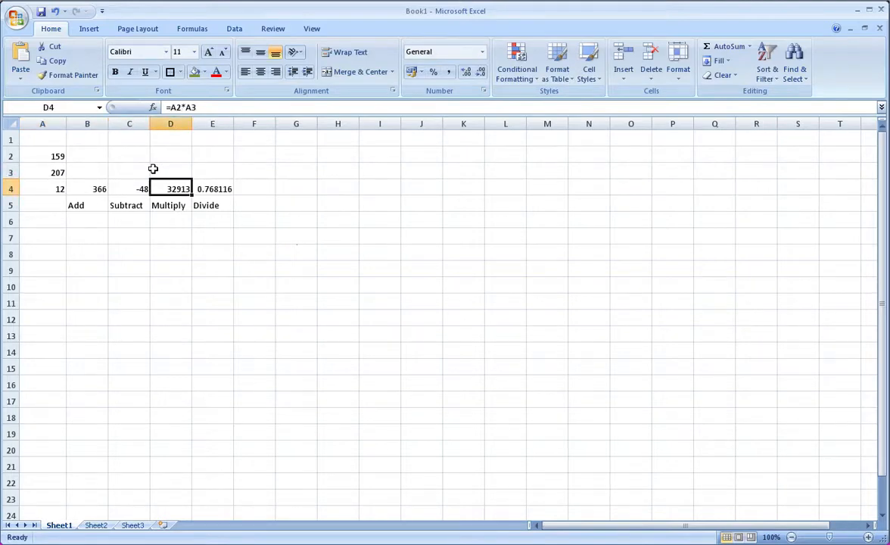
key("Right")
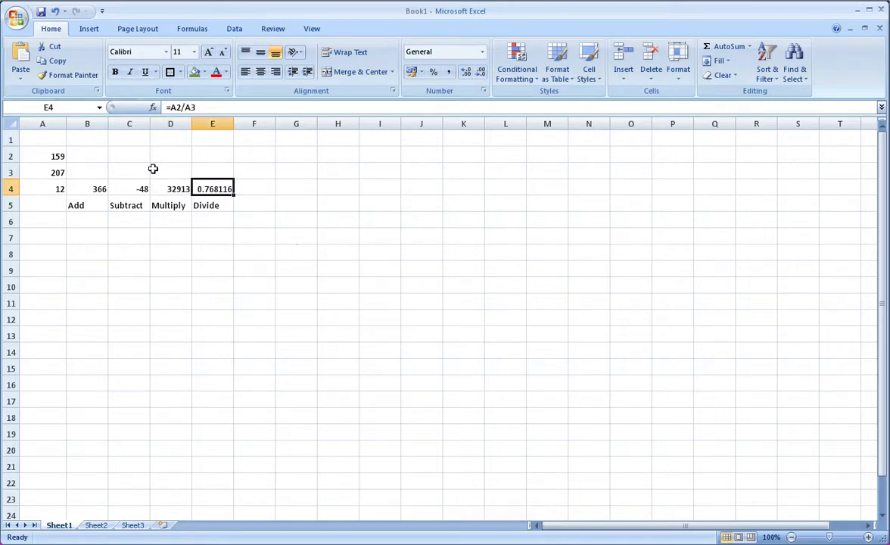
key("Left")
key("Left")
key("Left")
key("Left")
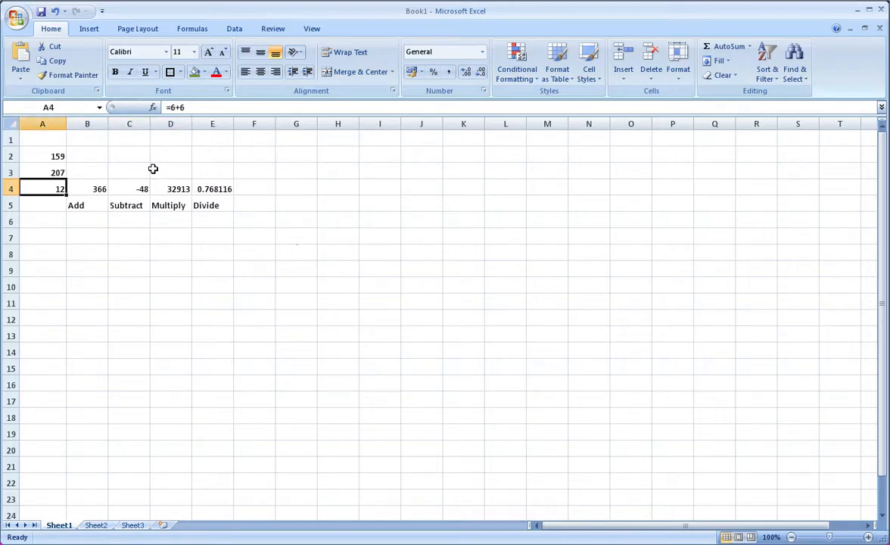
key("Right")
key("Left")
- Set cell A3 to 3 and cell A2 to 6
key("Up")
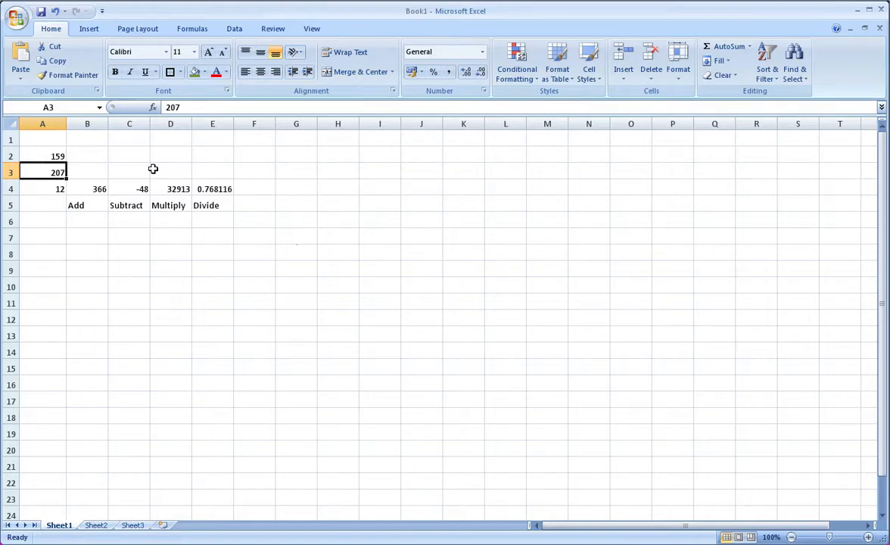
type("3")
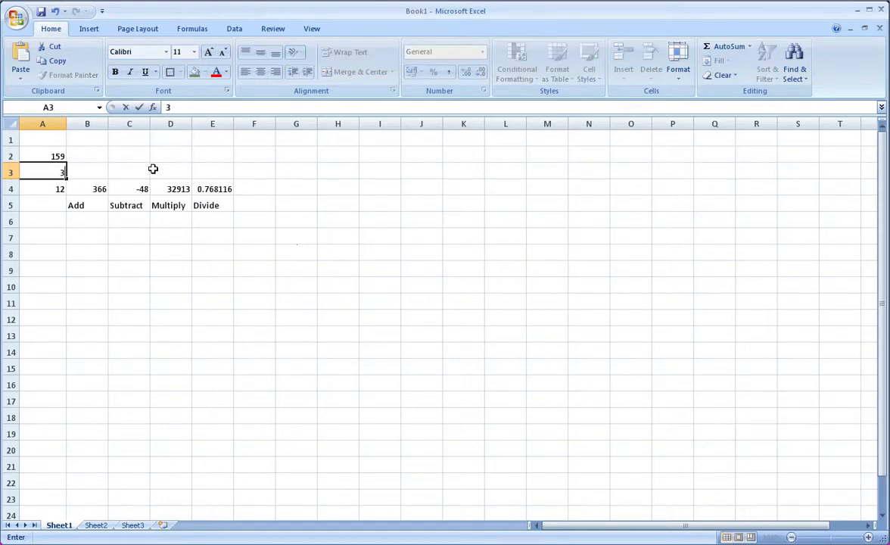
key("Up")
type("6")
key("Return")
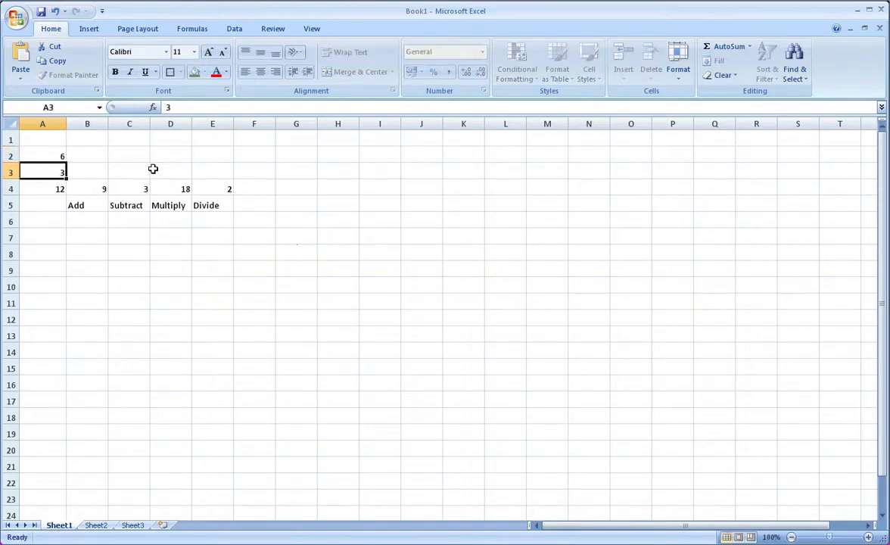
key("Up")
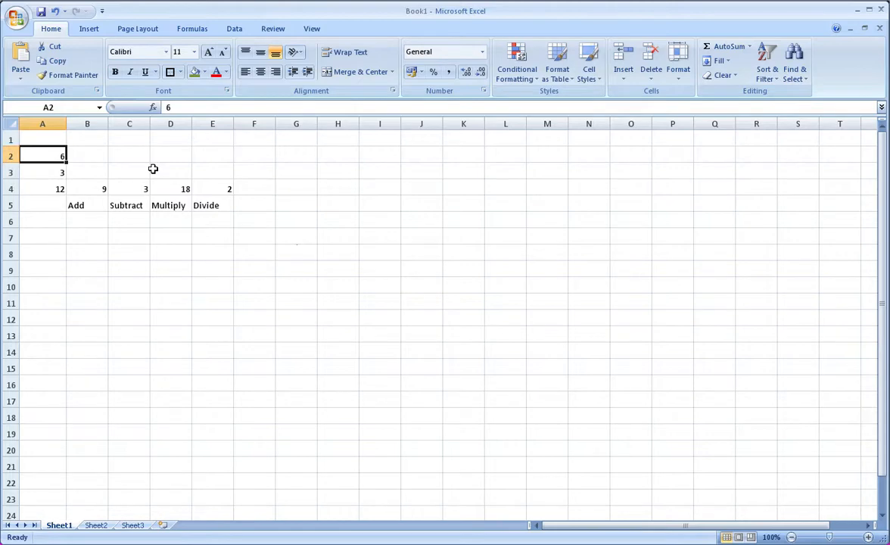
- Enter the formula =A2+A3 in cell B7, picking the two referenced cells directly in the sheet
key("Down")
key("Down")
key("Down")
key("Down")
key("Down")
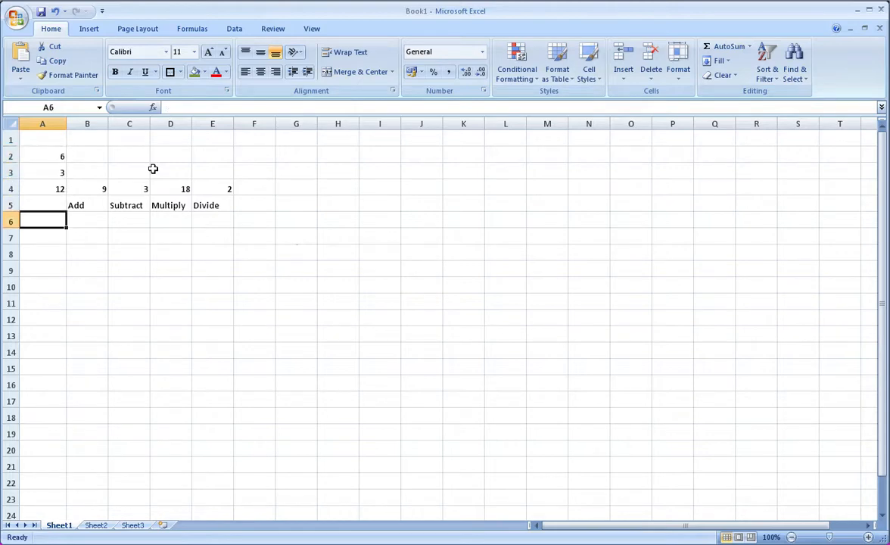
key("Right")
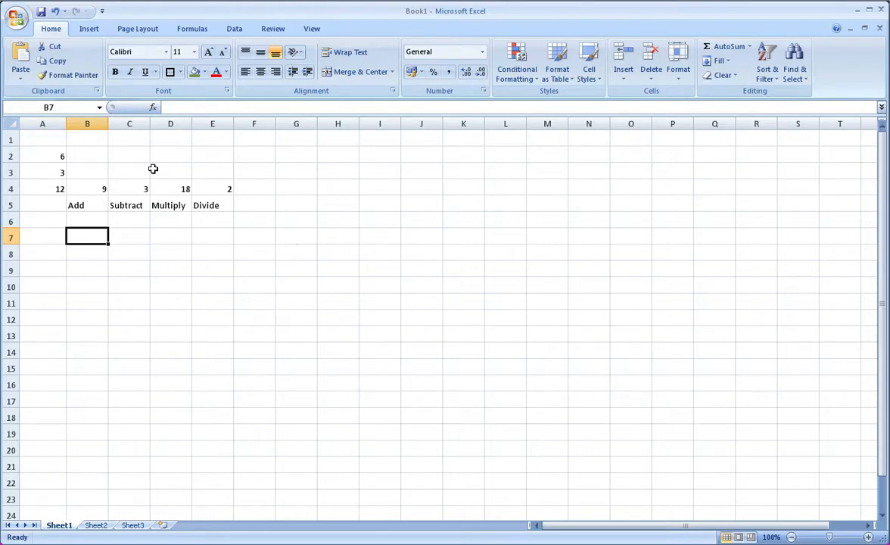
type("=")
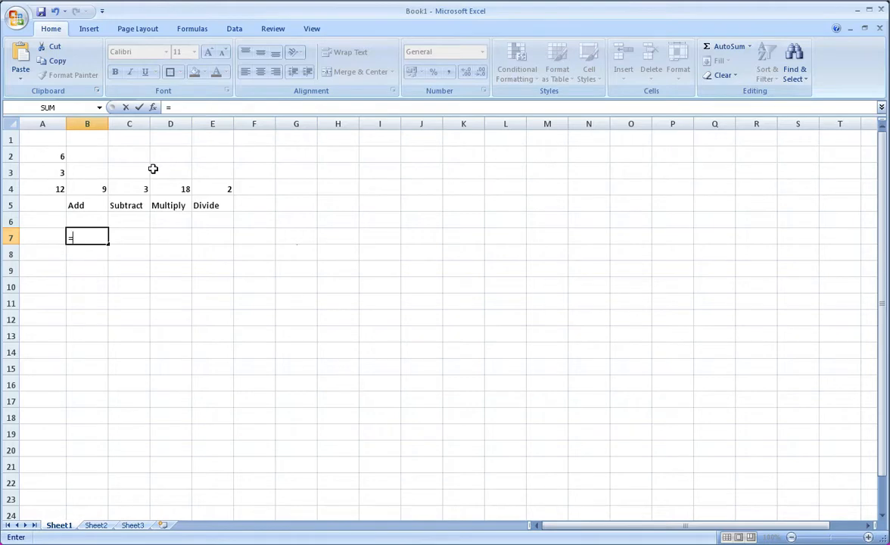
left_click(36, 153)
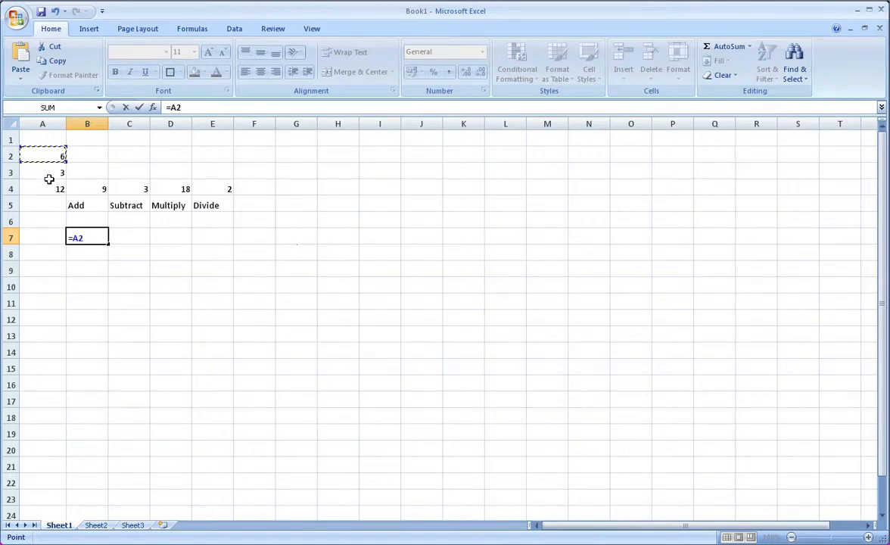
type("+")
left_click(40, 171)
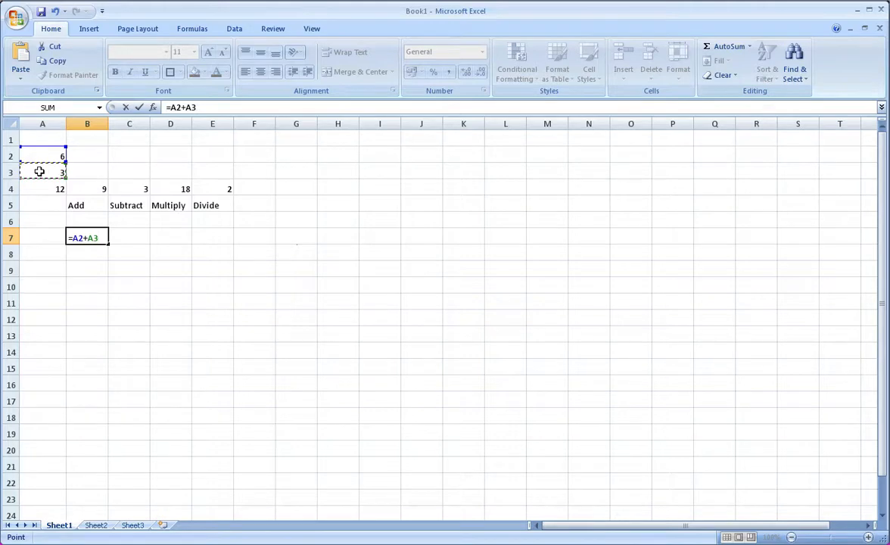
key("Return")
key("Up")
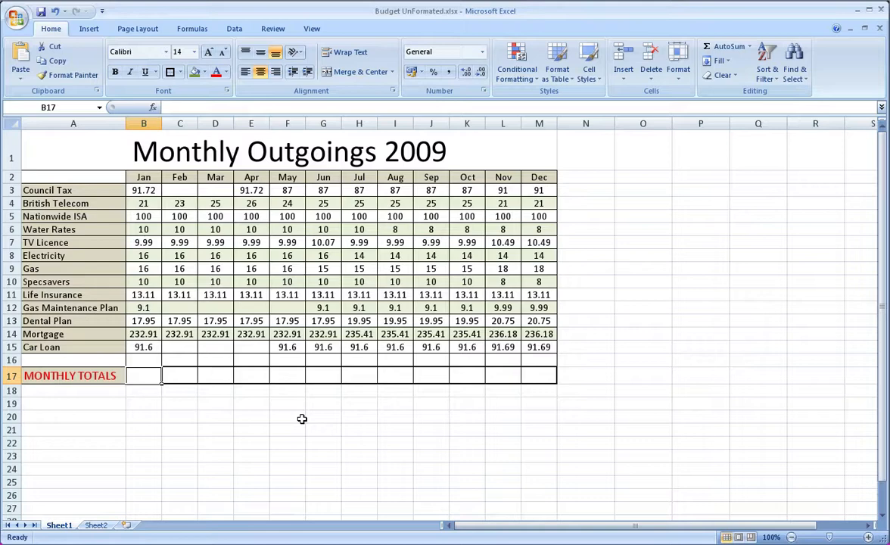
- Look over the monthly expense entries in the Monthly Outgoings 2009 table of Budget UnFormated.xlsx
left_click(301, 418)
left_click(253, 403)
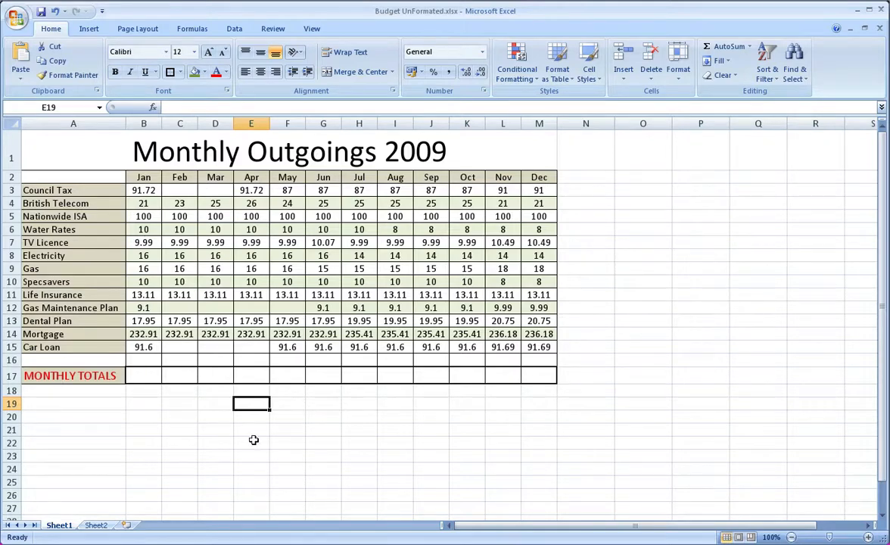
left_click(395, 308)
left_click(394, 243)
left_click(259, 242)
left_click(168, 281)
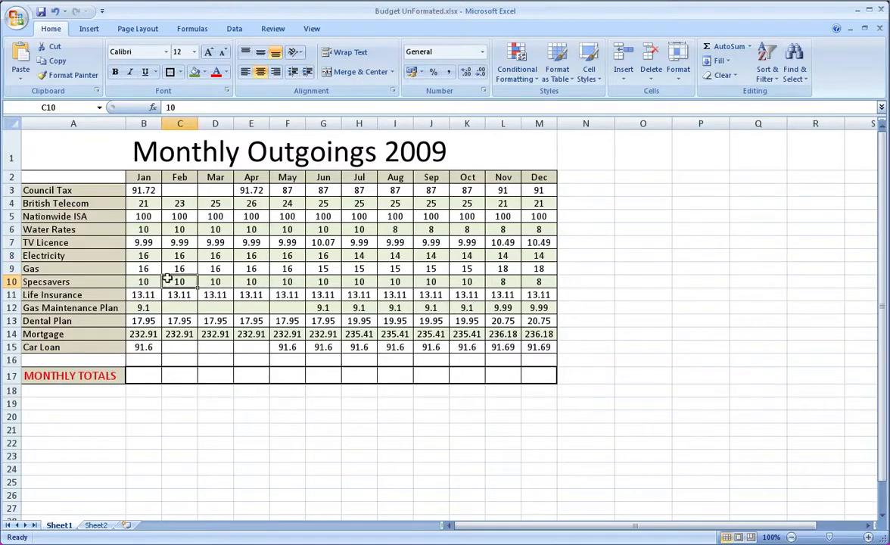
left_click(144, 308)
left_click(150, 334)
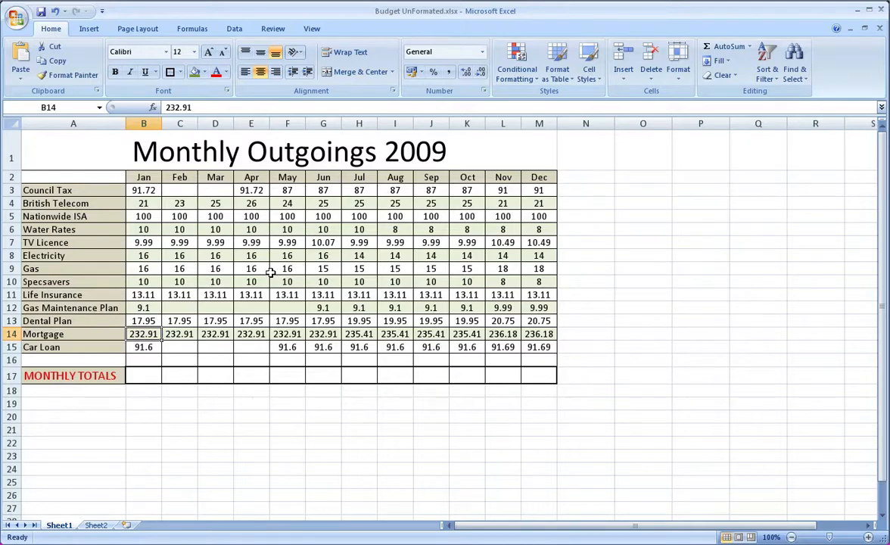
- Enter the January total in B17 with the formula =b3+b4+b5+b6+b7+b8+b9+b10+b11+b12+b13+b14+b15
key("Down")
key("Down")
key("Down")
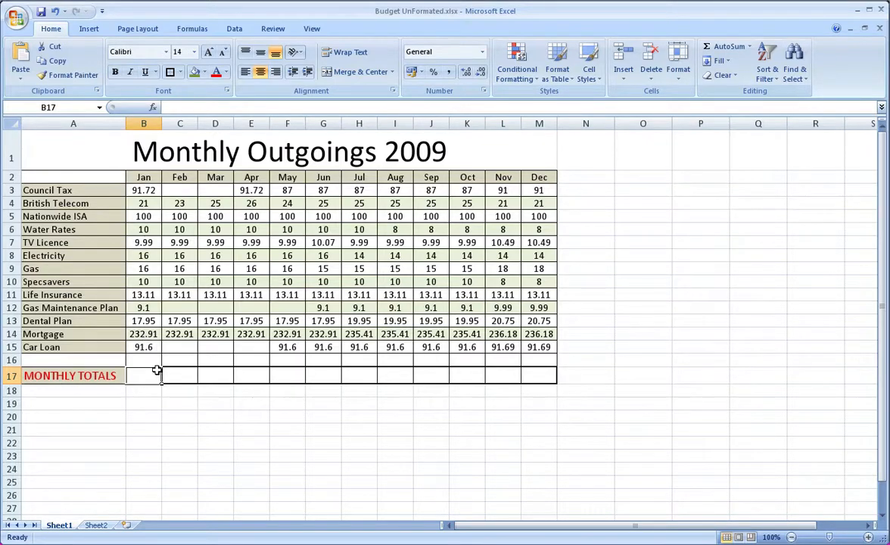
type("=b3")
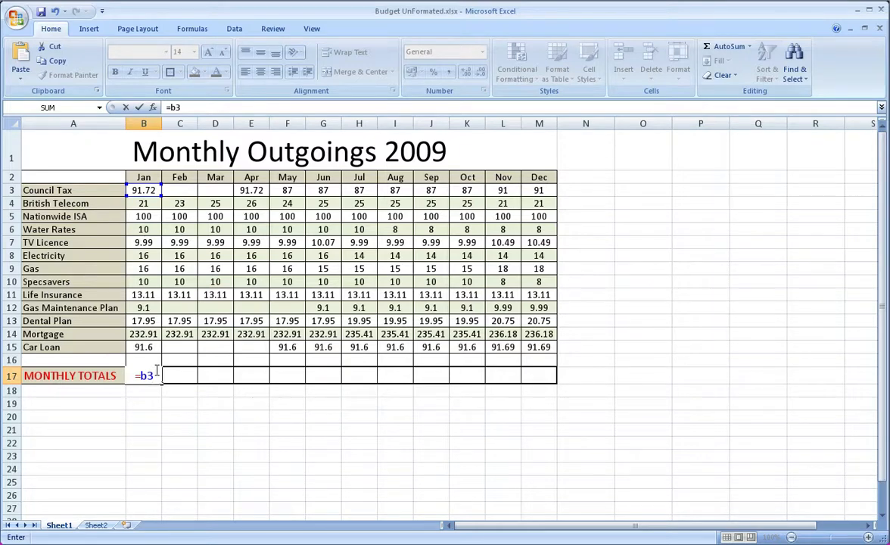
type("+b4")
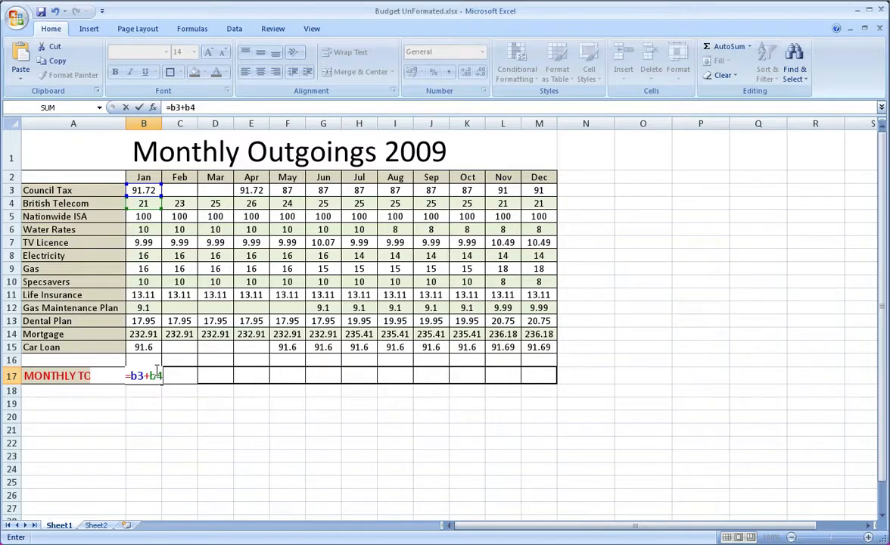
type("+b")
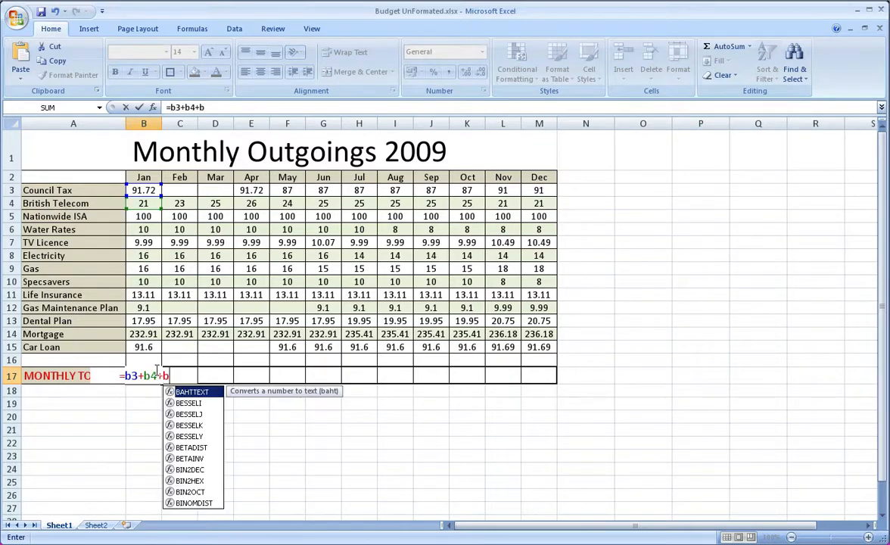
type("5+b6")
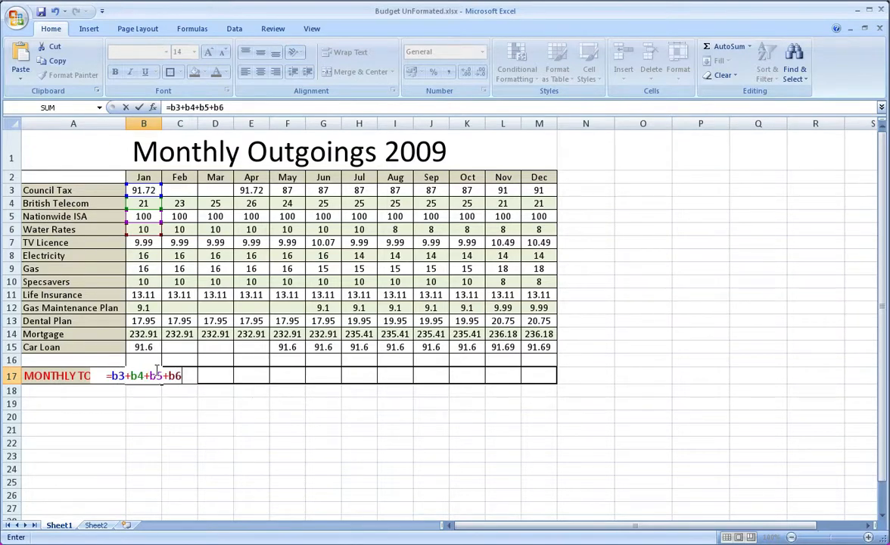
type("+")
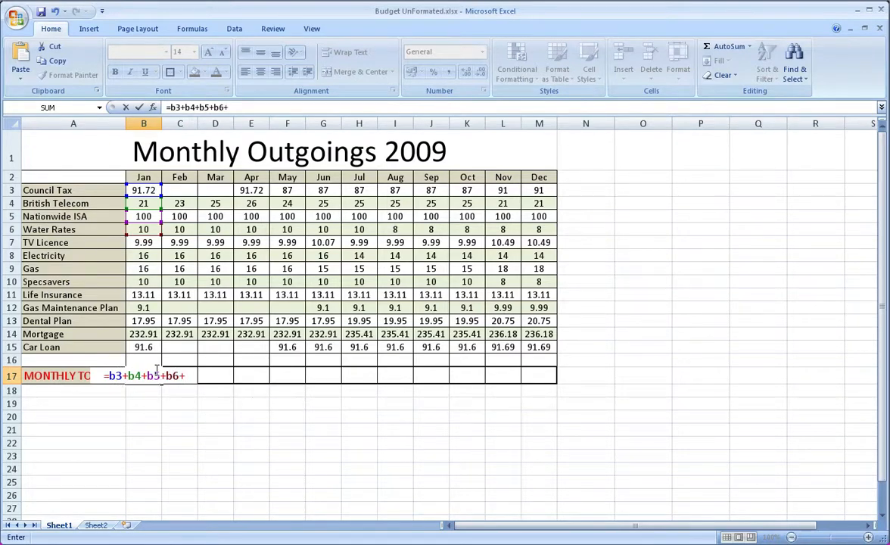
type("b7")
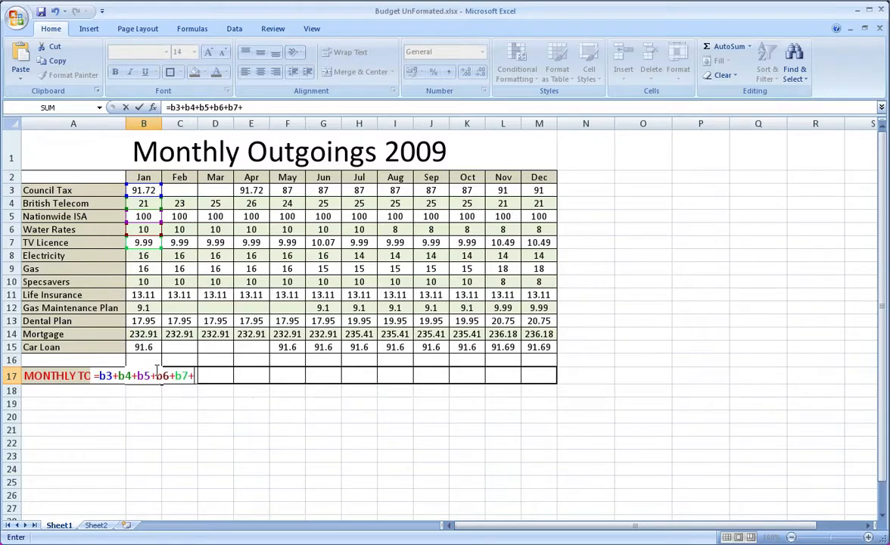
type("+b8")
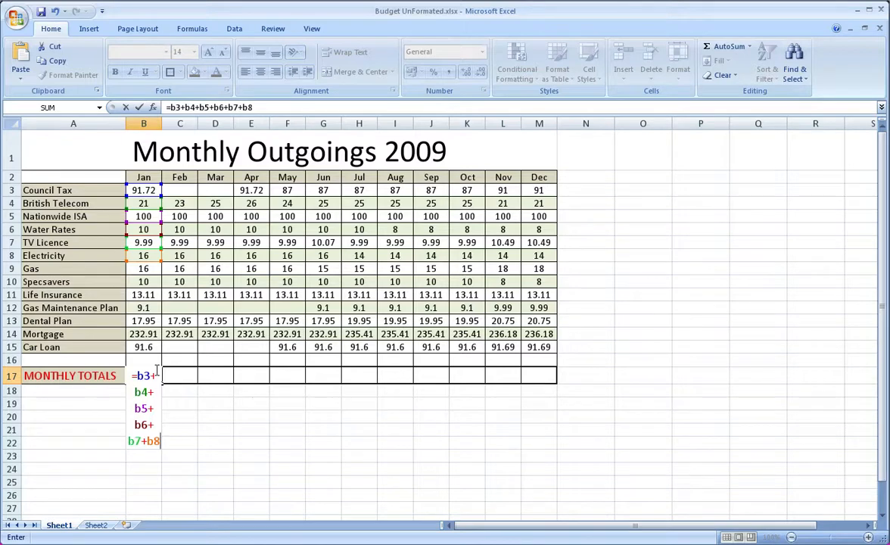
type("+")
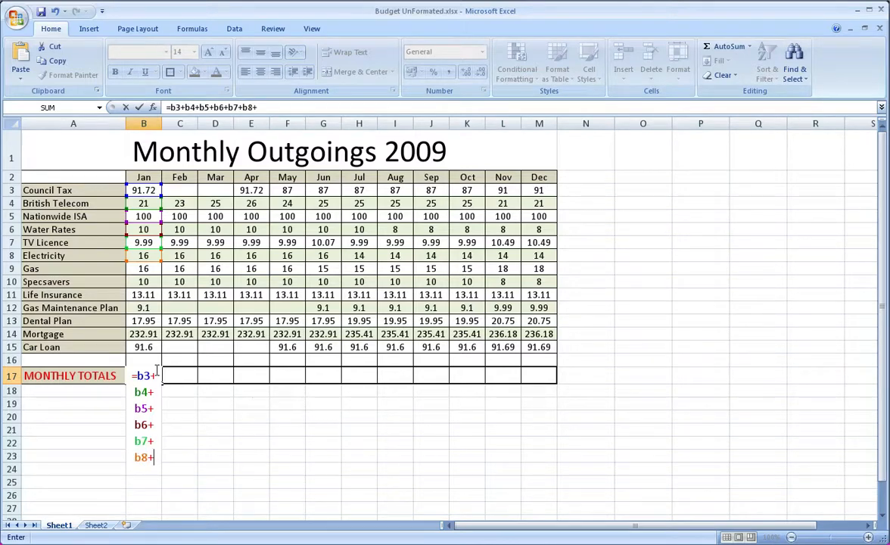
type("b9+b10")
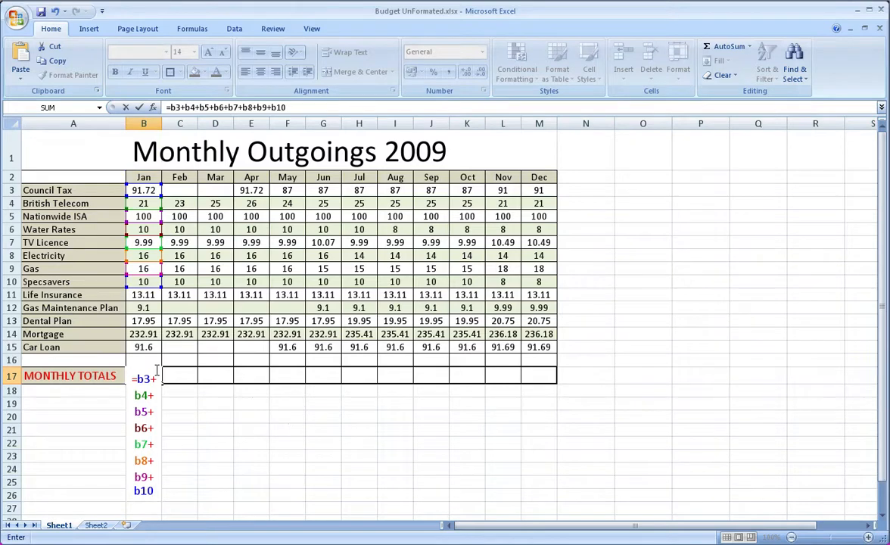
type("+b11")
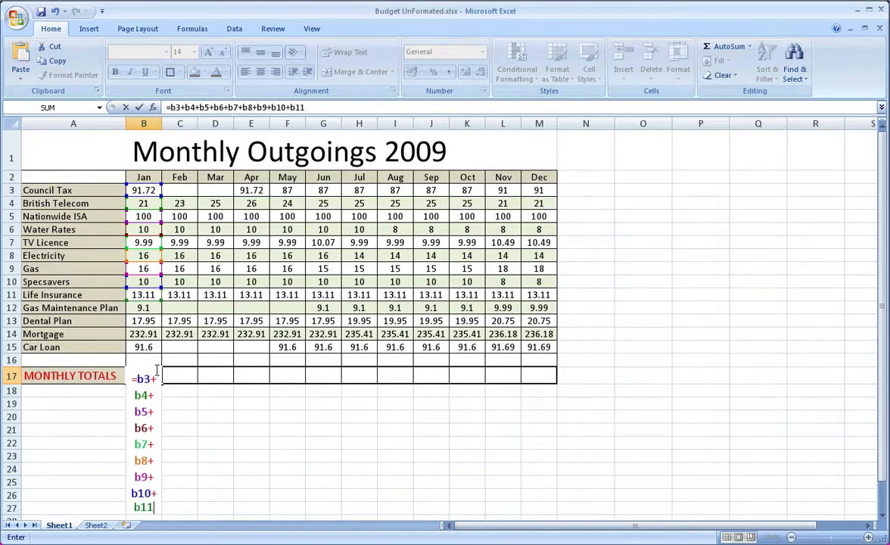
type("+")
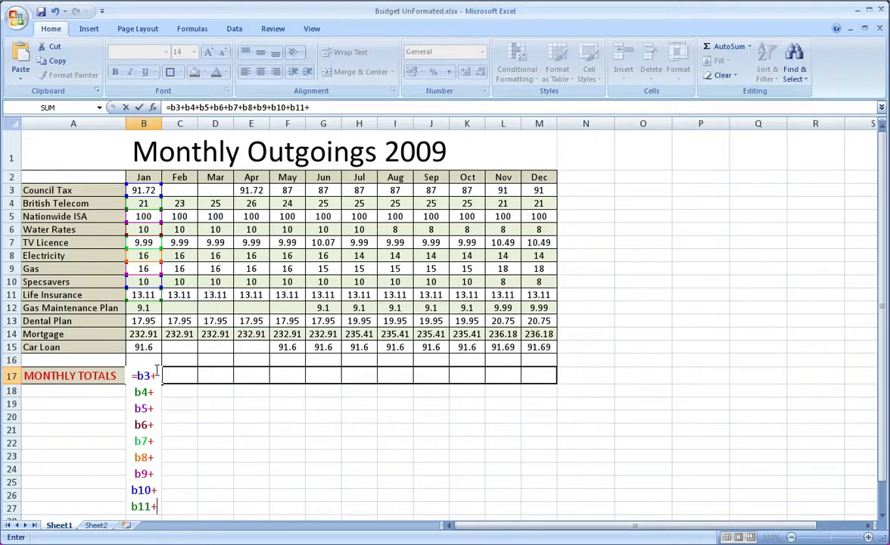
type("b12")
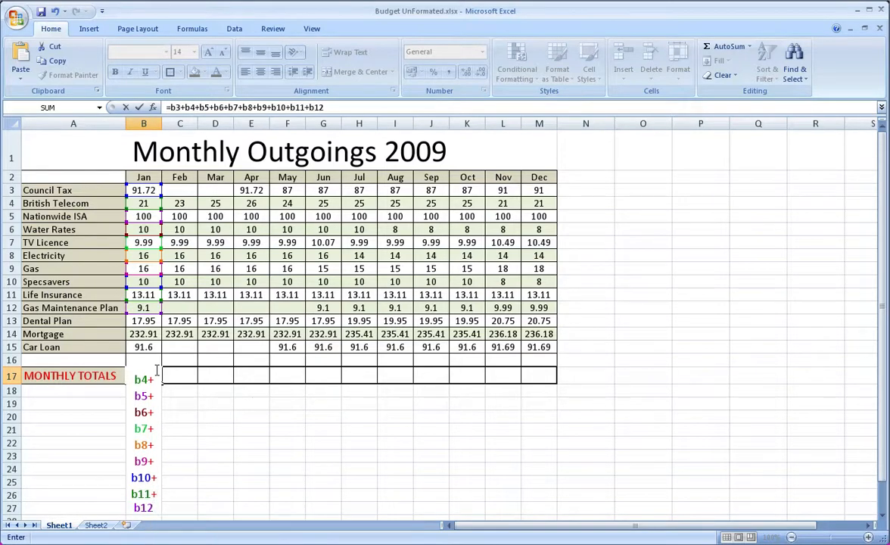
type("+b1")
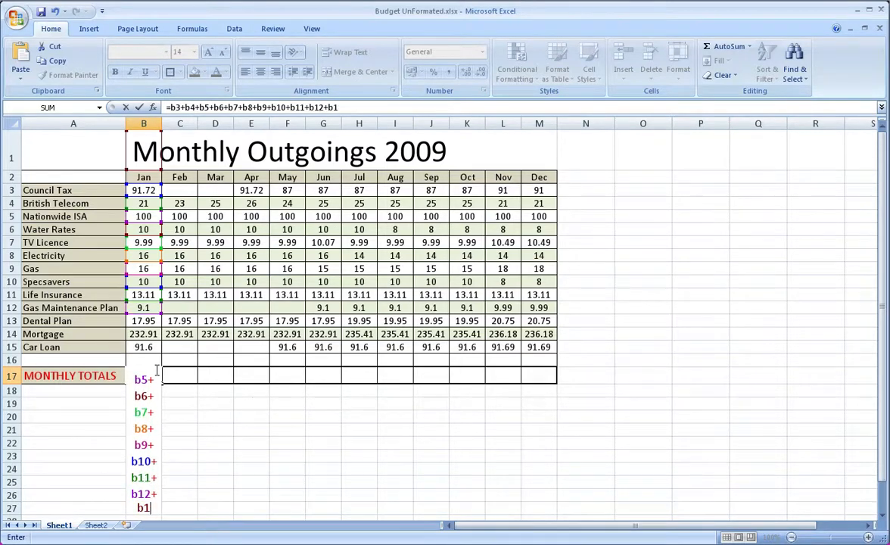
type("3+b")
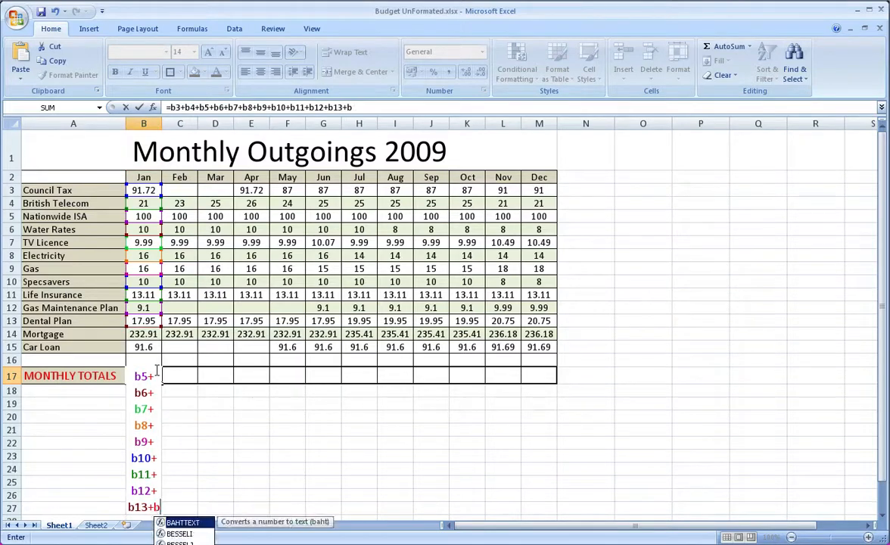
type("14")
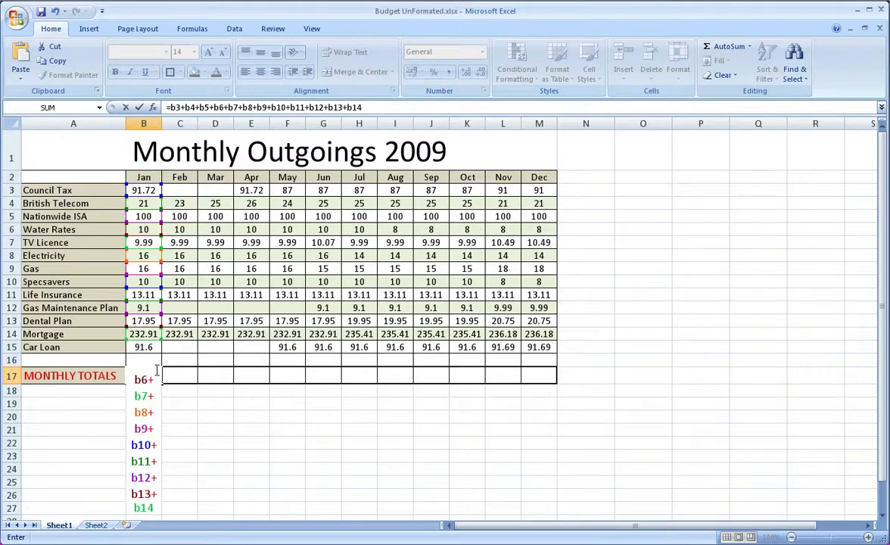
type("+")
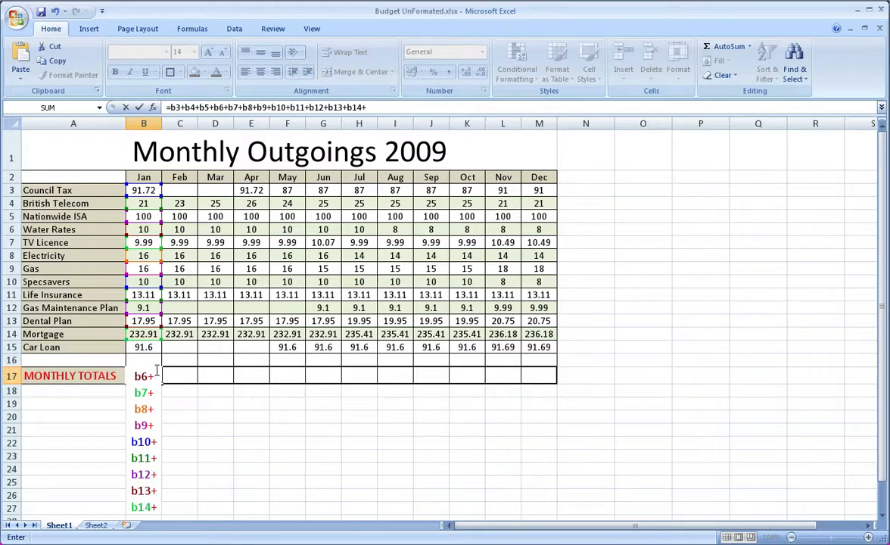
type("b1")
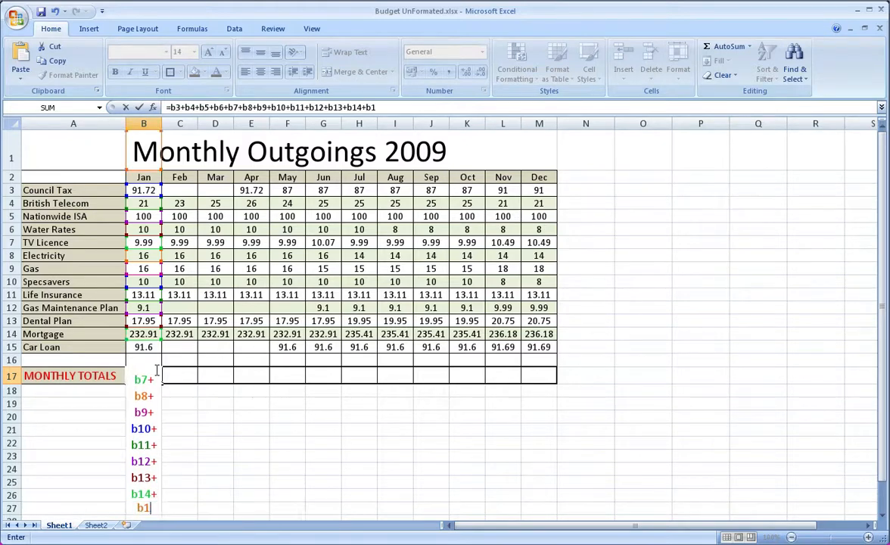
type("5")
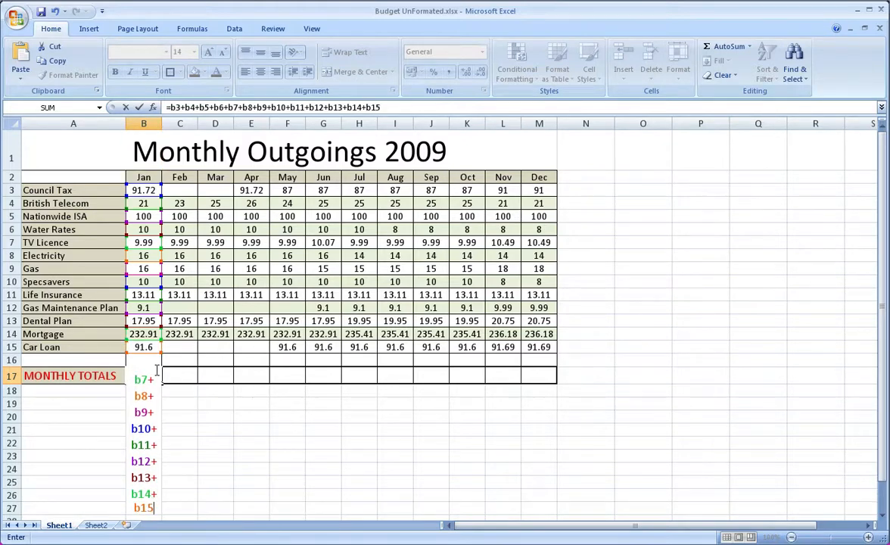
key("Return")
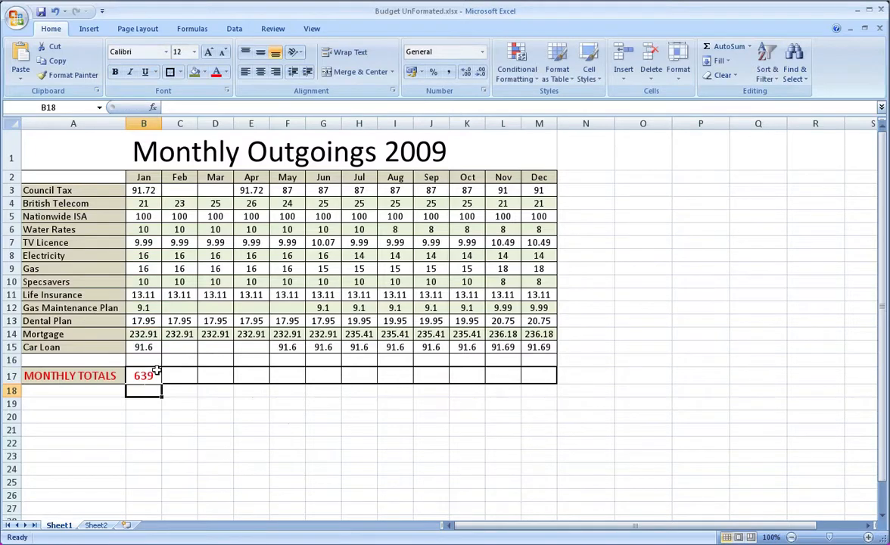
- Review the January total formula in B17 against the expense cells B3 to B15 that it adds
left_click(156, 371)
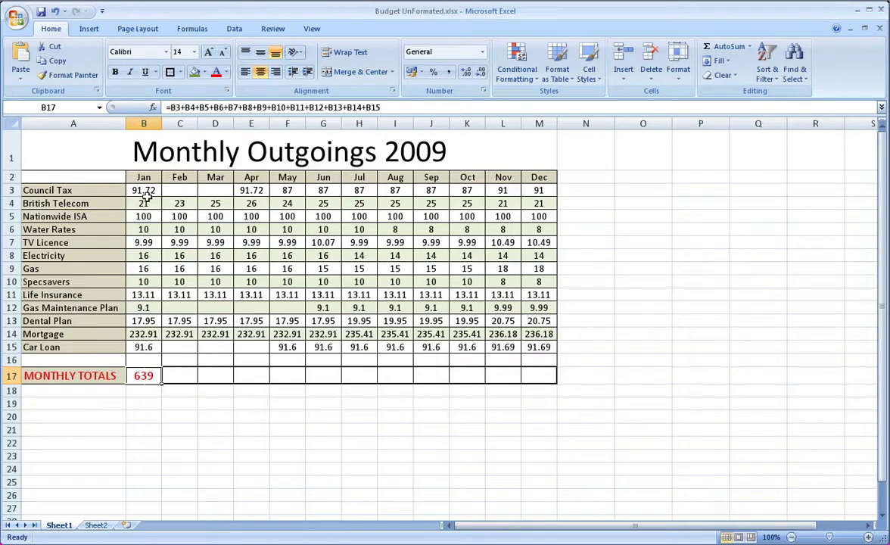
left_click_drag(145, 191, 144, 348)
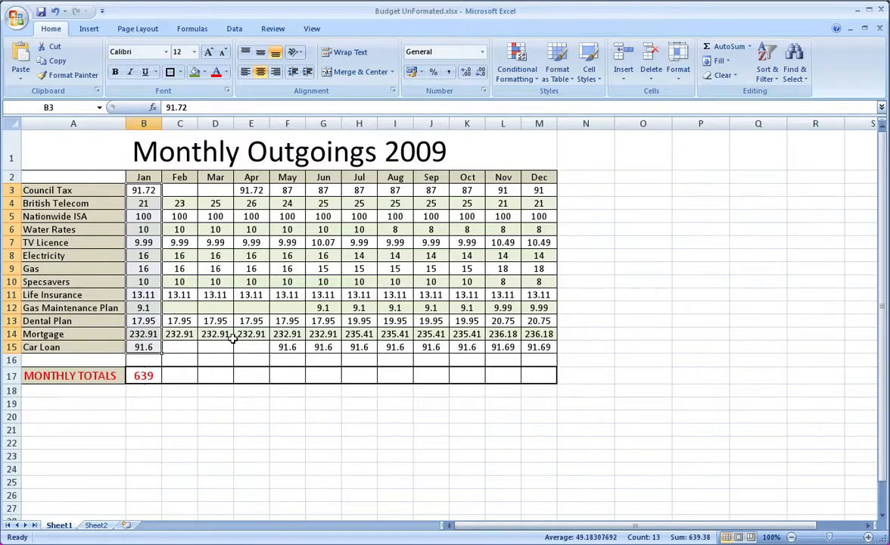
left_click(224, 430)
left_click(145, 375)
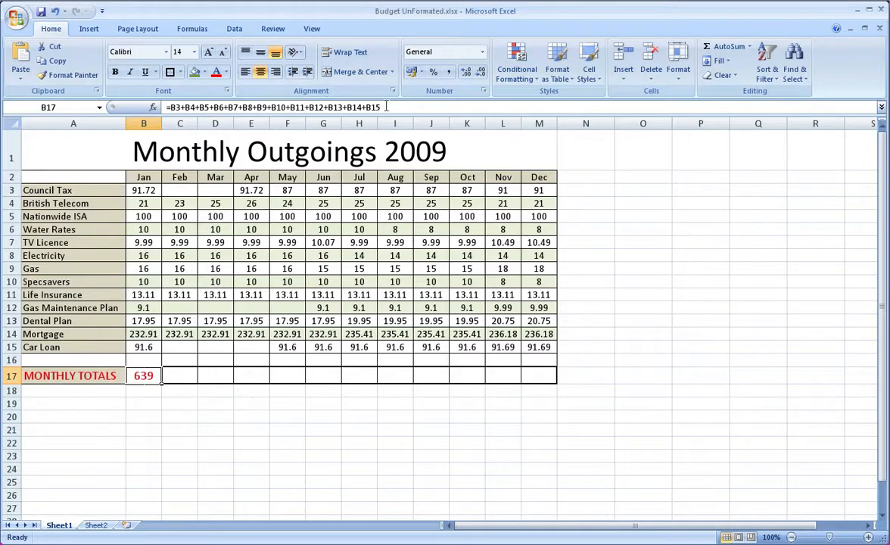
left_click_drag(379, 107, 180, 104)
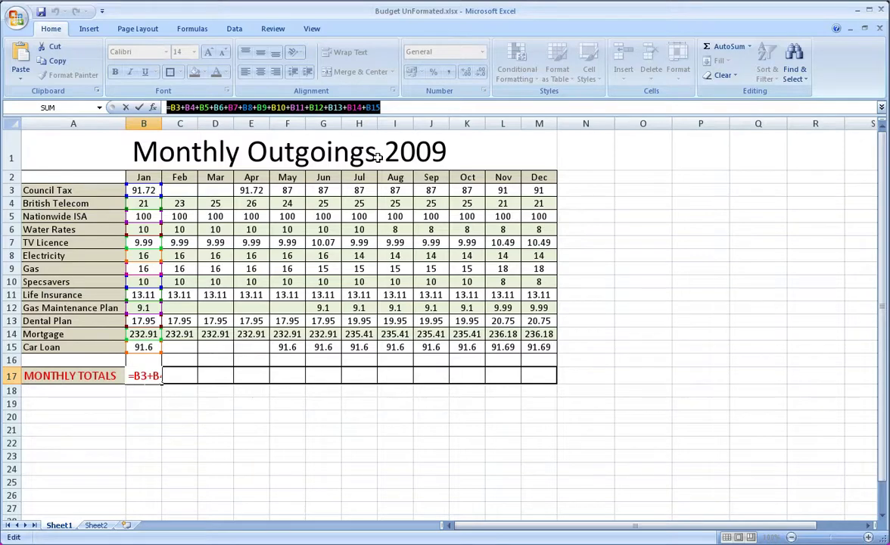
key("Return")
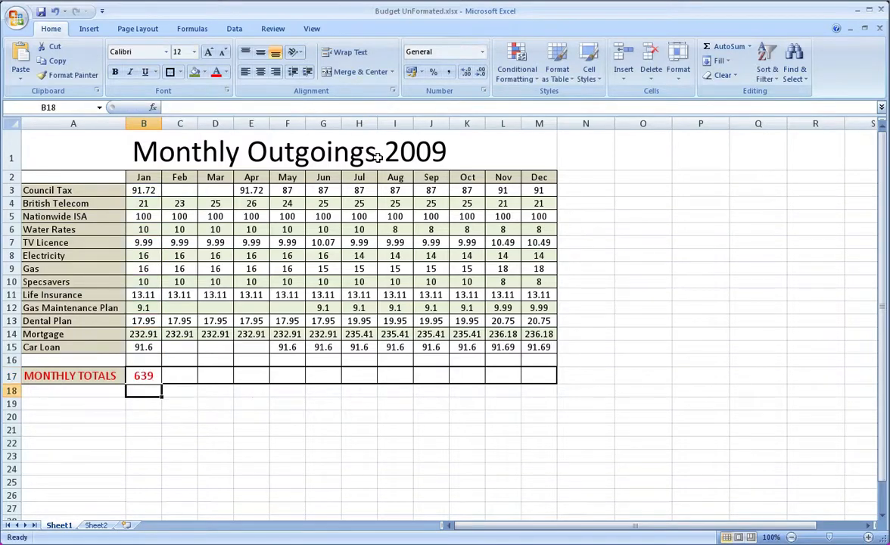
- Begin the February total formula in C17 with =sum
key("Up")
key("Right")
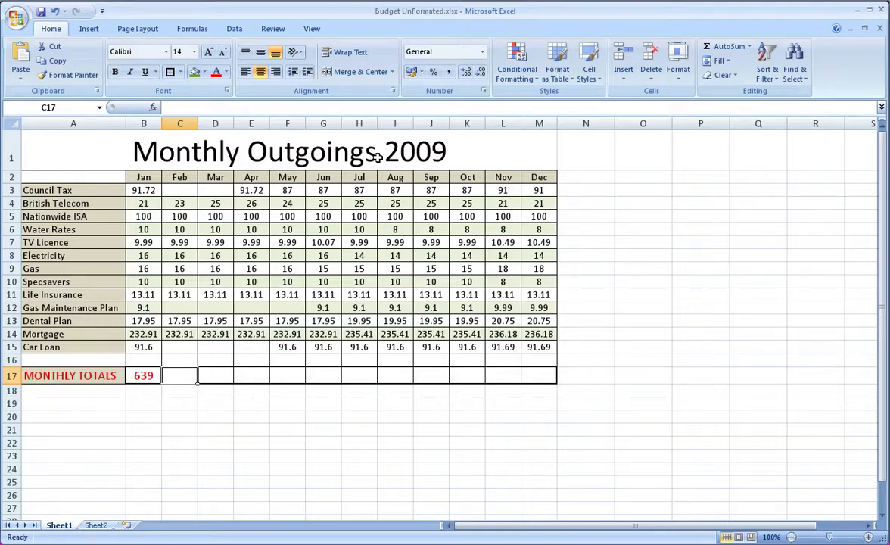
type("=")
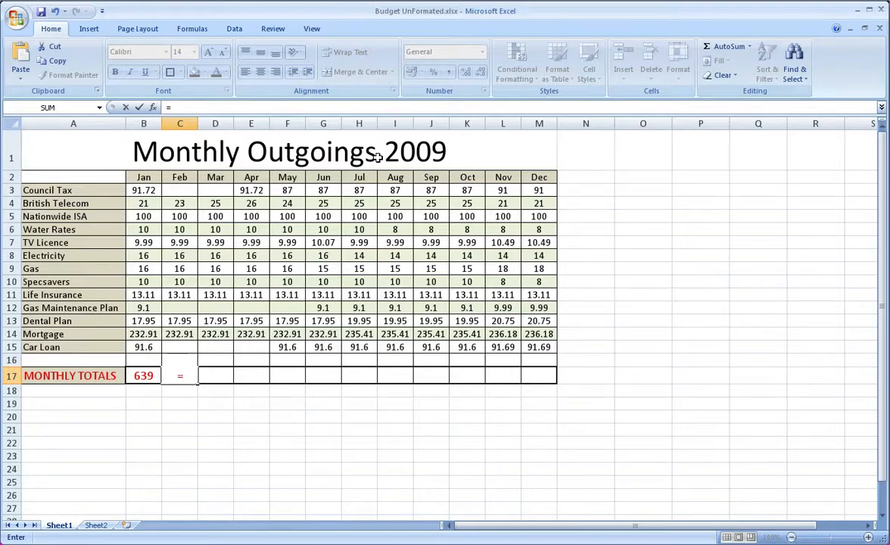
type("sum")
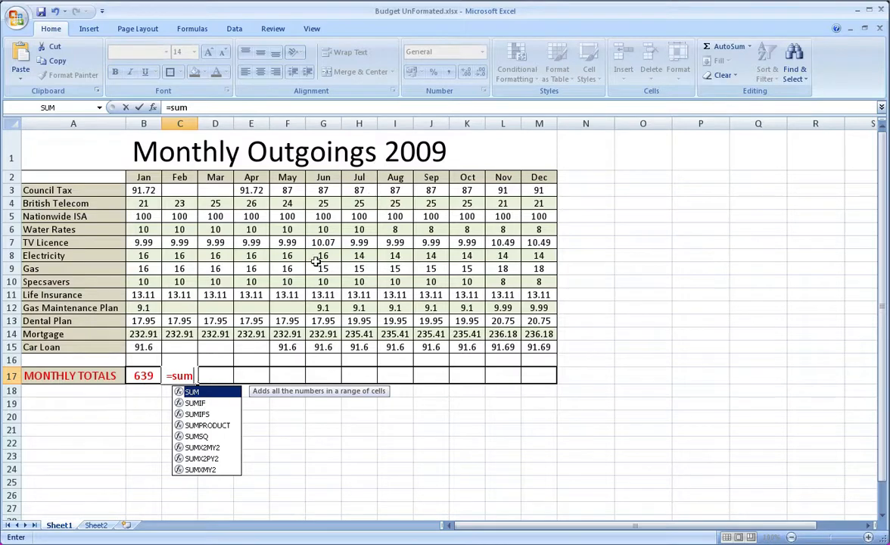
- Examine the descriptions of the suggested functions beginning with SUM, including SUMIF, SUMSQ and SUMX2MY2
left_click(209, 406)
left_click(212, 393)
left_click(208, 403)
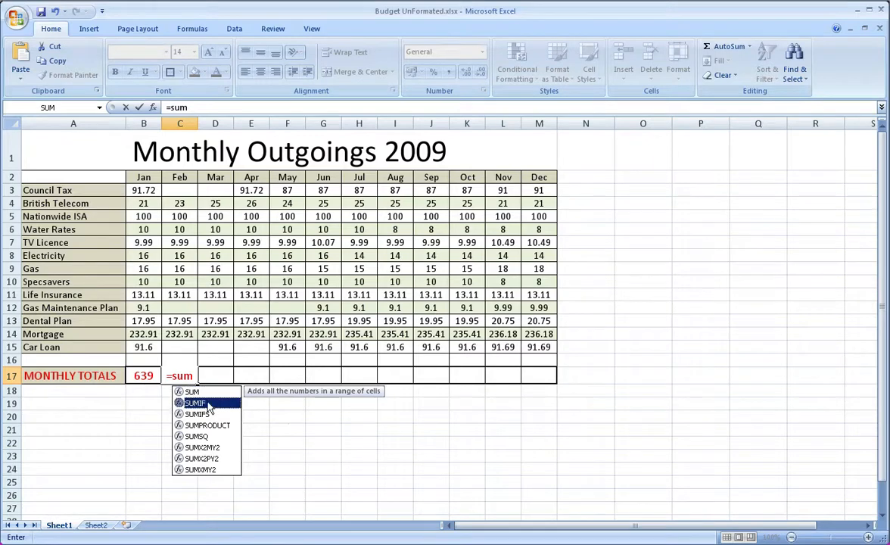
left_click(207, 393)
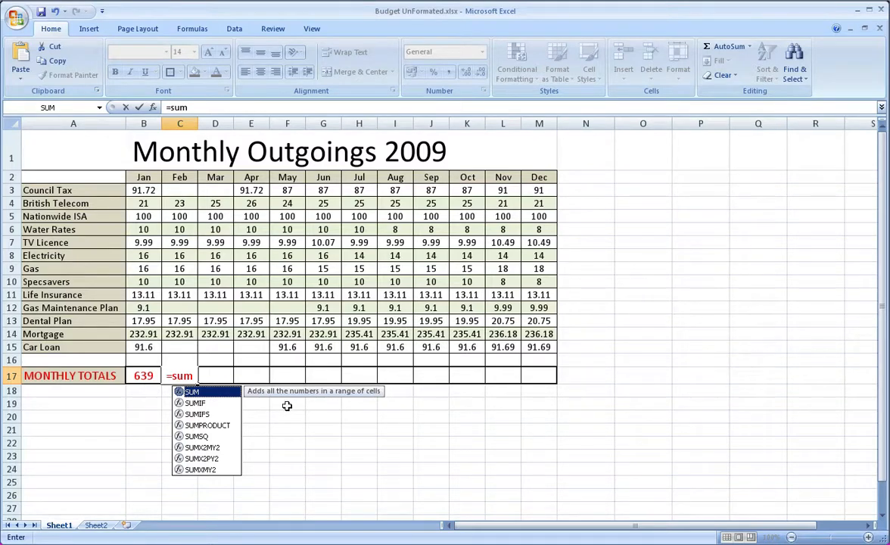
left_click(204, 403)
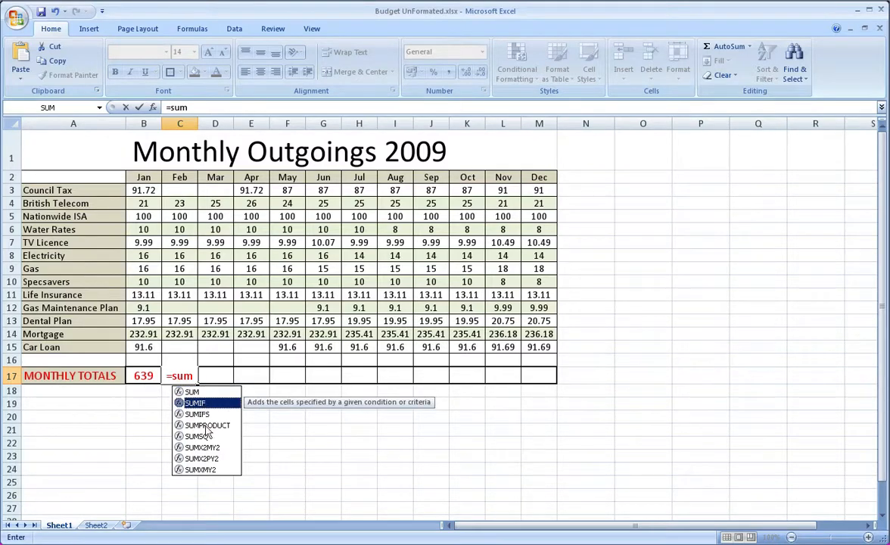
key("Down")
key("Down")
key("Down")
key("Down")
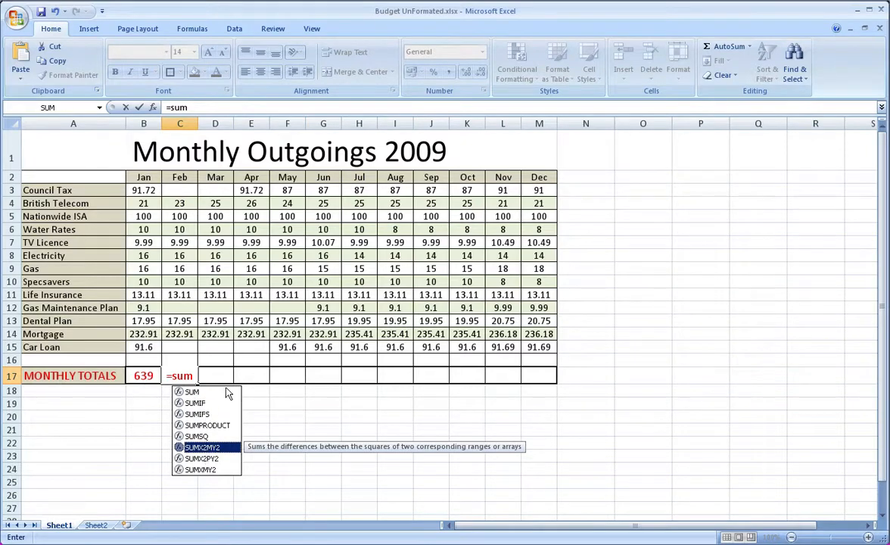
key("Up")
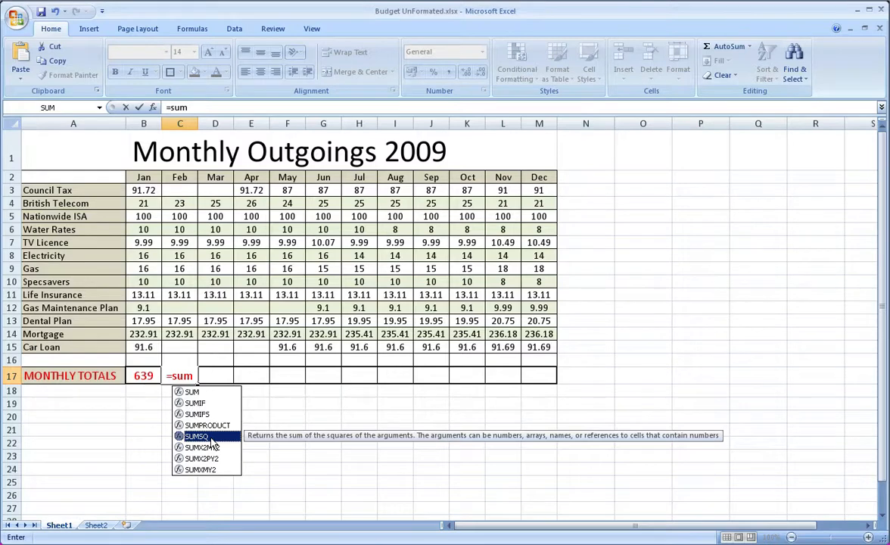
- Complete the February total in C17 with the suggested SUM function over the range c3:c15
left_click(201, 393)
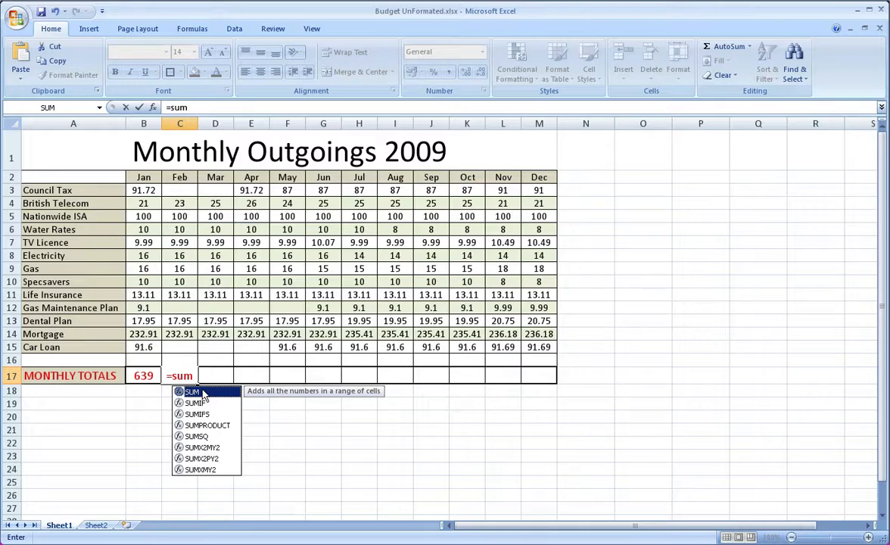
double_click(202, 393)
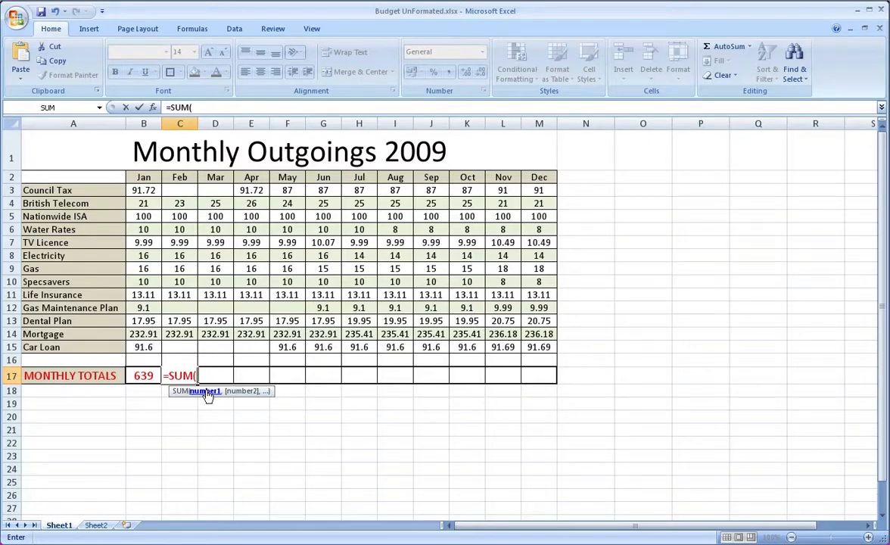
type("c3")
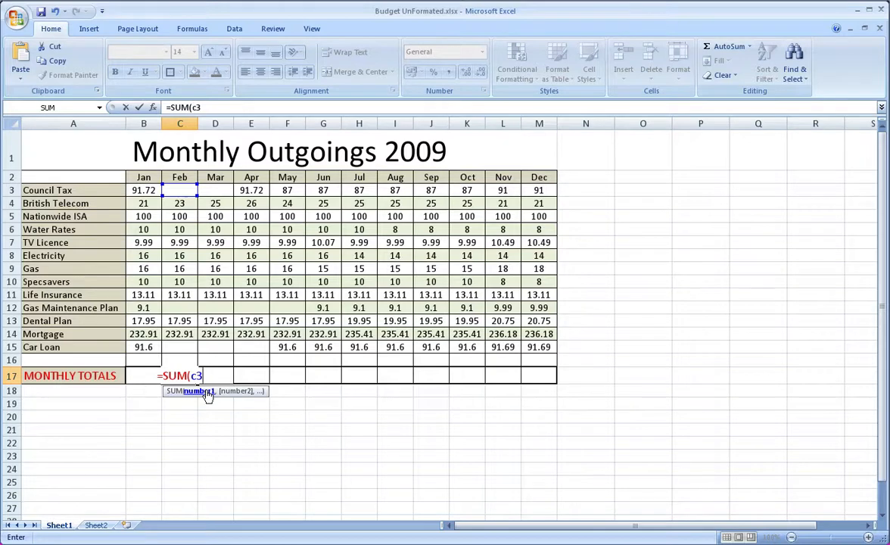
type(":")
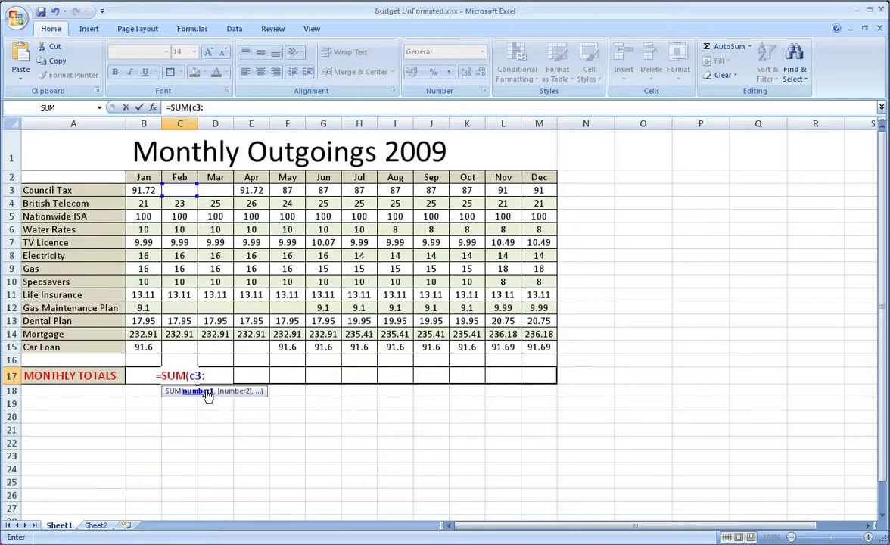
type("c15")
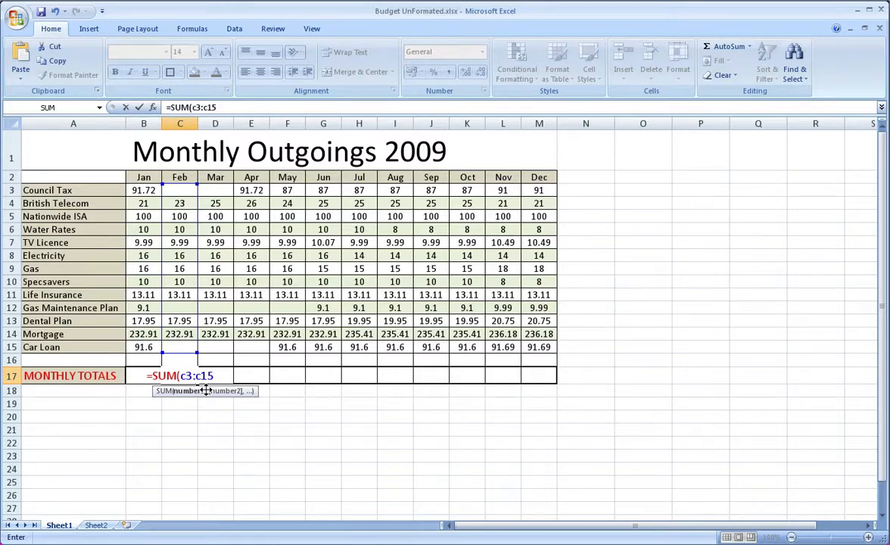
type(")")
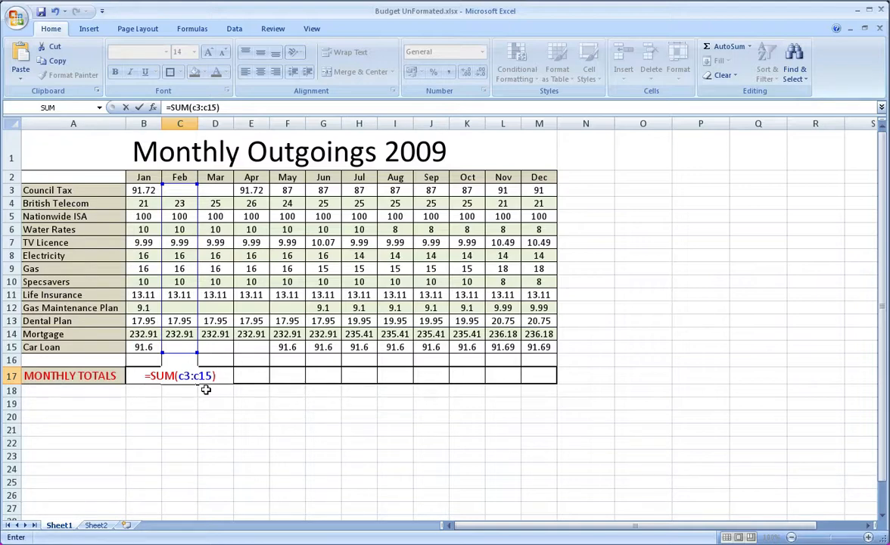
key("Return")
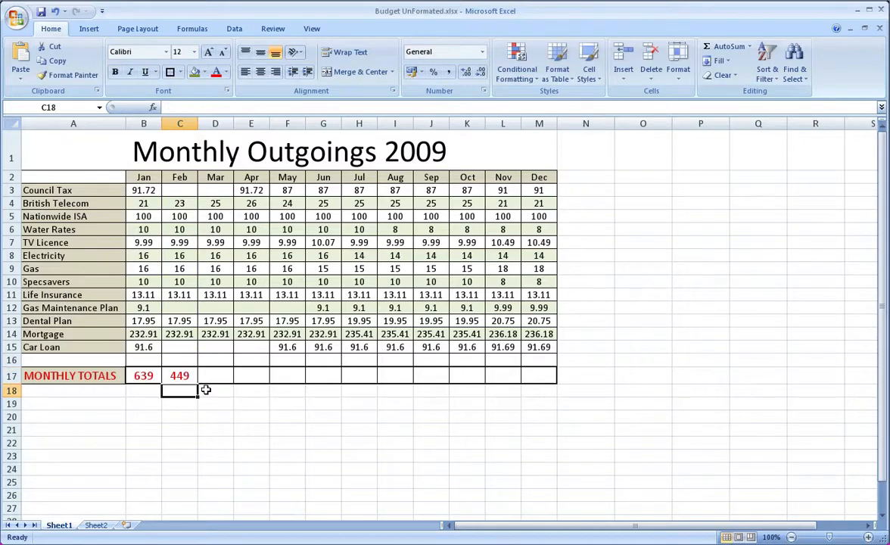
- Enter the March total in D17 with the formula =sum(d3:d15)
key("Up")
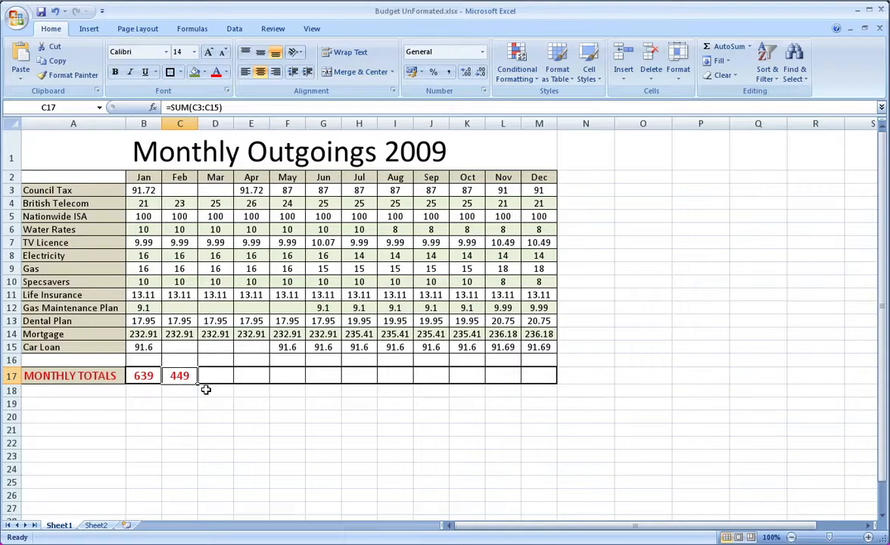
key("Right")
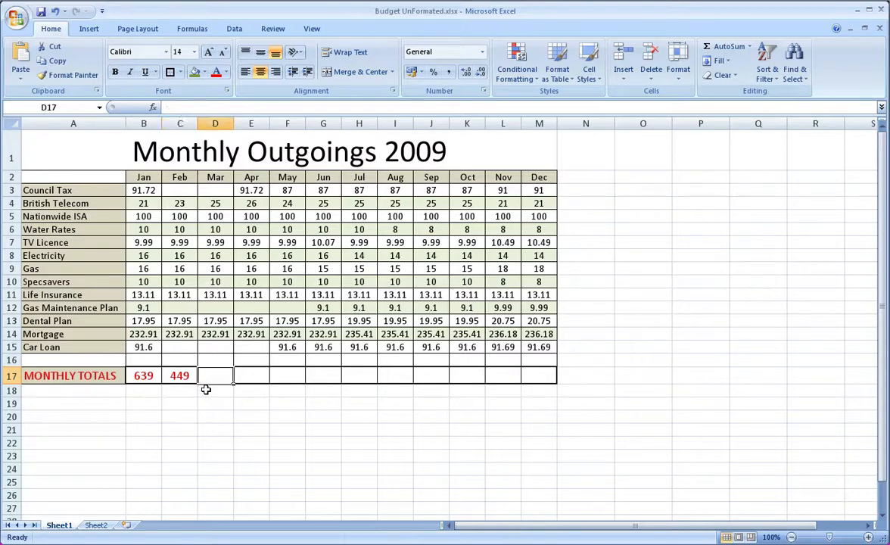
type("=")
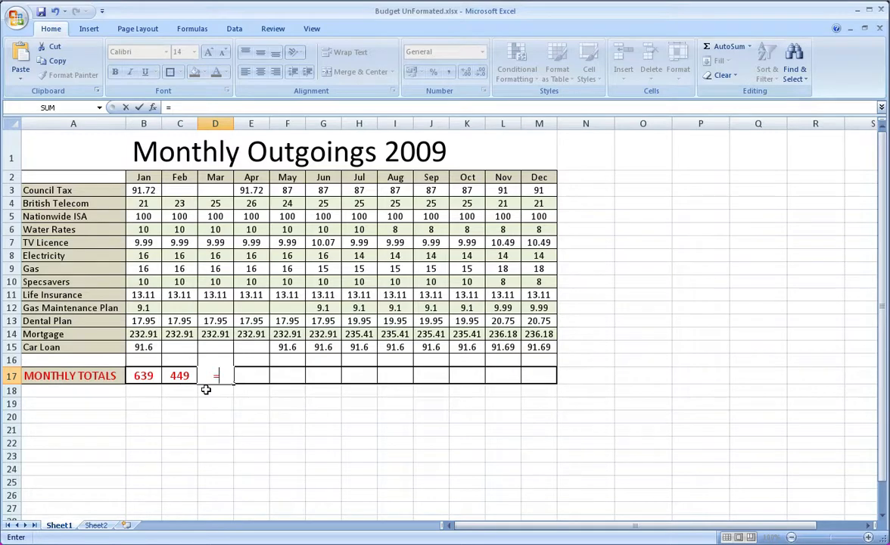
type("sum")
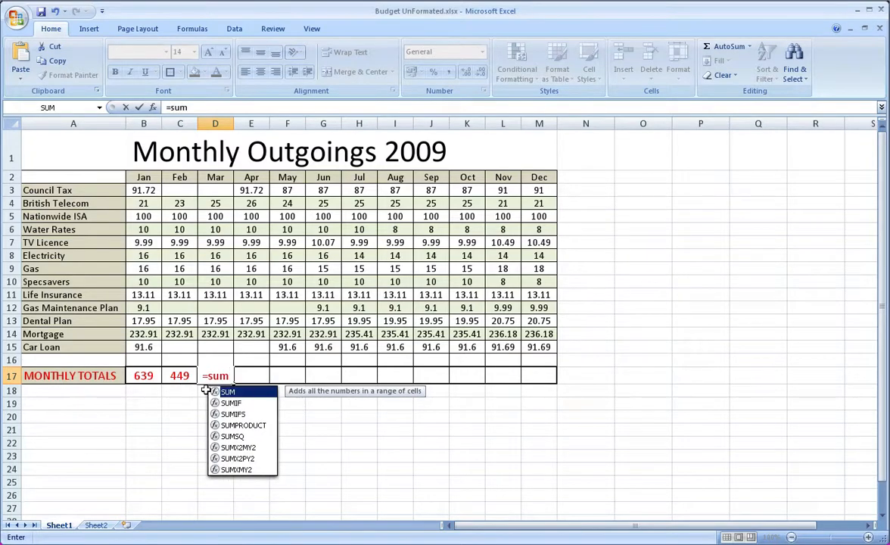
type("(")
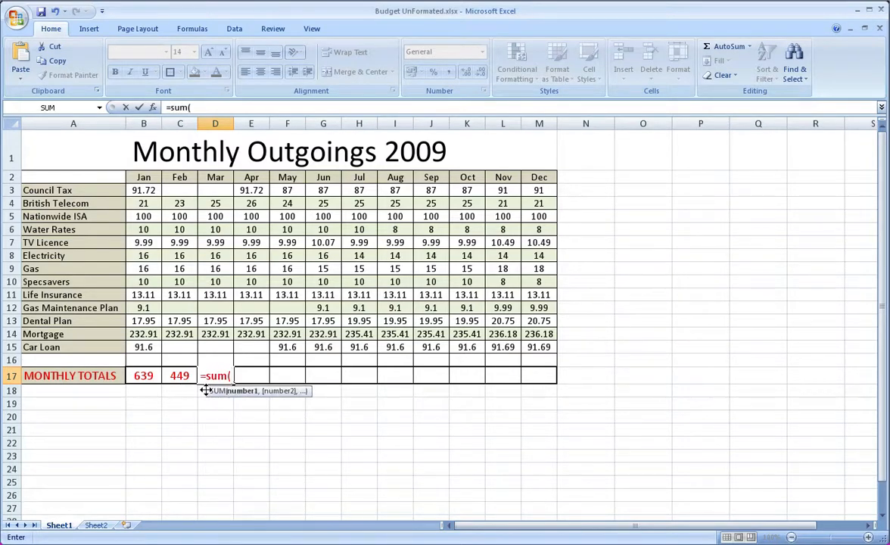
type("d3")
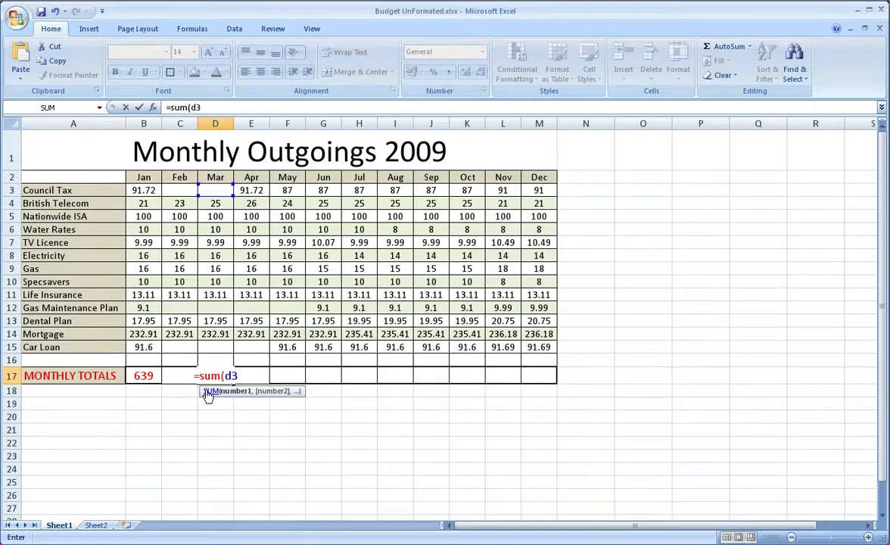
type(":d15)")
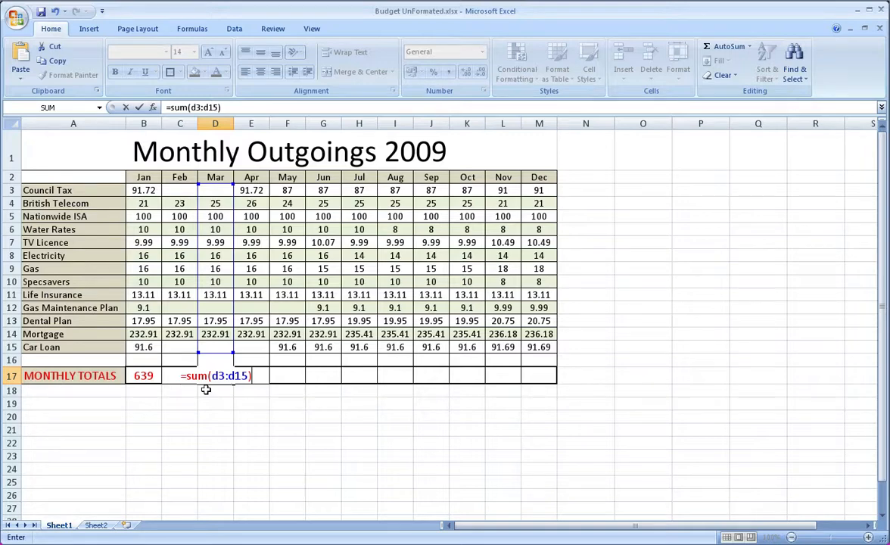
key("Return")
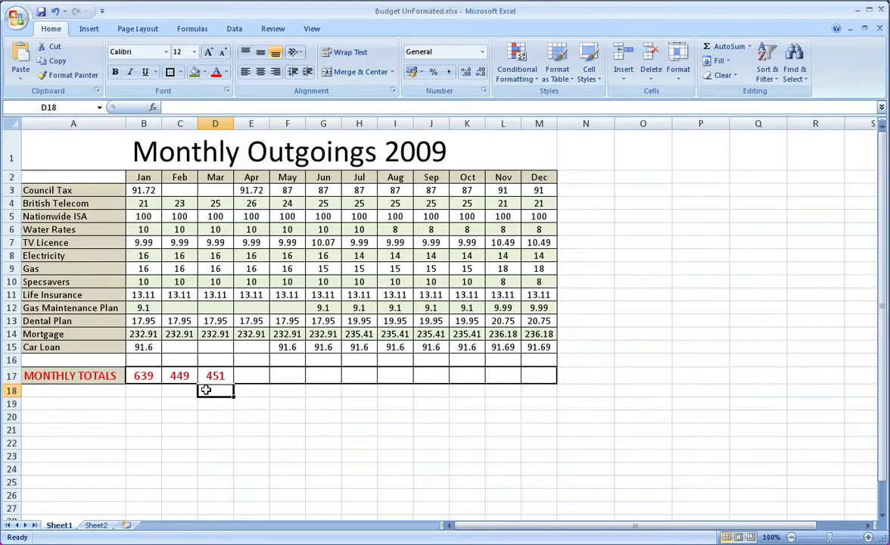
- Compare the SUM formulas in C17 and D17 with the January total formula in B17
key("Up")
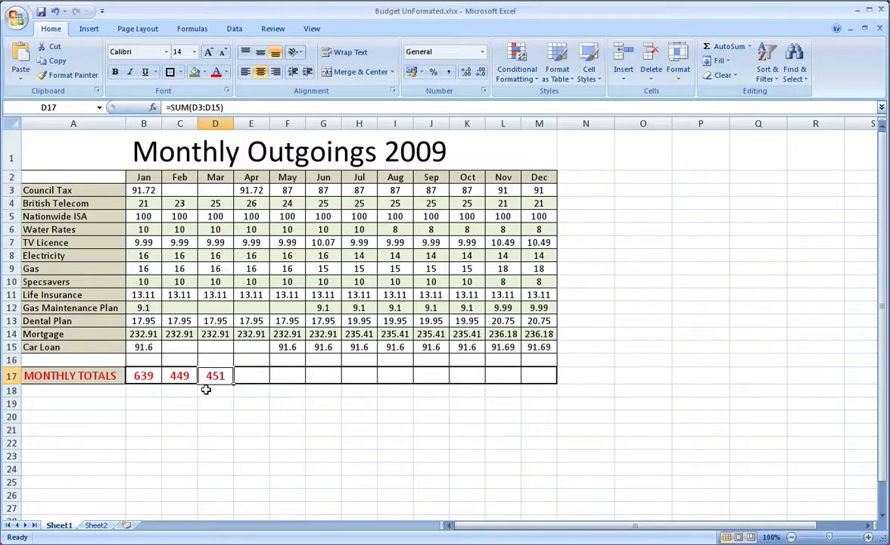
key("Left")
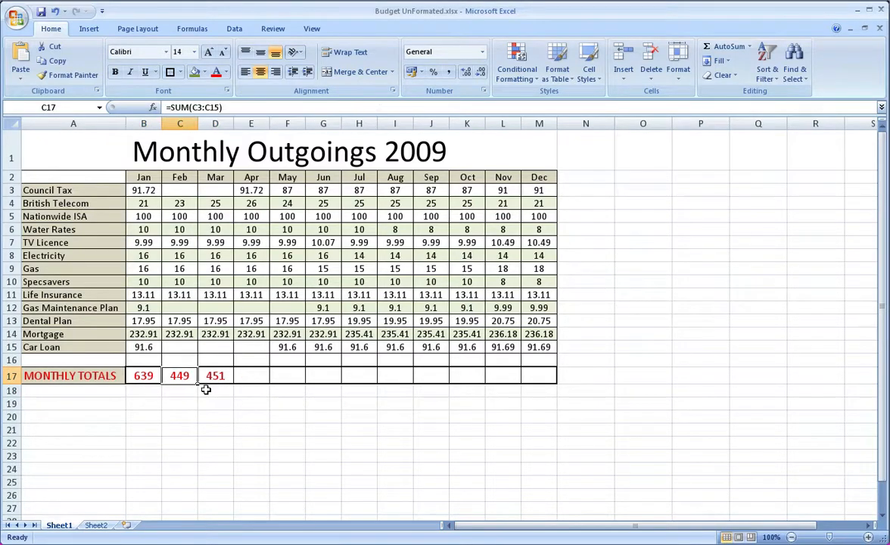
key("Left")
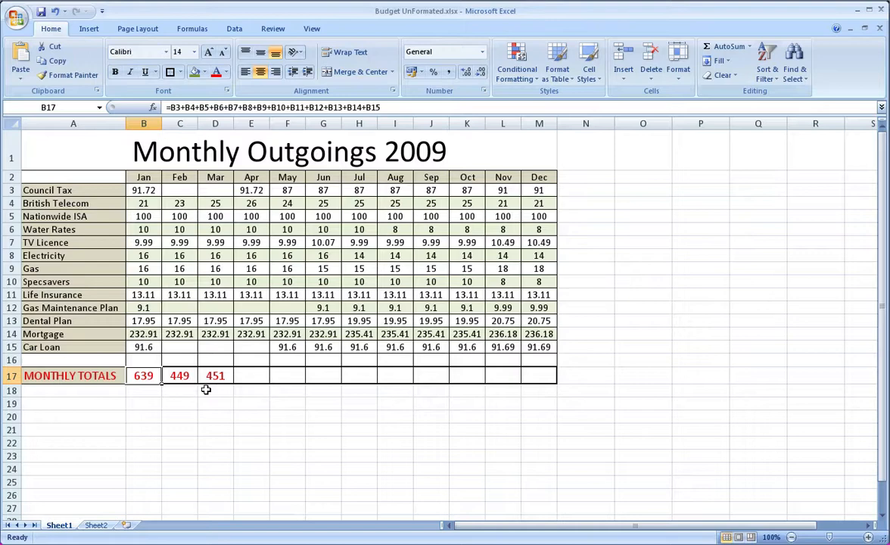
key("Right")
key("Right")
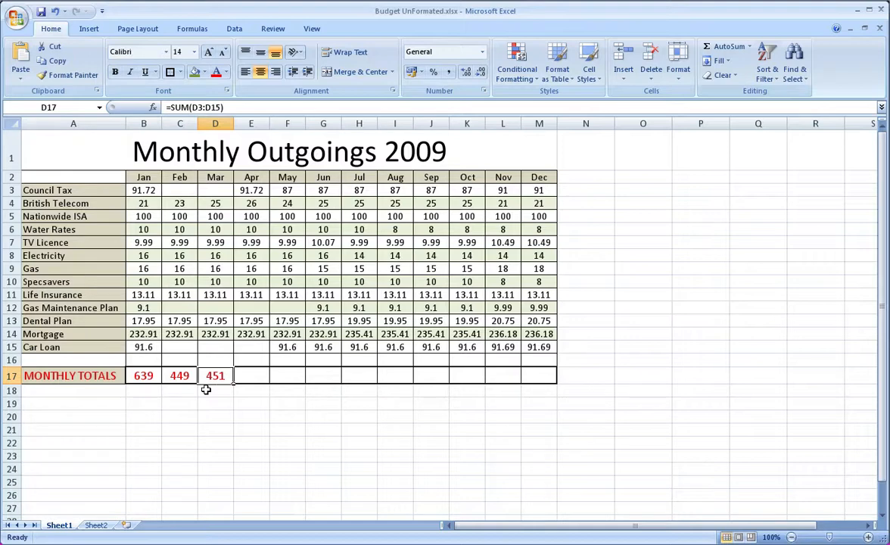
- Enter the April total in E17 with =sum(E3:E15), picking the range of April expenses directly on the sheet
key("Right")
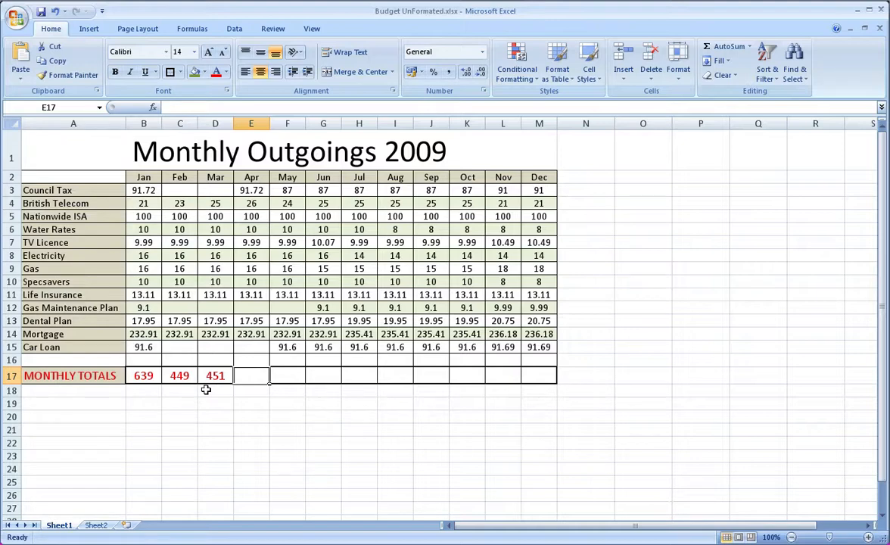
type("=")
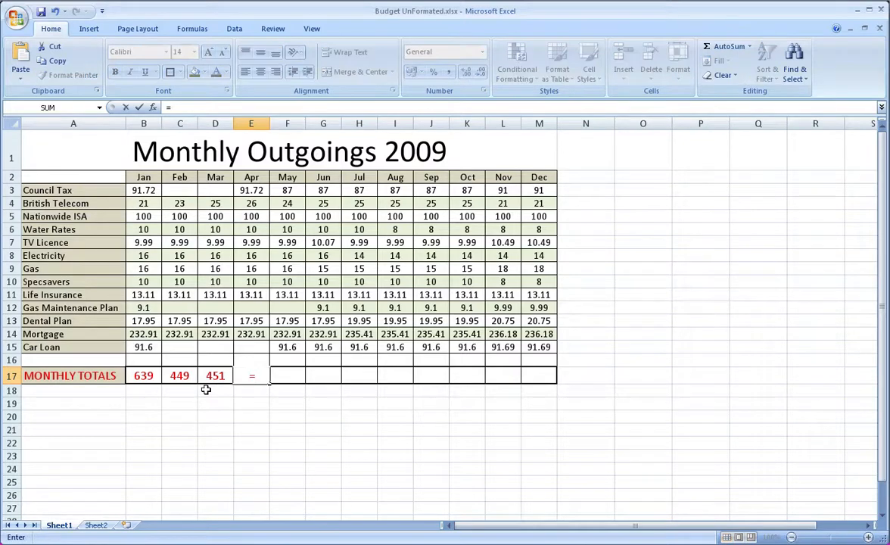
type("sum")
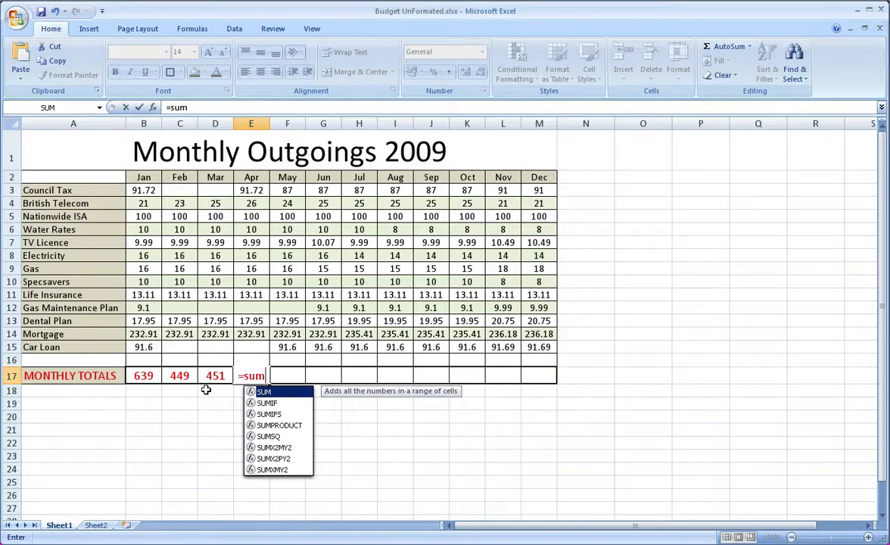
type("(")
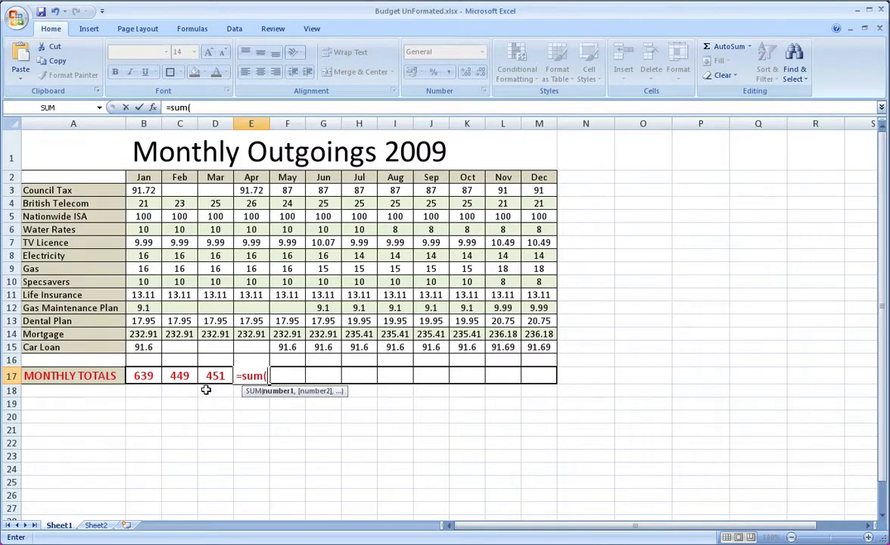
left_click(253, 190)
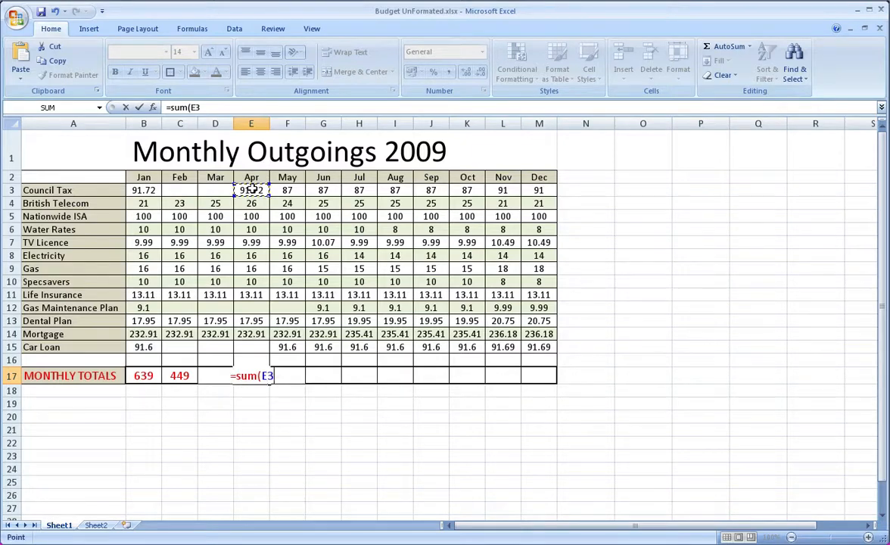
left_click_drag(253, 190, 247, 347)
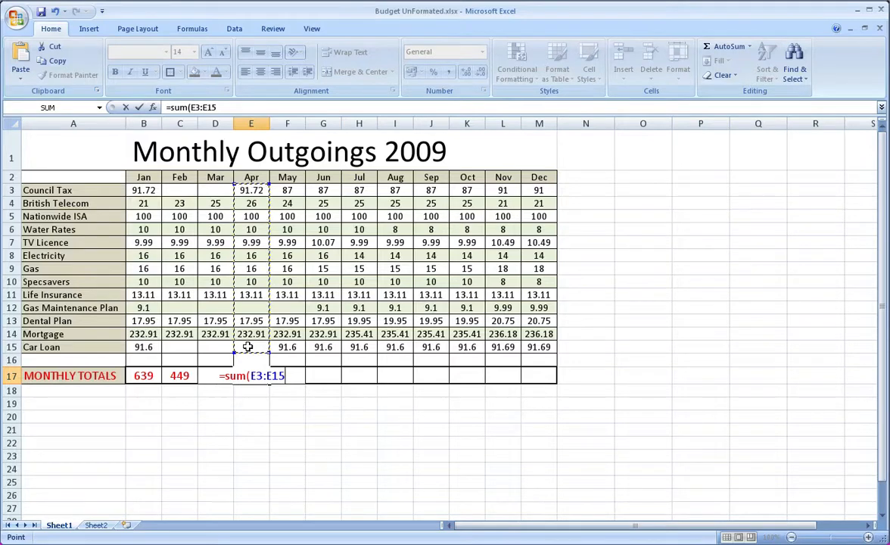
type(")")
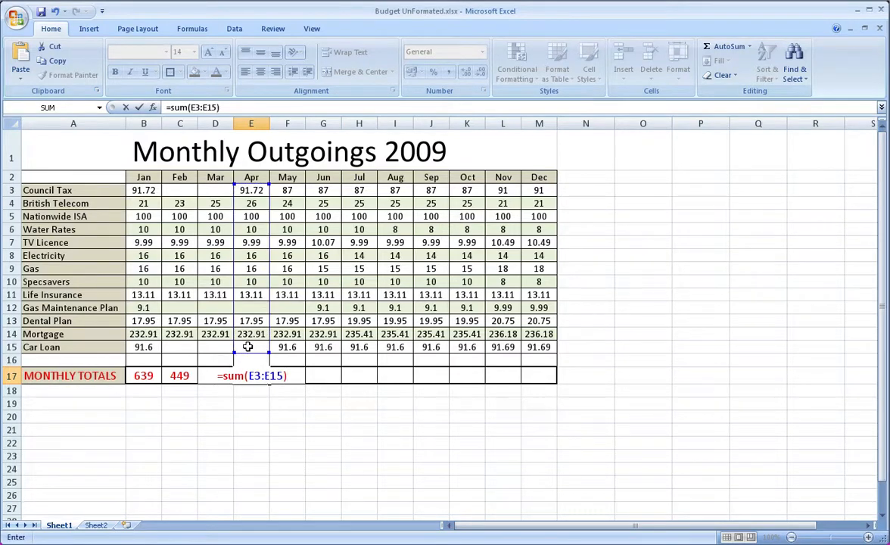
key("Return")
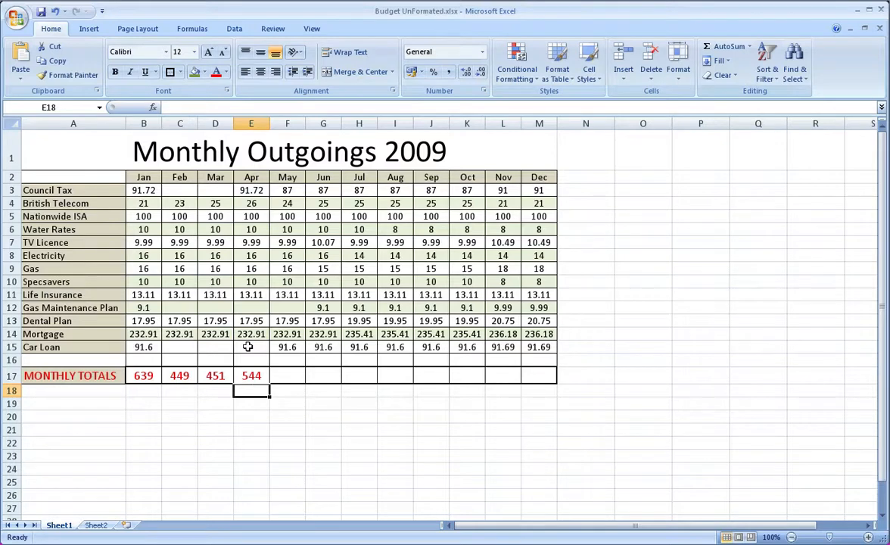
- Enter the May total in F17 with a SUM of the May expenses, selecting the range F3:F15 on the sheet
key("Up")
key("Right")
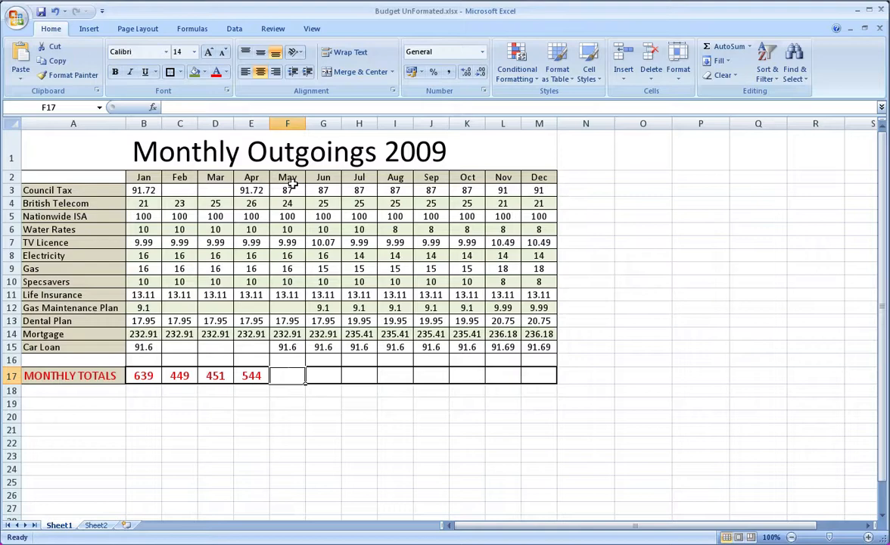
type("=sum(")
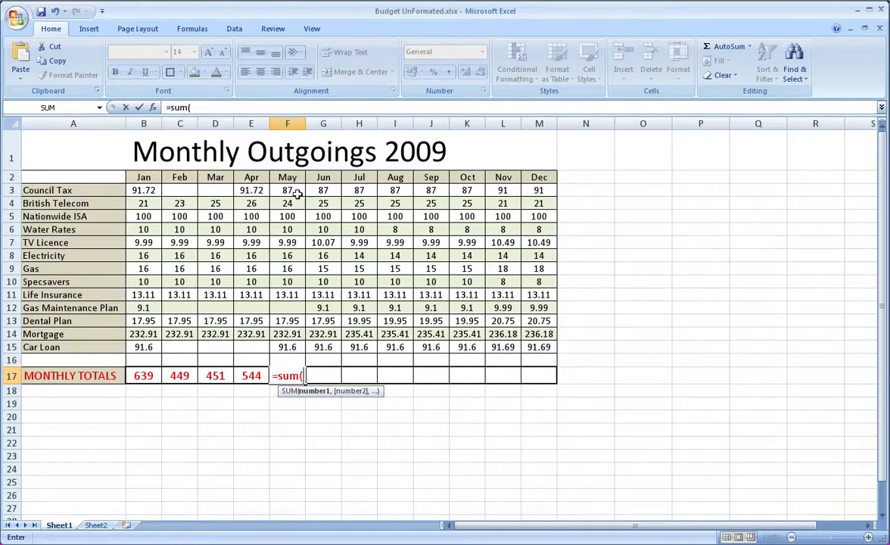
left_click_drag(287, 190, 290, 346)
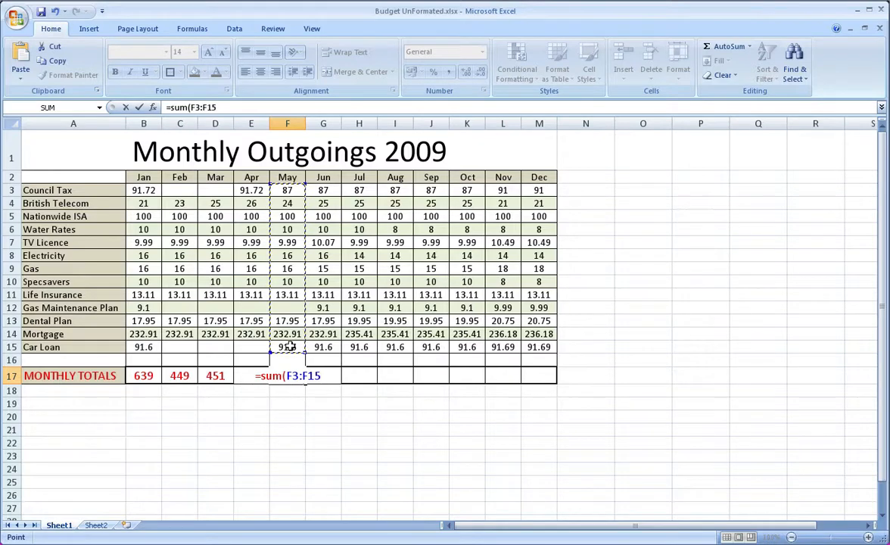
key("Return")
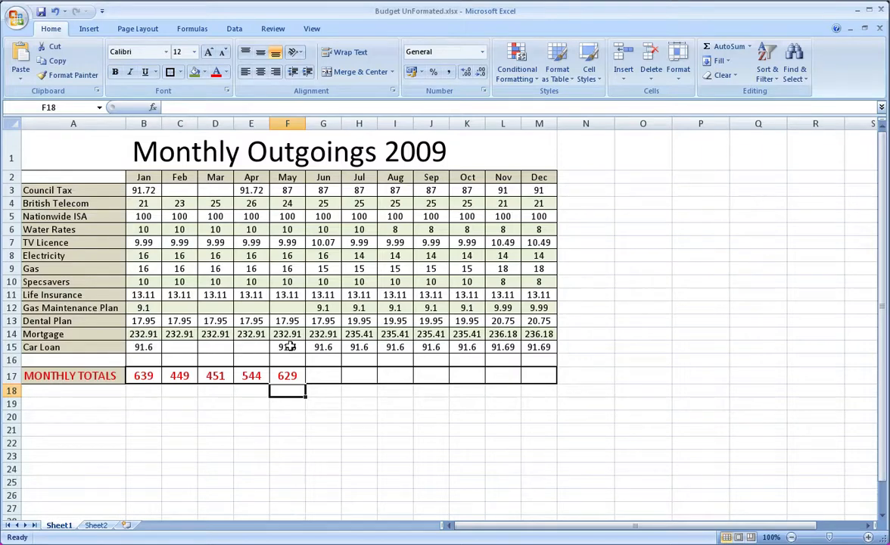
- Copy the May total formula from F17 and paste it into the June total cell G17
key("Up")
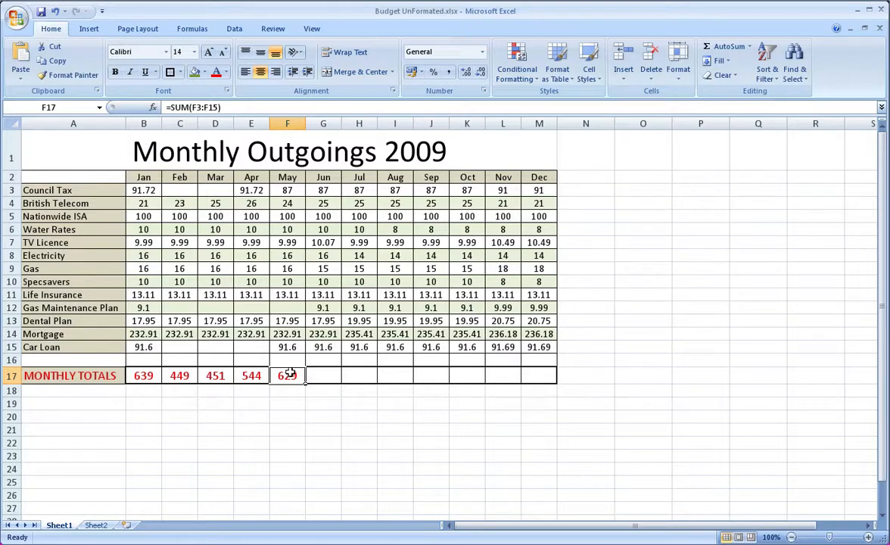
left_click(56, 65)
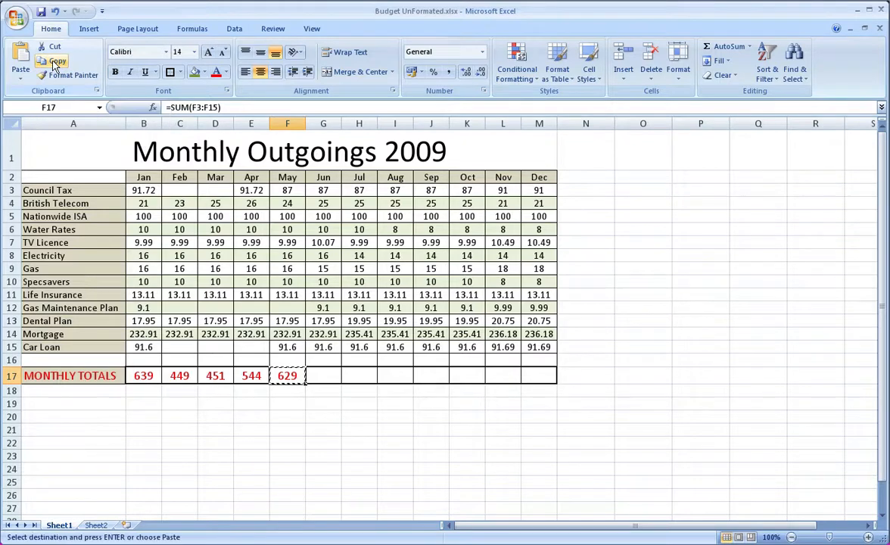
left_click(322, 376)
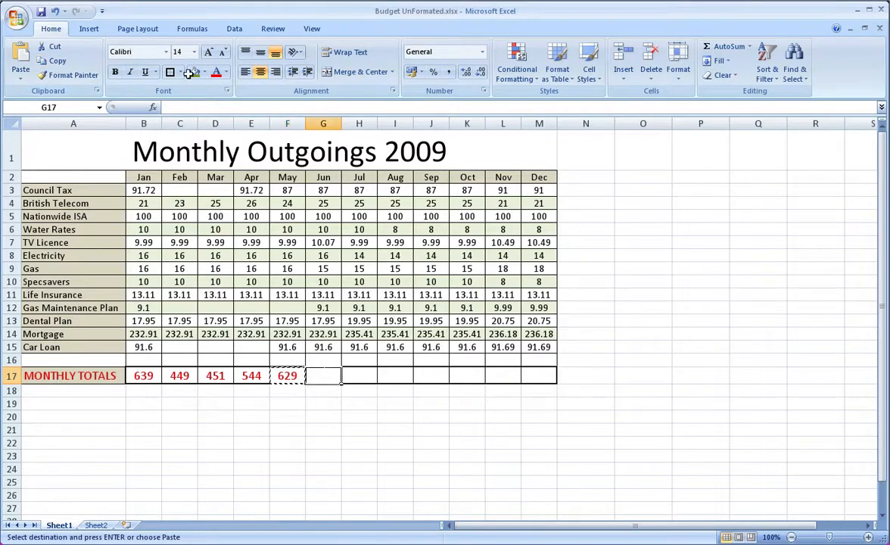
left_click(24, 53)
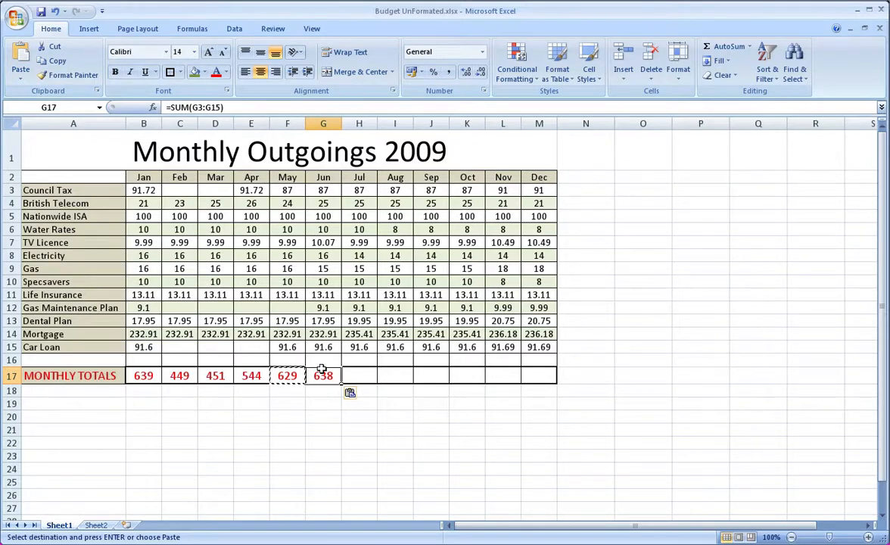
- Check the column references in the pasted June total formula in G17 against the May formula in F17
key("Escape")
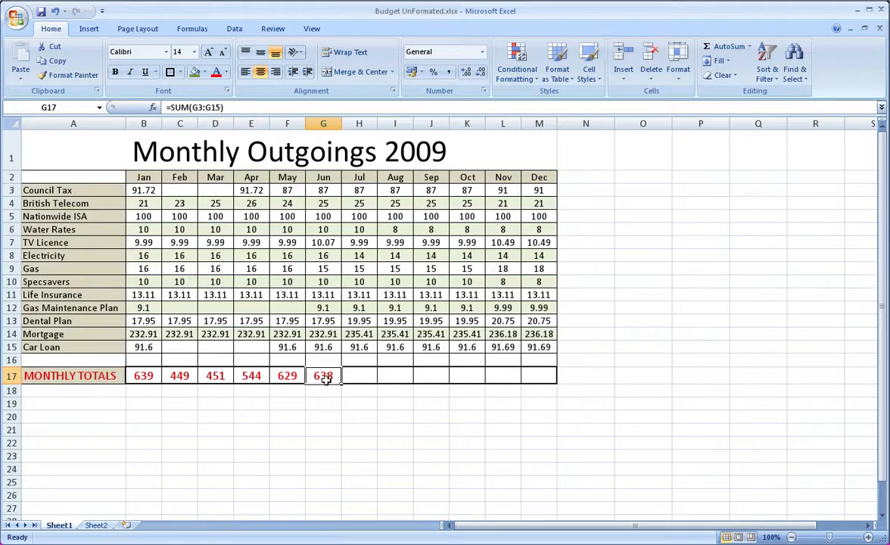
left_click(323, 177)
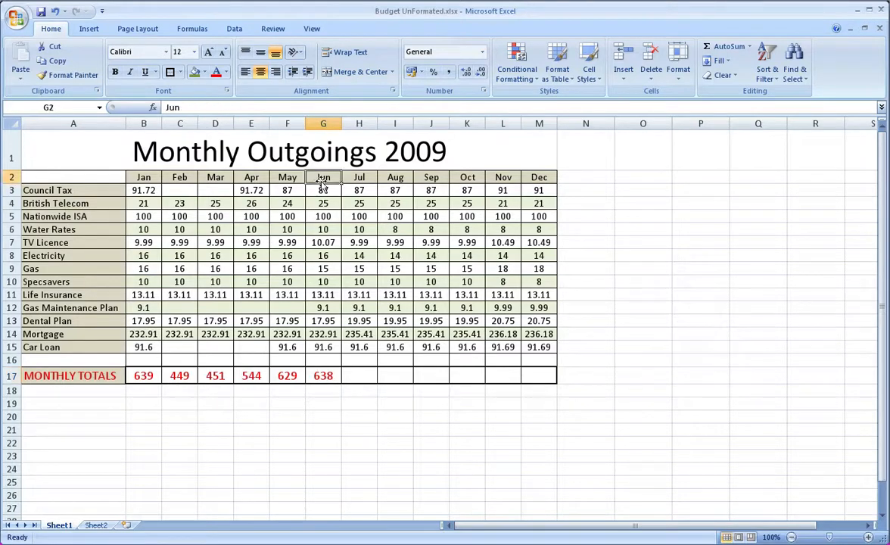
left_click(327, 123)
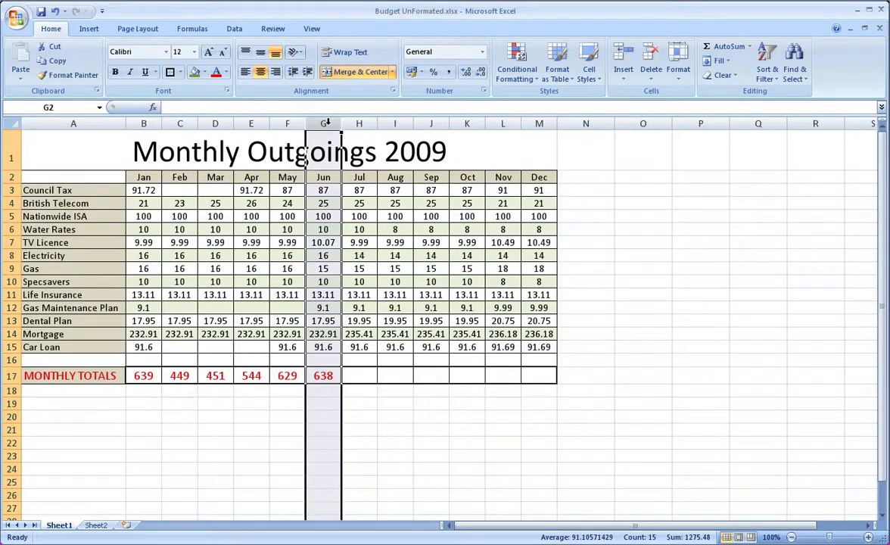
left_click(323, 376)
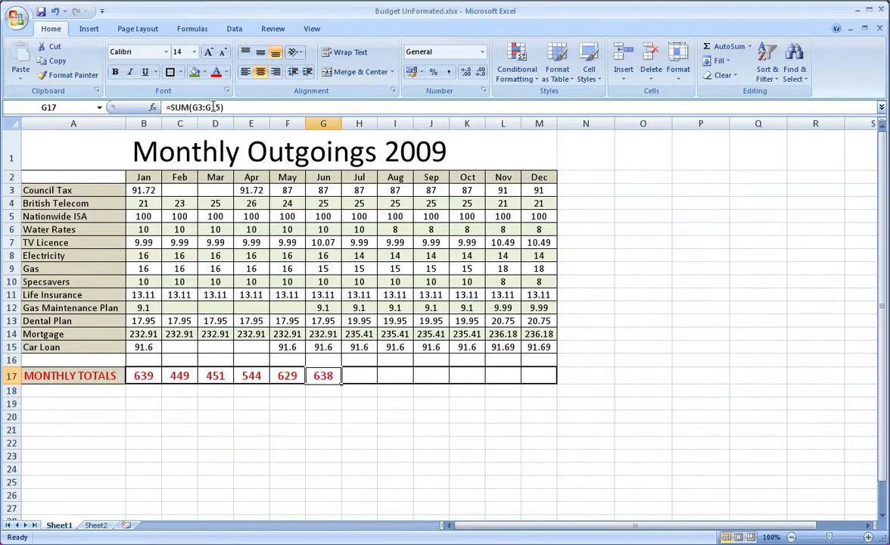
left_click(191, 107)
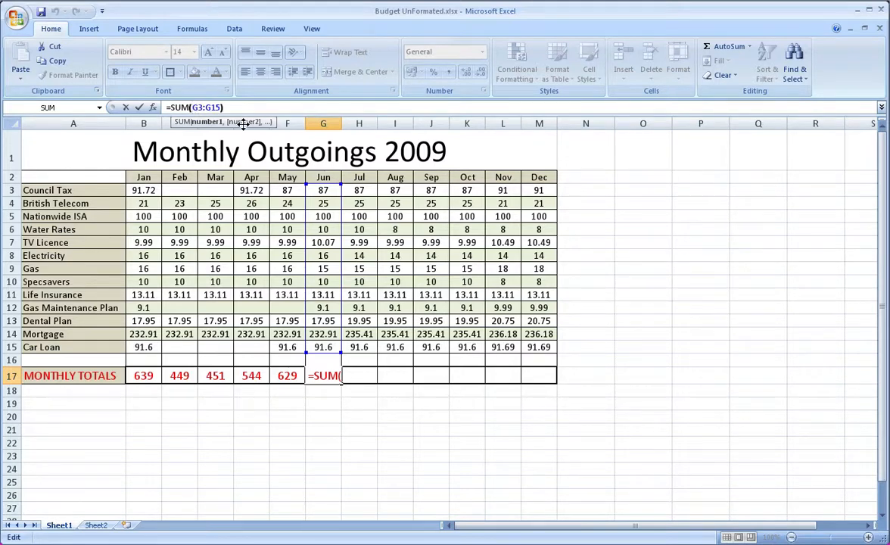
key("ctrl+Return")
key("Left")
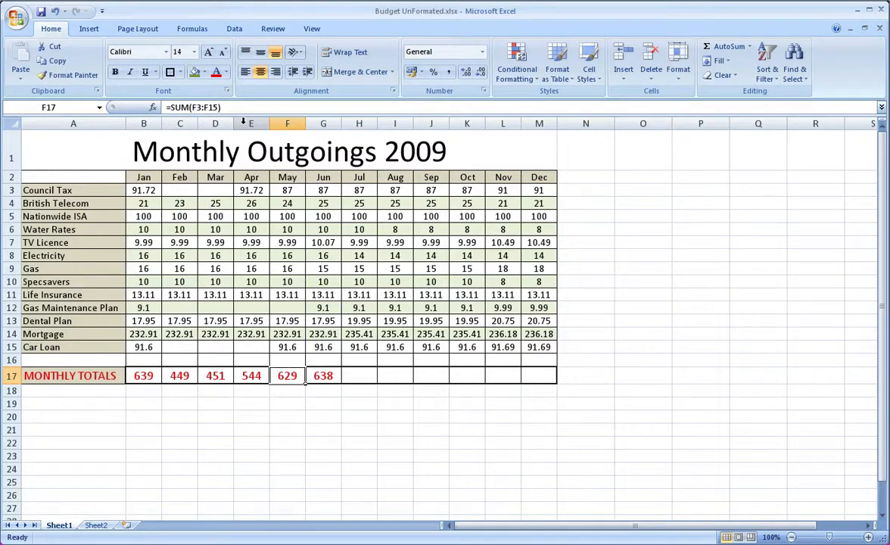
key("Right")
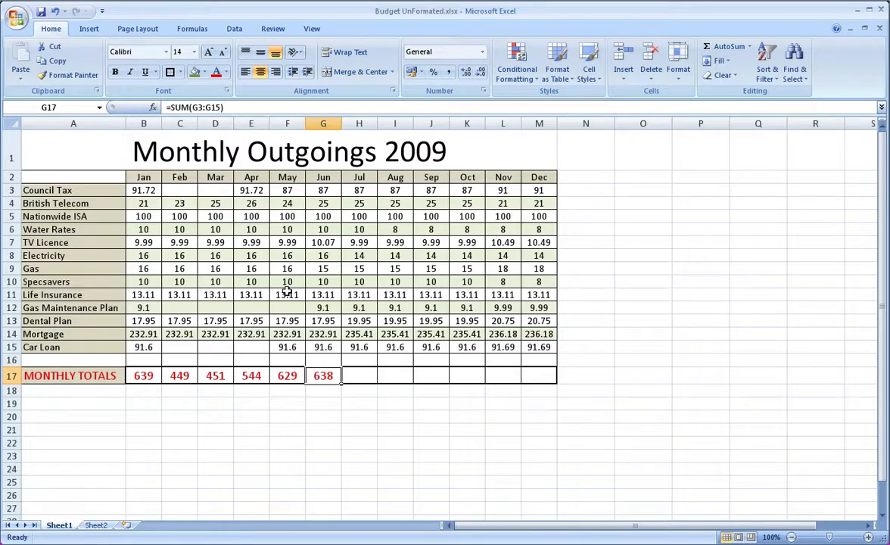
- Copy the June total formula from G17 and paste it into the July to December total cells H17:M17
left_click(292, 387)
left_click(316, 374)
key("ctrl+c")
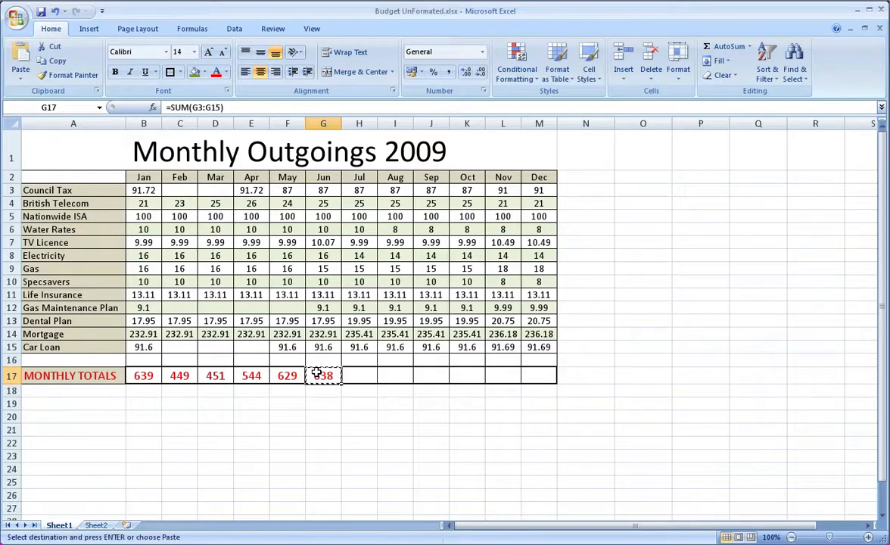
left_click(364, 377)
left_click_drag(373, 376, 534, 386)
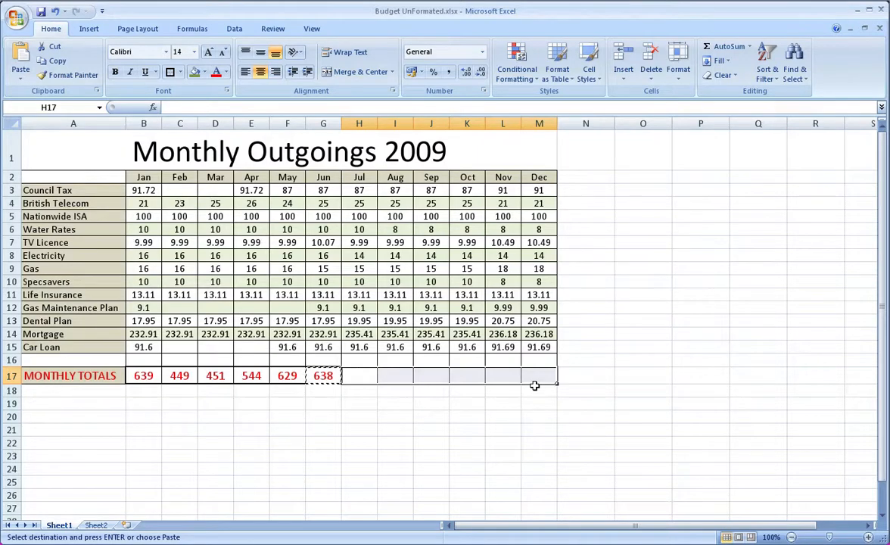
key("ctrl+v")
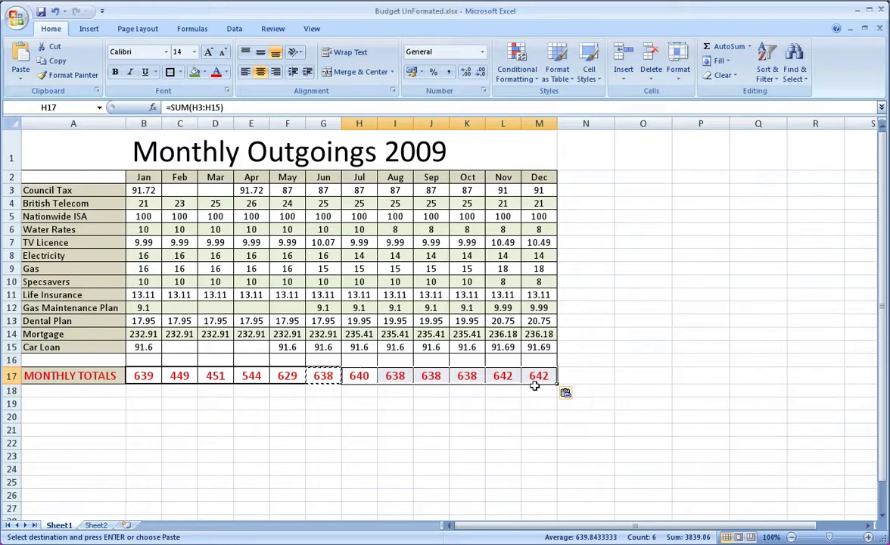
left_click(432, 408)
- Check the ranges used by the SUM formulas in the July to December totals, H17 through M17
left_click(356, 377)
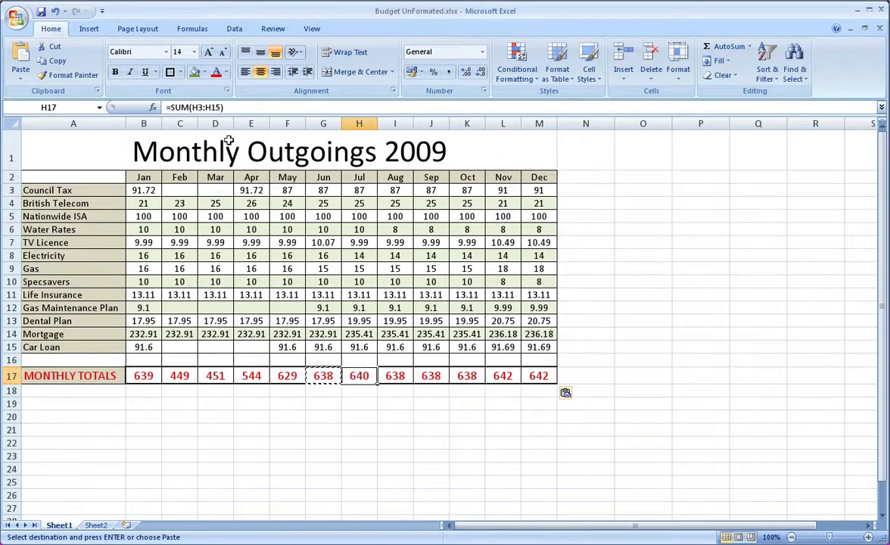
double_click(356, 376)
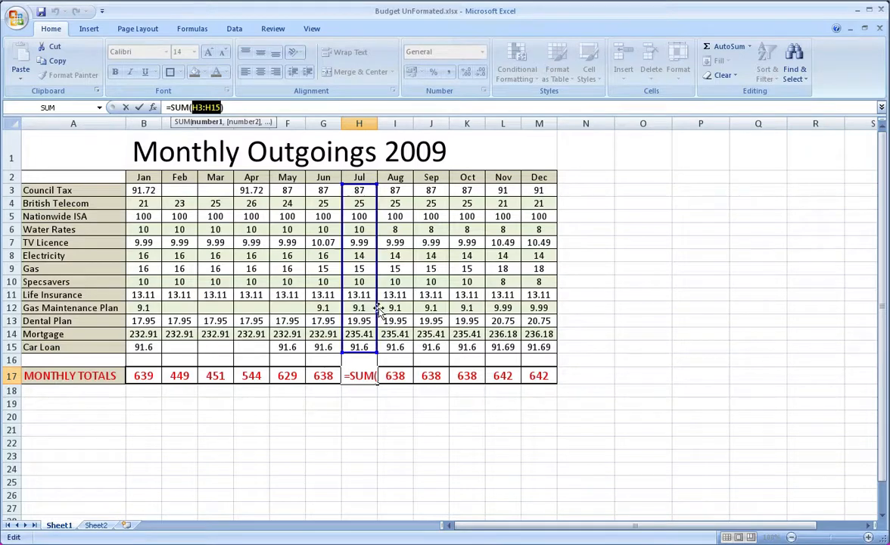
left_click(395, 375)
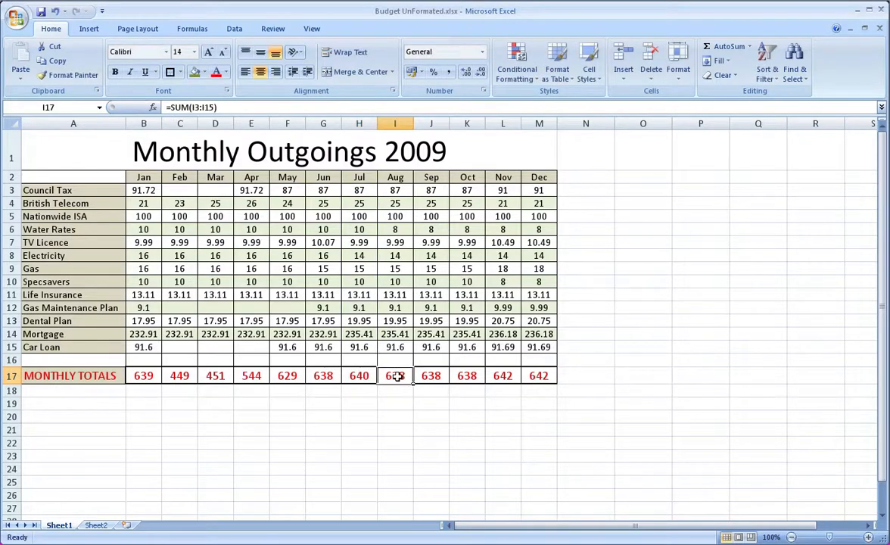
key("Right")
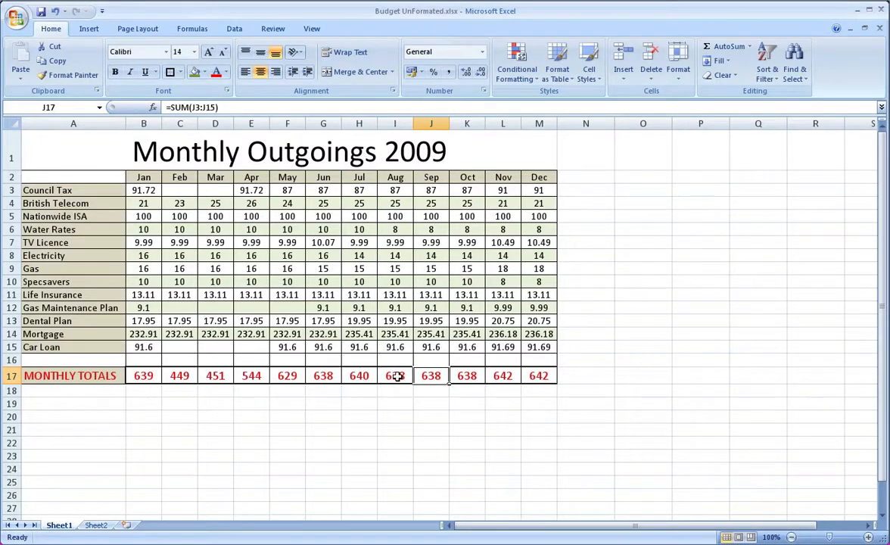
key("Right")
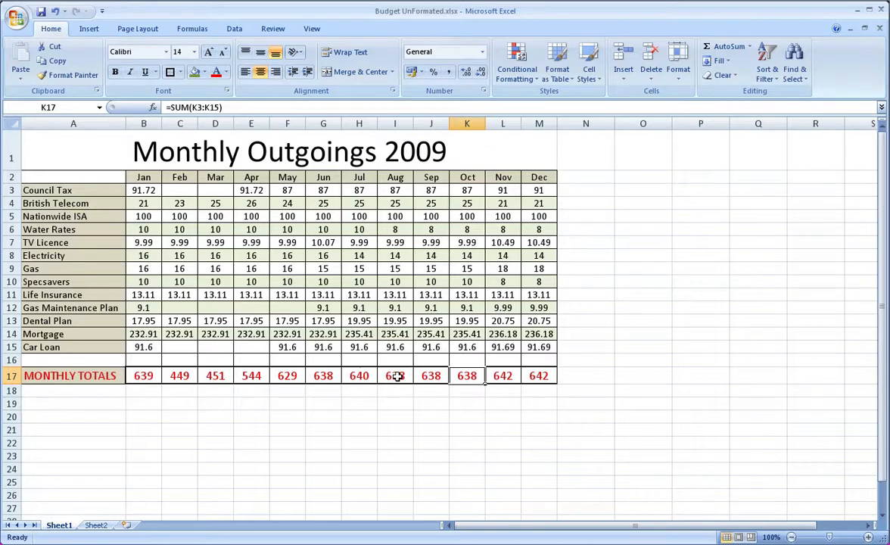
key("Right")
key("Right")
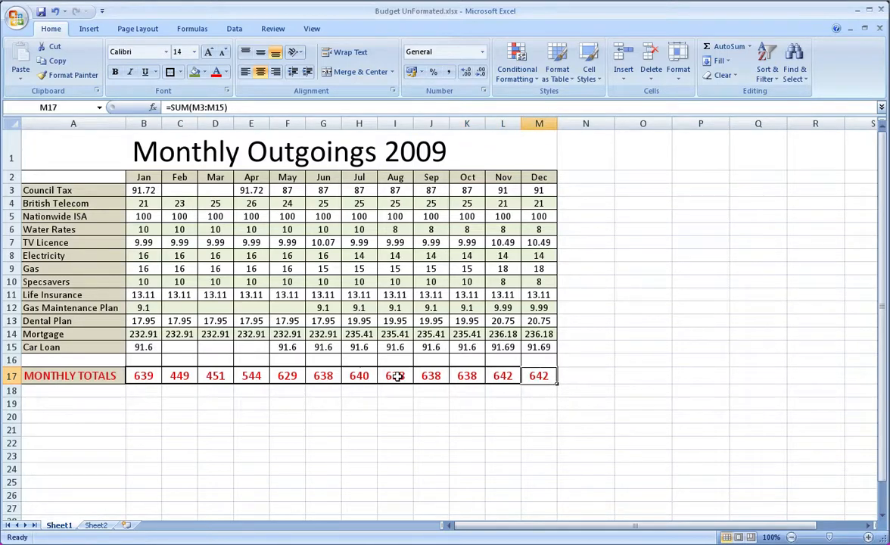
- Go back and forth along the monthly totals row to compare the SUM formulas from February to December
key("Left")
key("Left")
key("Left")
key("Left")
key("Left")
key("Left")
key("Left")
key("Left")
key("Left")
key("Left")
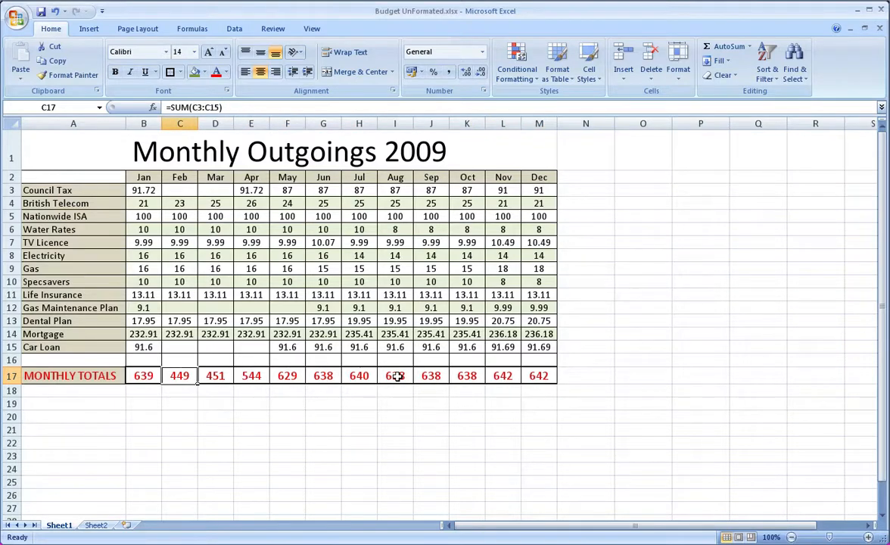
key("Right")
key("Right")
key("Right")
key("Right")
key("Right")
key("Right")
key("Right")
key("Right")
key("Right")
key("Right")
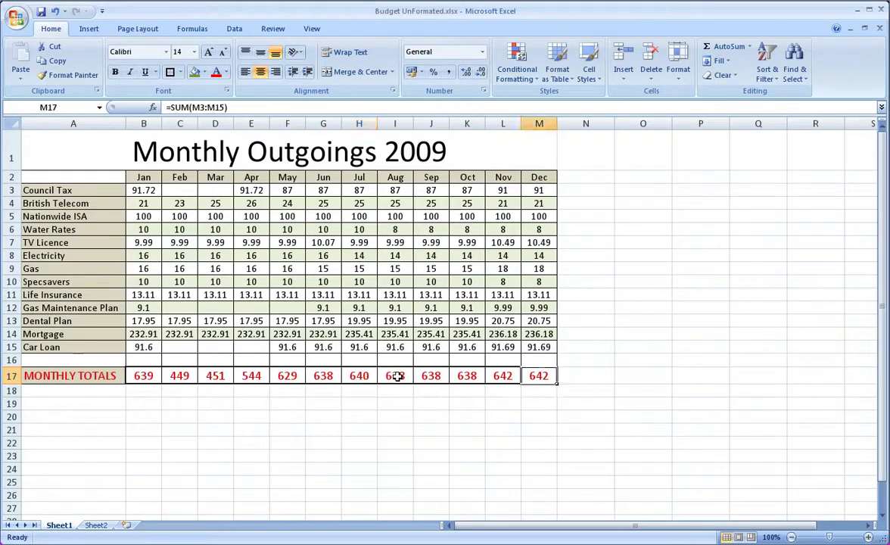
key("Left")
key("Left")
key("Left")
key("Left")
key("Left")
key("Left")
key("Left")
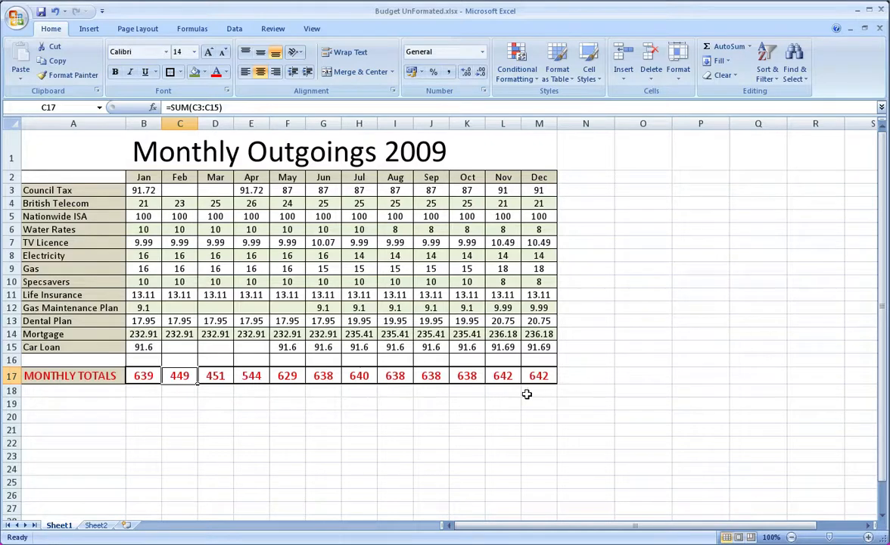
- Clear the contents of all monthly totals in B17:M17, keeping the cell formatting
mouse_move(538, 376)
left_mouse_down()
mouse_move(182, 375)
mouse_move(524, 374)
left_mouse_up()
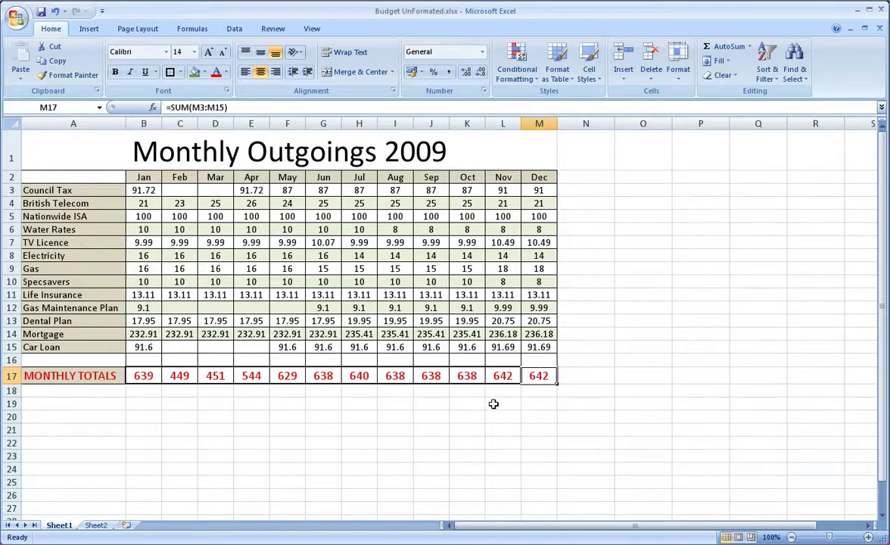
left_click(529, 403)
left_click_drag(530, 376, 134, 376)
left_click(721, 75)
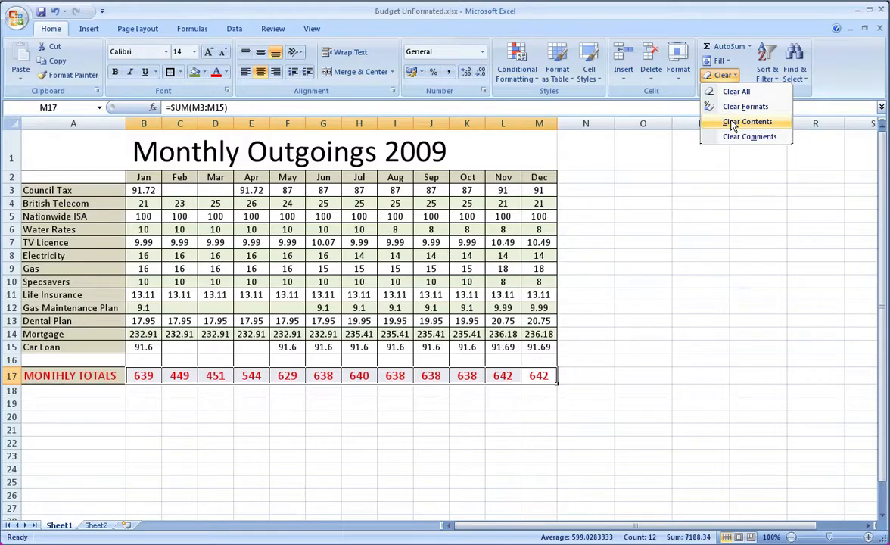
left_click(732, 123)
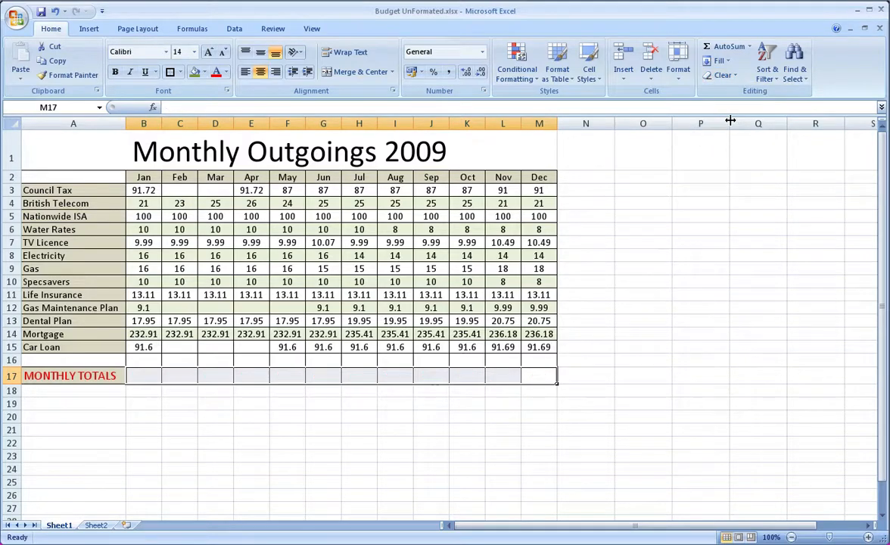
- Enter the January total in B17 with =sum(, selecting the January expenses B3:B15 on the sheet
left_click(152, 379)
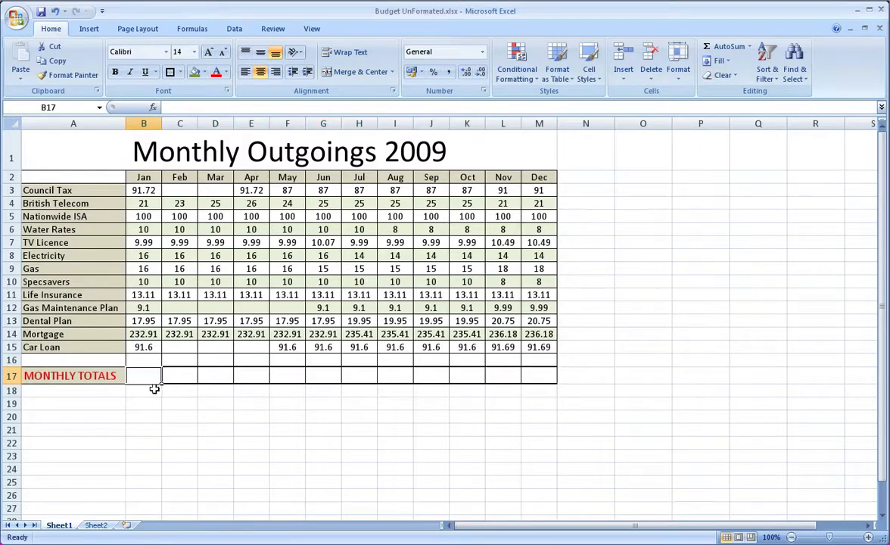
type("fg")
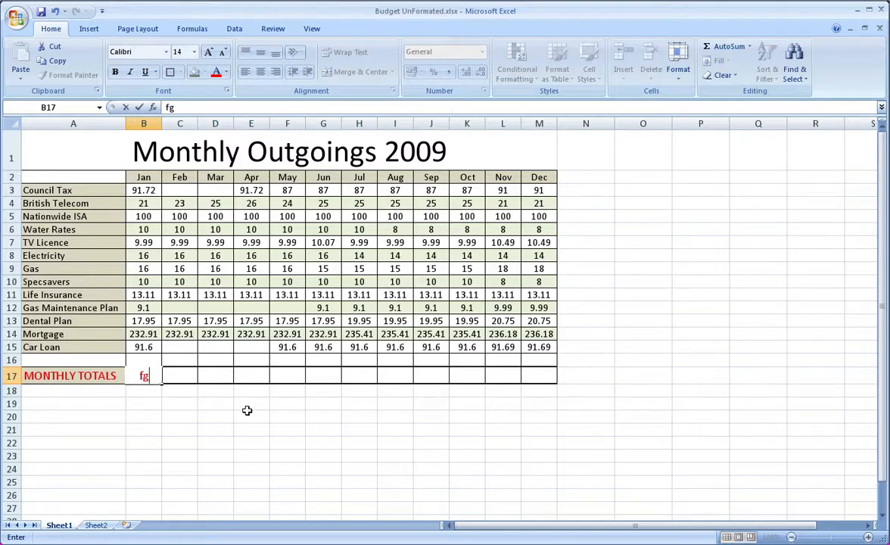
key("BackSpace")
key("BackSpace")
type("=")
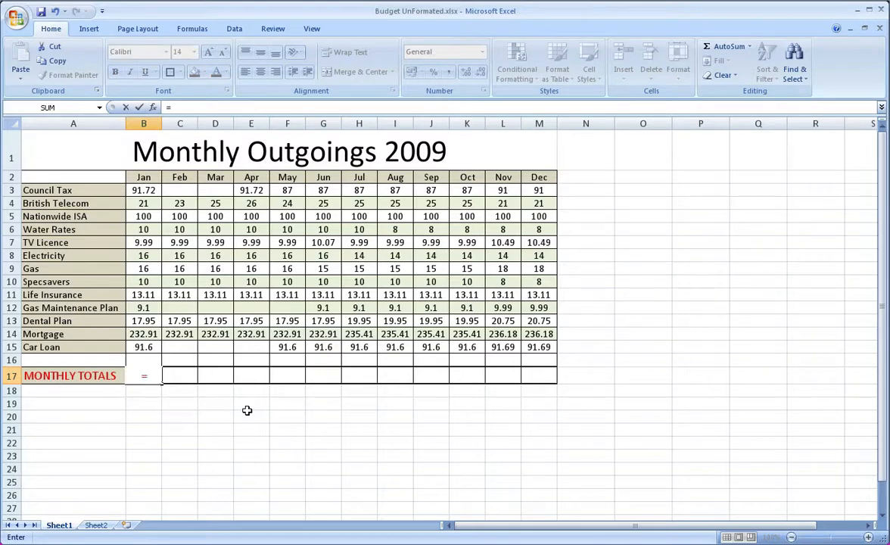
type("sum(")
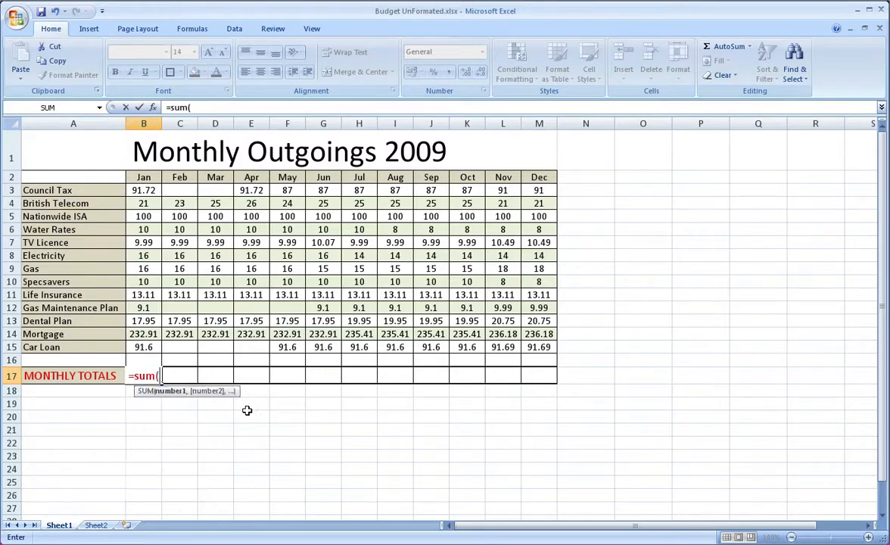
left_click_drag(150, 190, 148, 346)
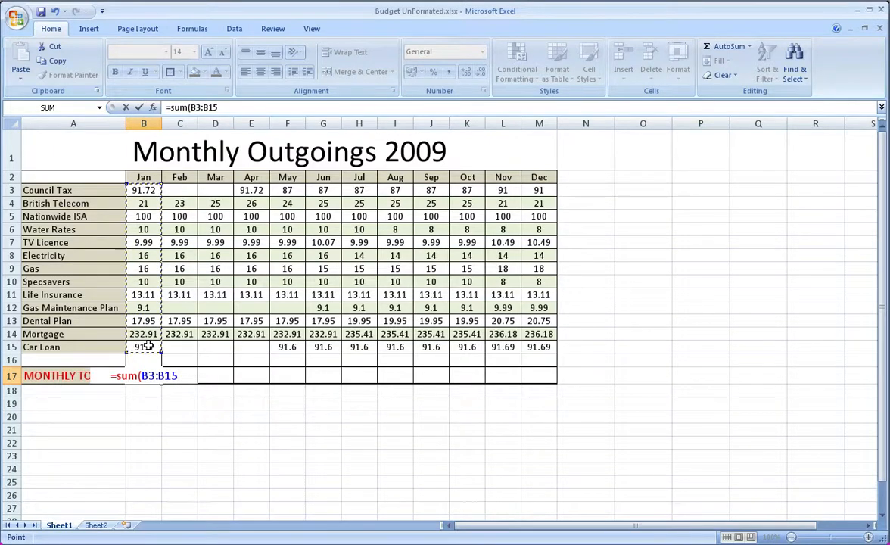
key("Return")
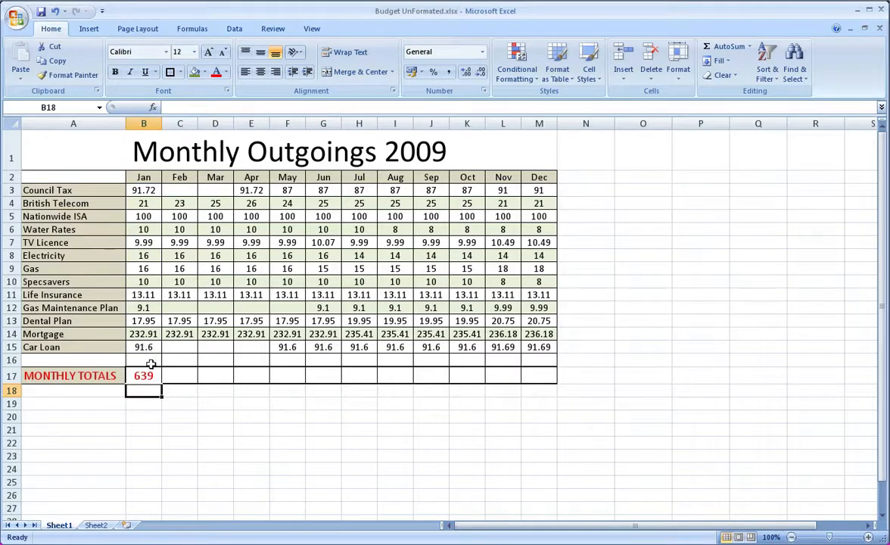
- Review the January total formula in B17 and the neighbouring Mortgage and Car Loan entries through April
left_click(144, 375)
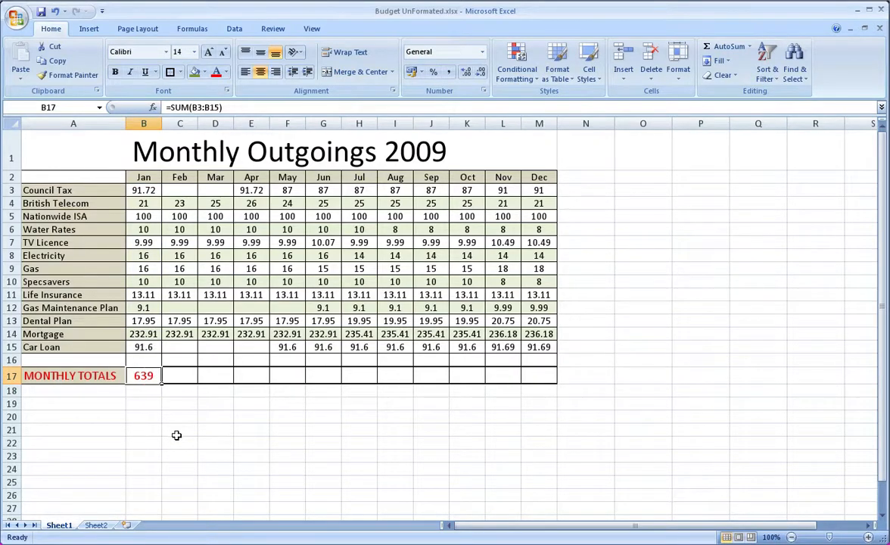
left_click(169, 373)
left_click(150, 376)
left_click(148, 349)
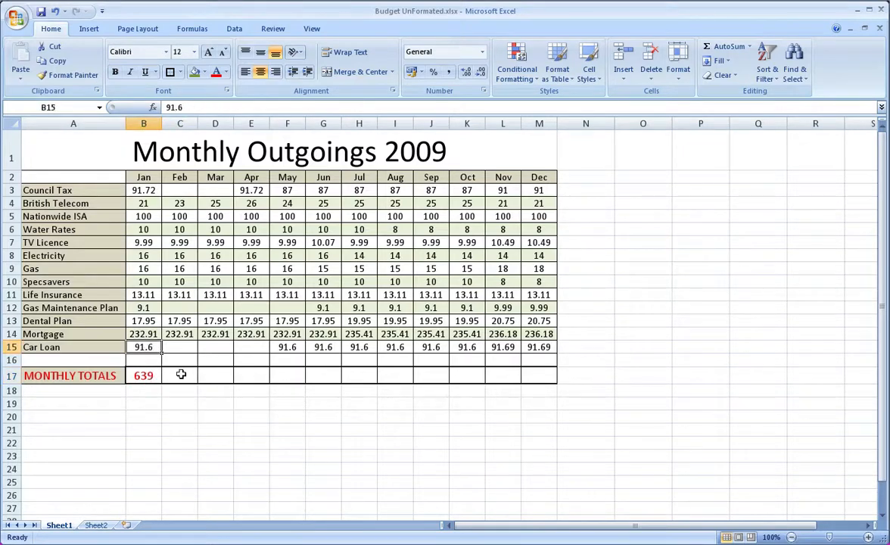
left_click(180, 334)
left_click(215, 334)
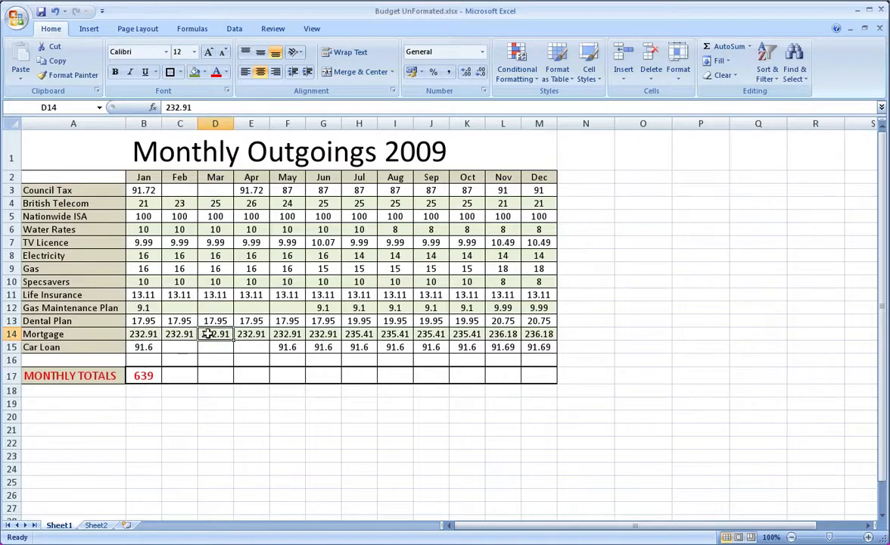
left_click(218, 346)
left_click(252, 334)
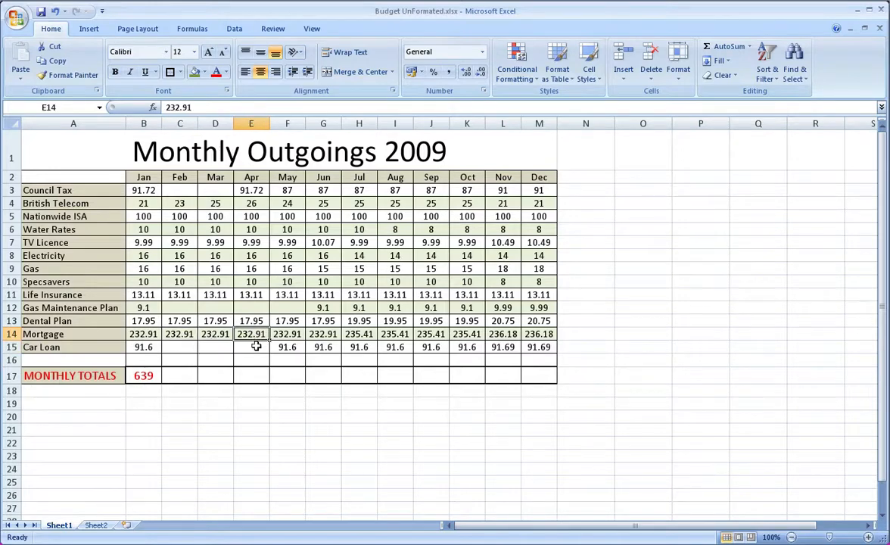
left_click(252, 346)
- Fill the January total formula from B17 across the row to the December total in M17
left_click(147, 376)
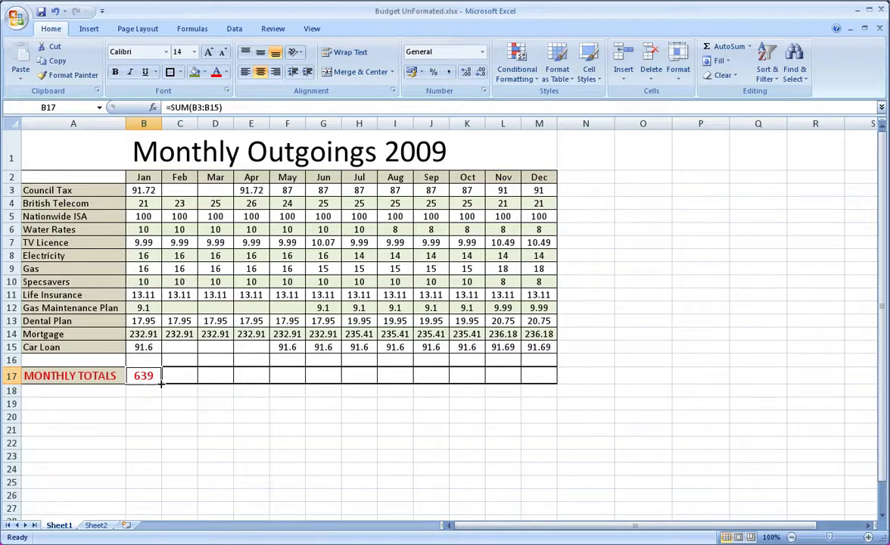
left_click_drag(160, 384, 535, 375)
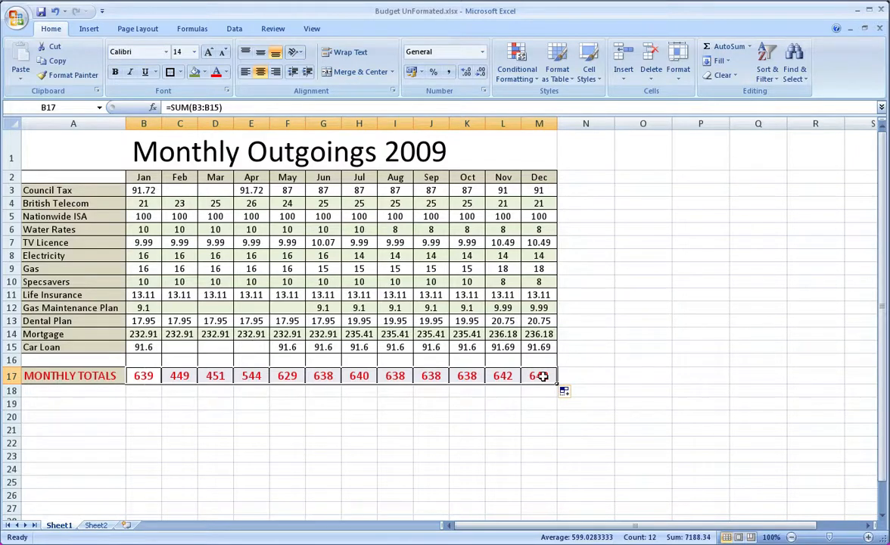
left_click(458, 418)
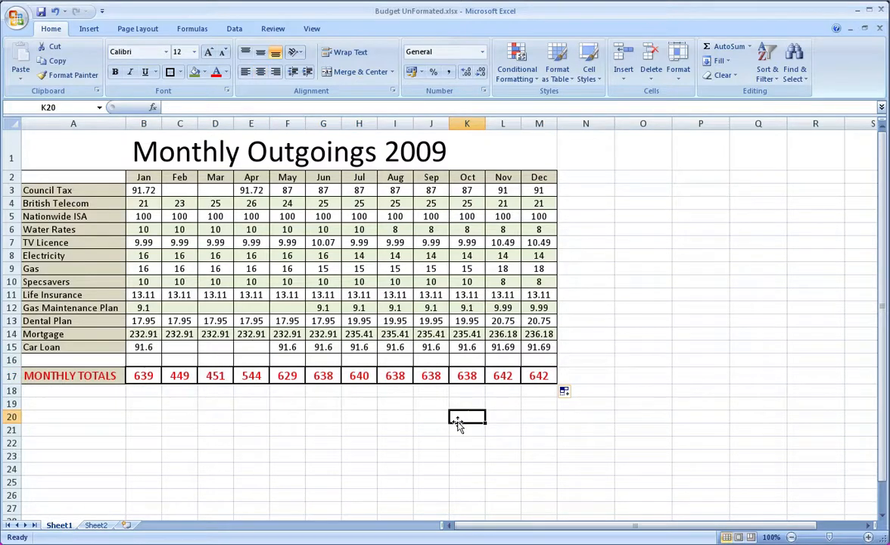
- Undo the fill across the totals row and the January SUM entry in B17
key("ctrl+z")
key("ctrl+z")
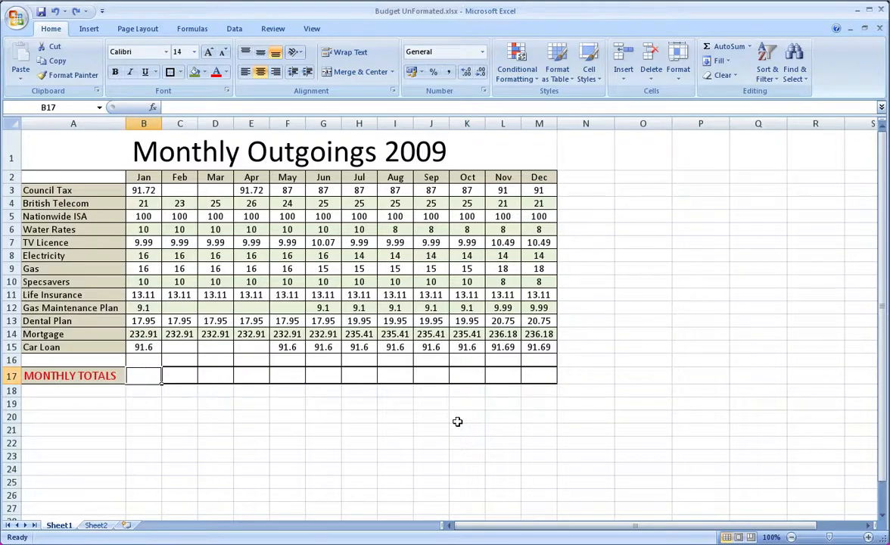
- Enter a SUM of the January expenses B3:B15 in B17 and fill it across to the December total M17
left_click(165, 392)
left_click(154, 380)
type("=sum(")
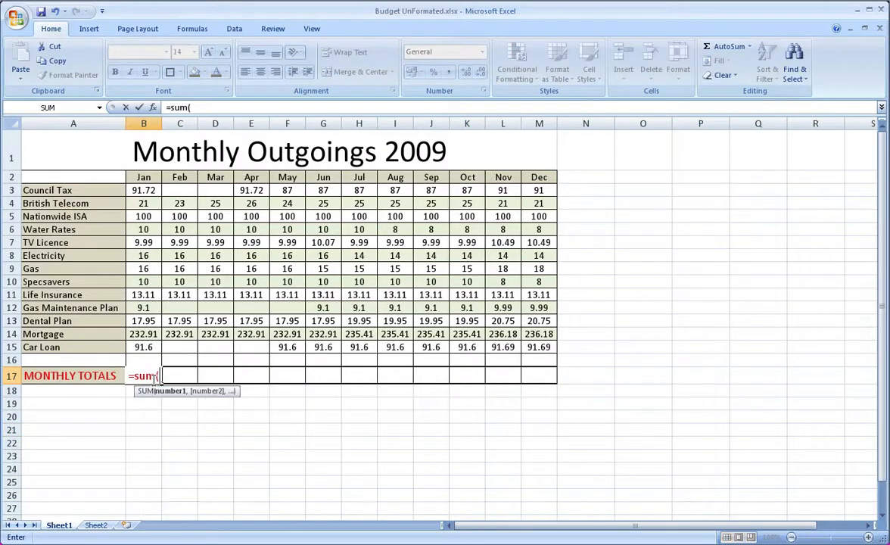
left_click_drag(135, 190, 144, 347)
key("Return")
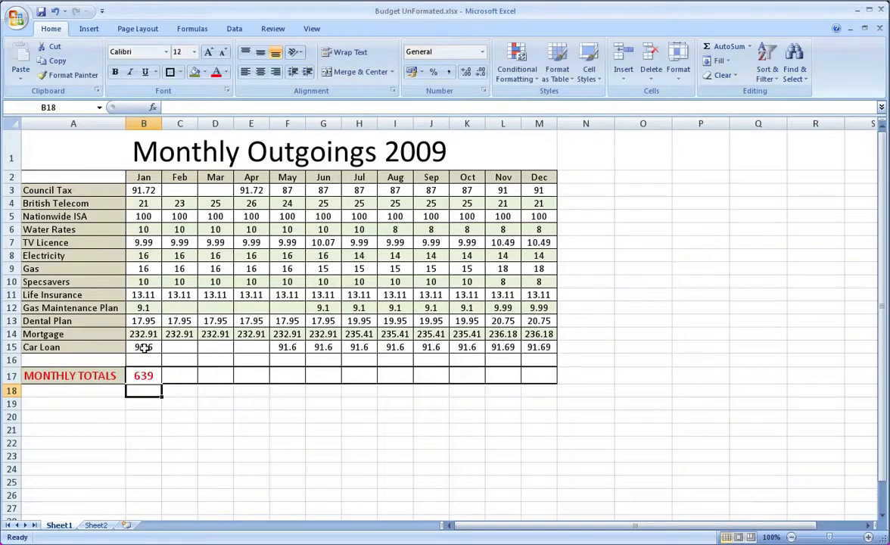
left_click_drag(162, 381, 547, 380)
left_click(505, 415)
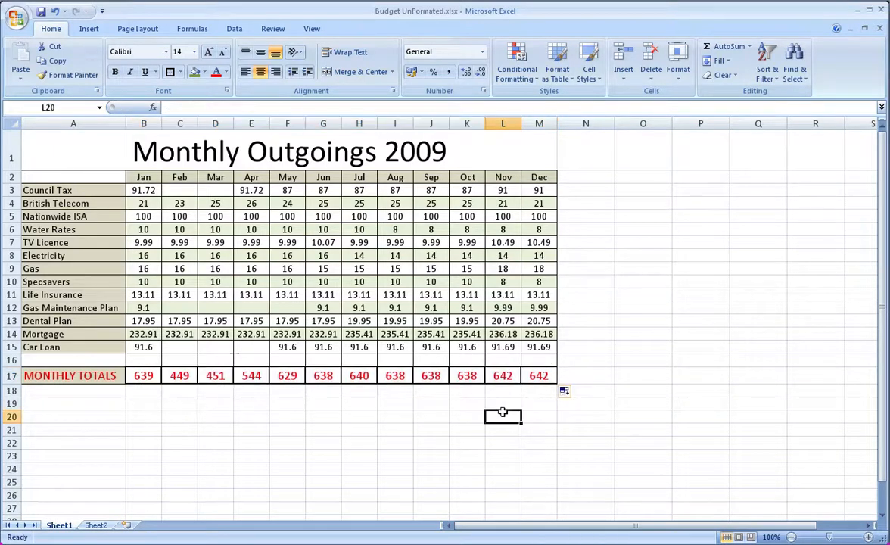